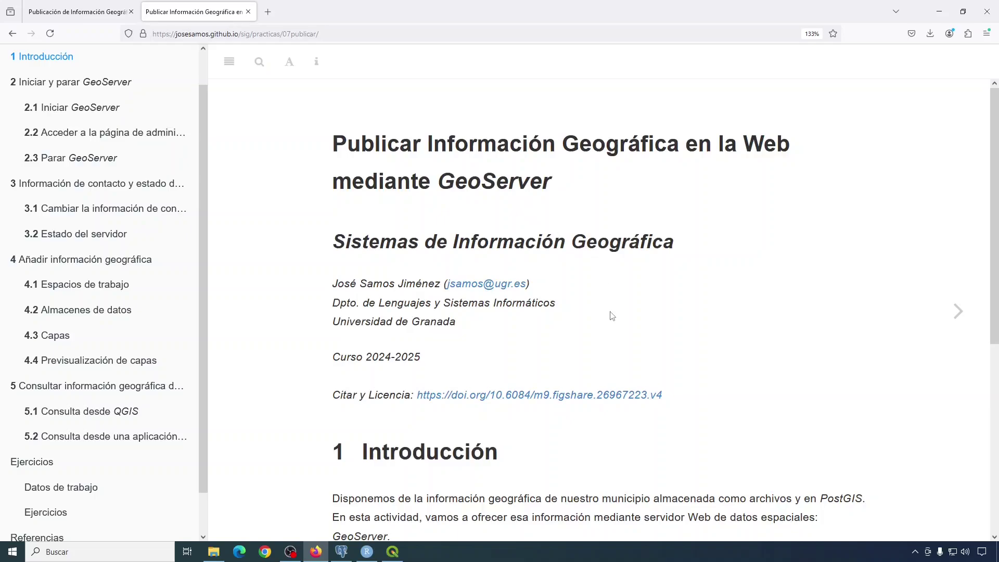
Scroll the practice's sidebar table of contents and open the Ejercicios page.
{"action": "scroll", "coordinate": [612, 316], "scroll_direction": "down", "scroll_amount": 1}
{"action": "scroll", "coordinate": [612, 316], "scroll_direction": "down", "scroll_amount": 1}
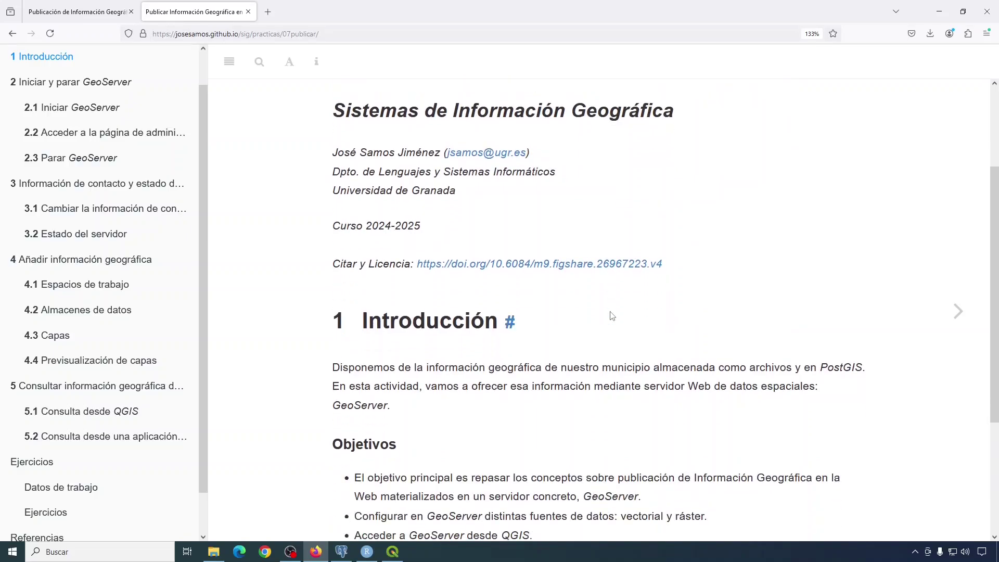
{"action": "scroll", "coordinate": [611, 316], "scroll_direction": "down", "scroll_amount": 2}
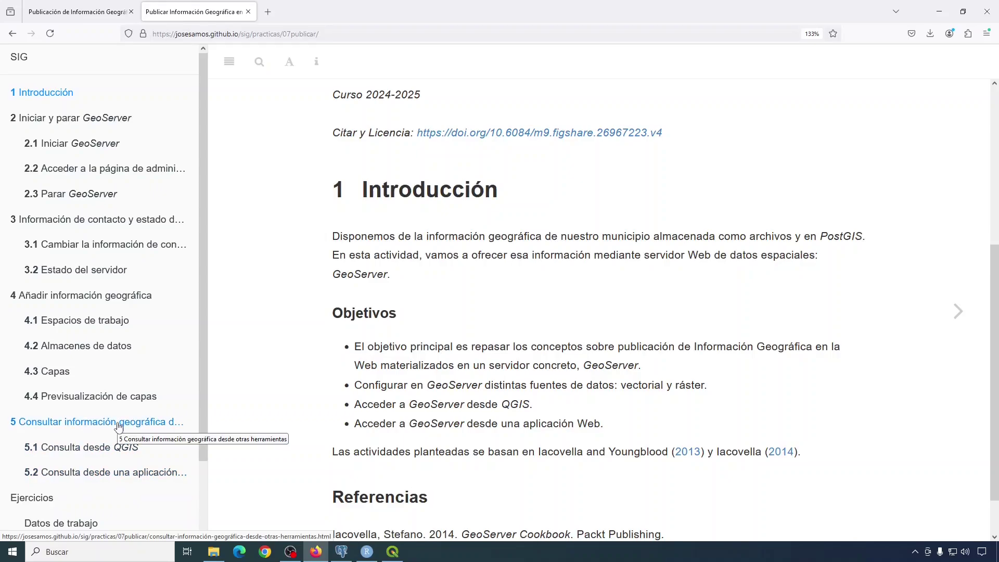
{"action": "scroll", "coordinate": [83, 458], "scroll_direction": "down", "scroll_amount": 3}
{"action": "left_click", "coordinate": [33, 422]}
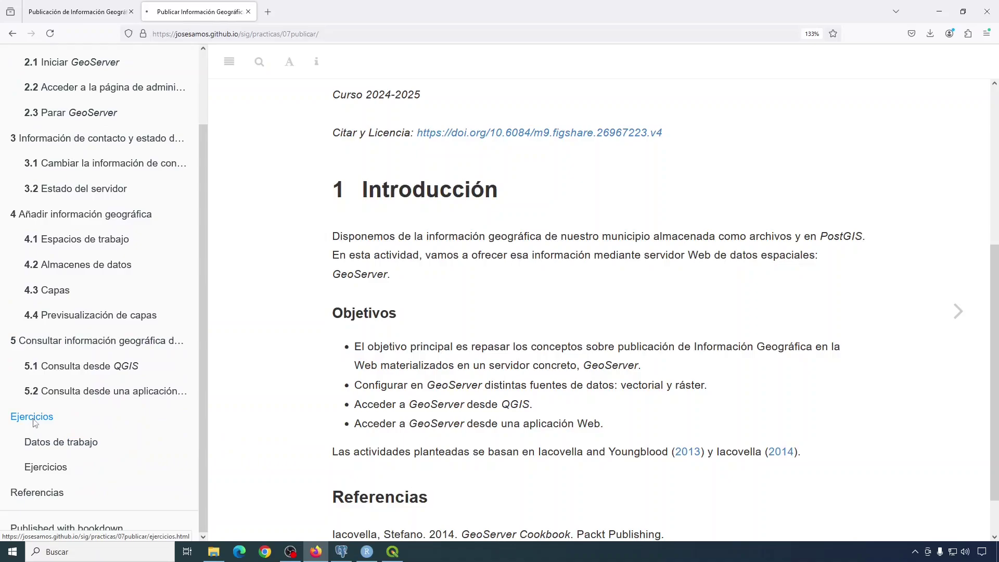
{"action": "scroll", "coordinate": [659, 252], "scroll_direction": "down", "scroll_amount": 1}
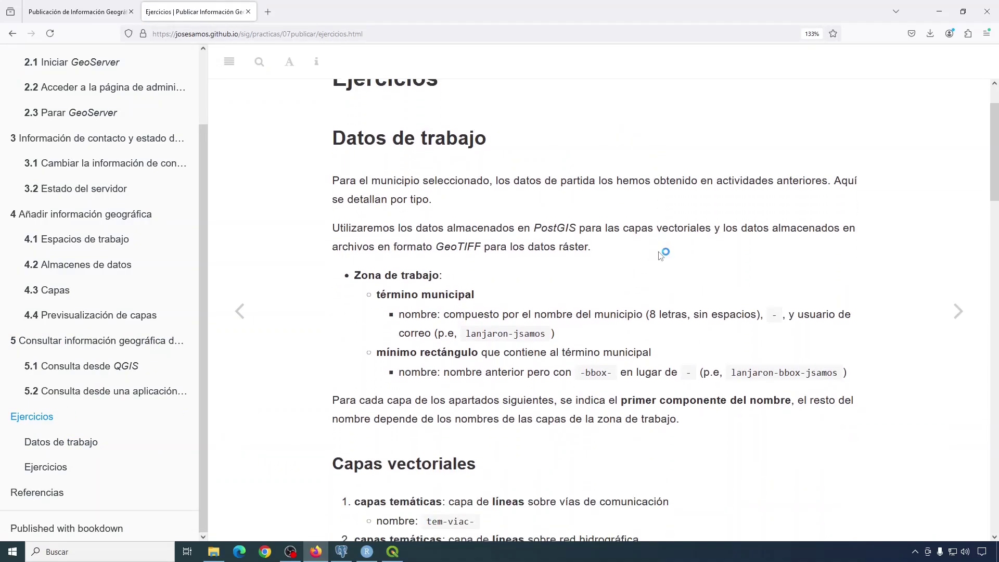
{"action": "scroll", "coordinate": [659, 252], "scroll_direction": "down", "scroll_amount": 2}
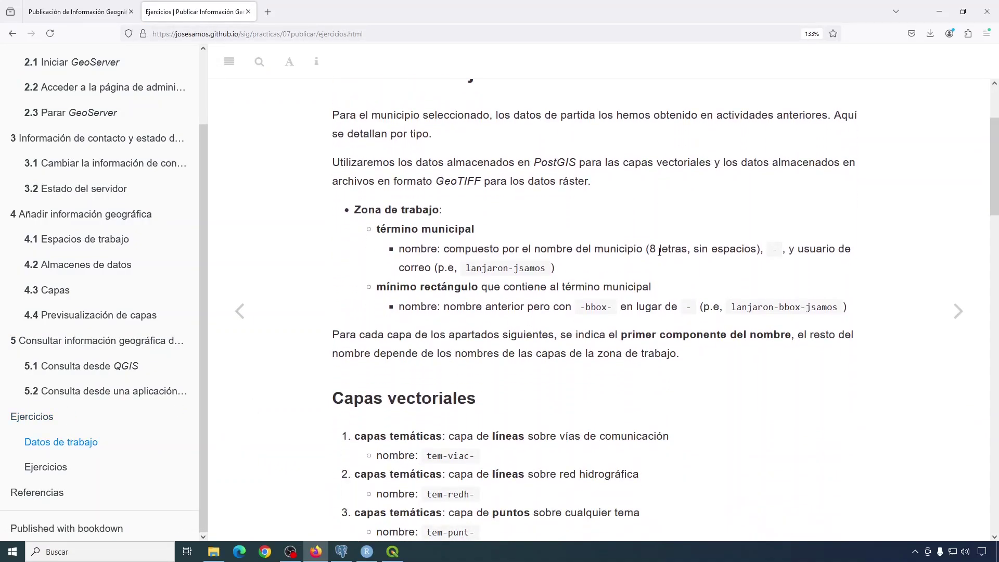
{"action": "scroll", "coordinate": [660, 254], "scroll_direction": "down", "scroll_amount": 1}
{"action": "scroll", "coordinate": [659, 255], "scroll_direction": "down", "scroll_amount": 1}
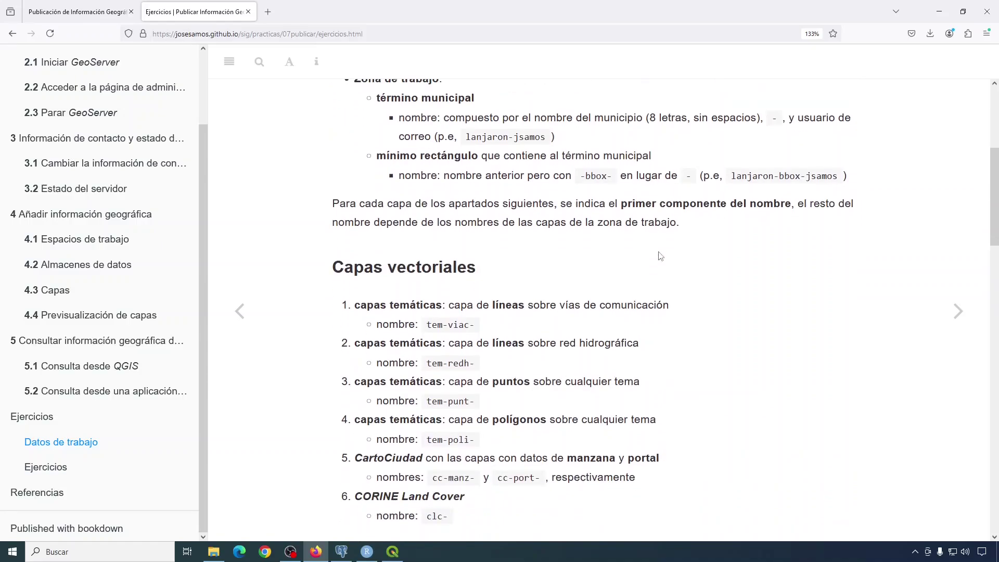
{"action": "scroll", "coordinate": [324, 256], "scroll_direction": "up", "scroll_amount": 4}
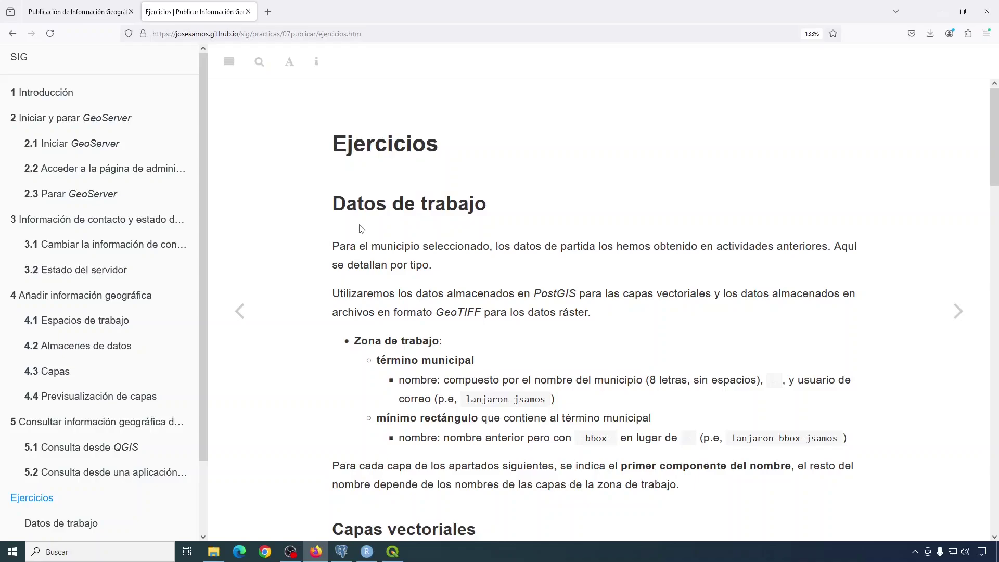
{"action": "double_click", "coordinate": [553, 295]}
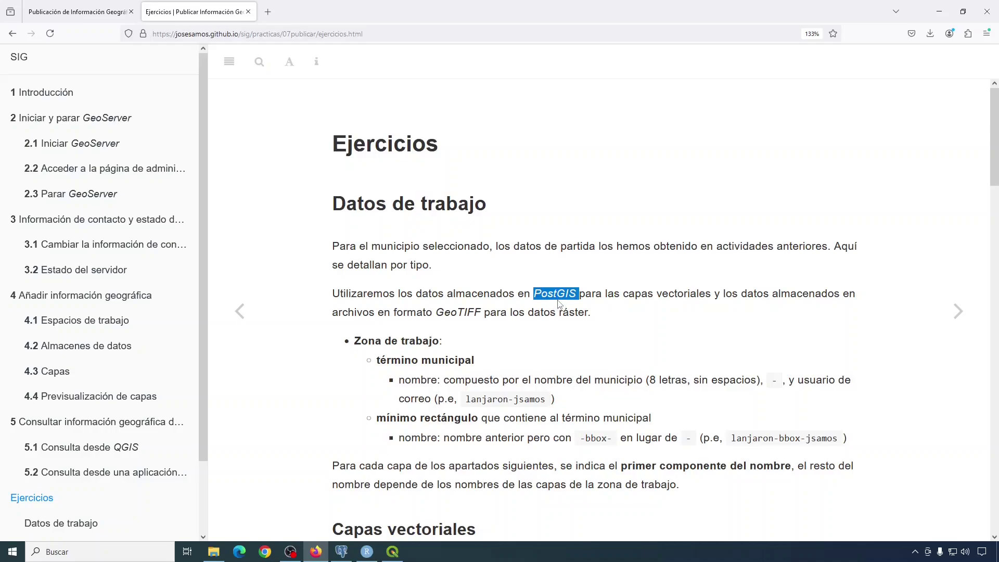
{"action": "double_click", "coordinate": [450, 312]}
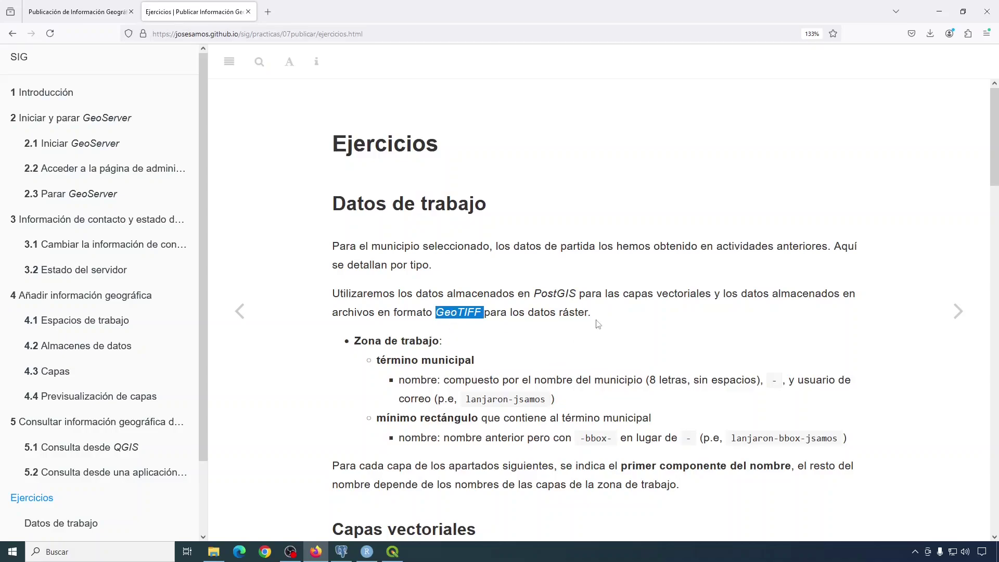
{"action": "scroll", "coordinate": [599, 322], "scroll_direction": "down", "scroll_amount": 3}
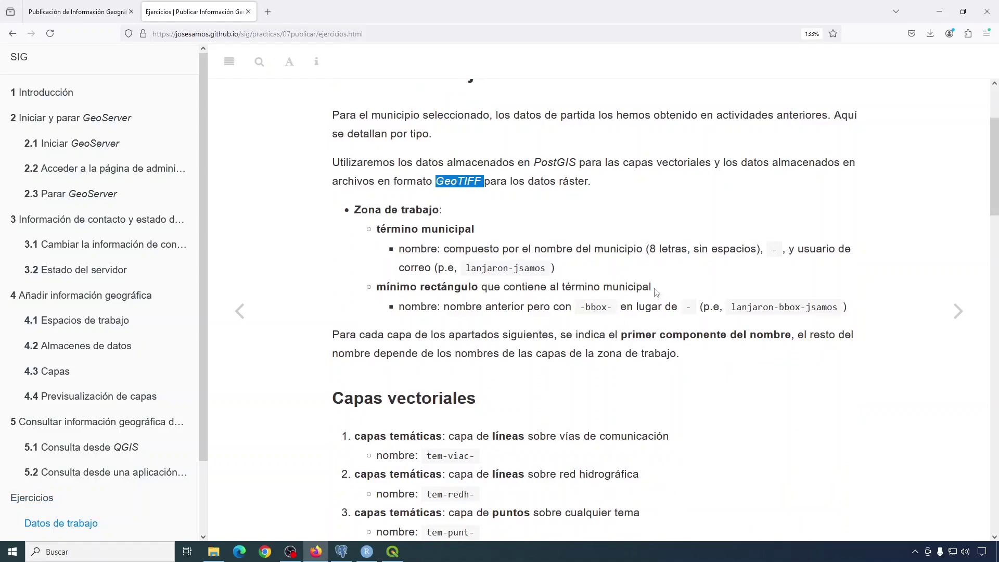
{"action": "scroll", "coordinate": [660, 285], "scroll_direction": "up", "scroll_amount": 2}
{"action": "scroll", "coordinate": [594, 386], "scroll_direction": "down", "scroll_amount": 8}
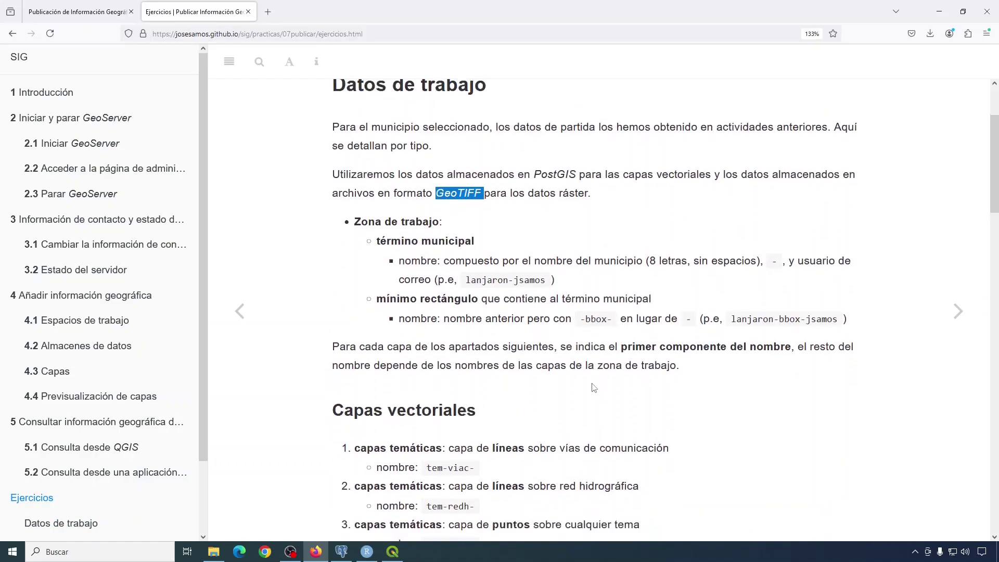
{"action": "scroll", "coordinate": [594, 387], "scroll_direction": "down", "scroll_amount": 14}
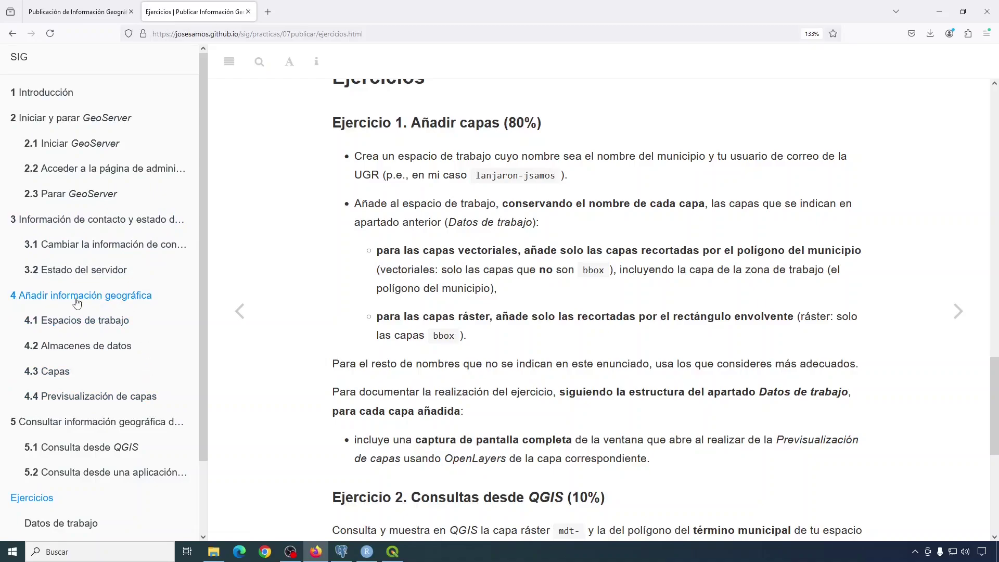
Highlight Ejercicio 1's key rules: workspace name, keep layer names, polygon-clipped vectors only, no bbox layers.
{"action": "scroll", "coordinate": [448, 309], "scroll_direction": "down", "scroll_amount": 3}
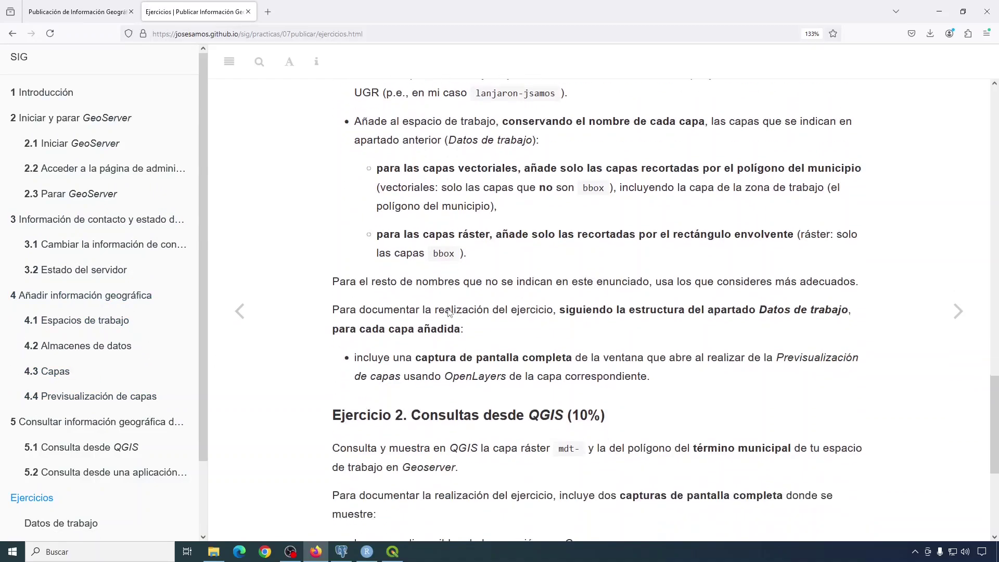
{"action": "scroll", "coordinate": [449, 309], "scroll_direction": "down", "scroll_amount": 2}
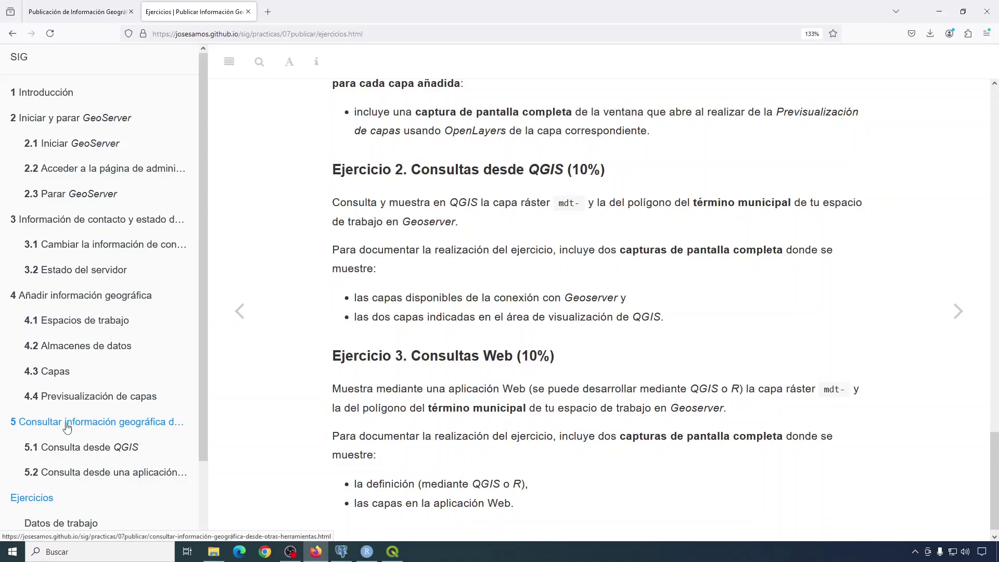
{"action": "scroll", "coordinate": [447, 304], "scroll_direction": "up", "scroll_amount": 5}
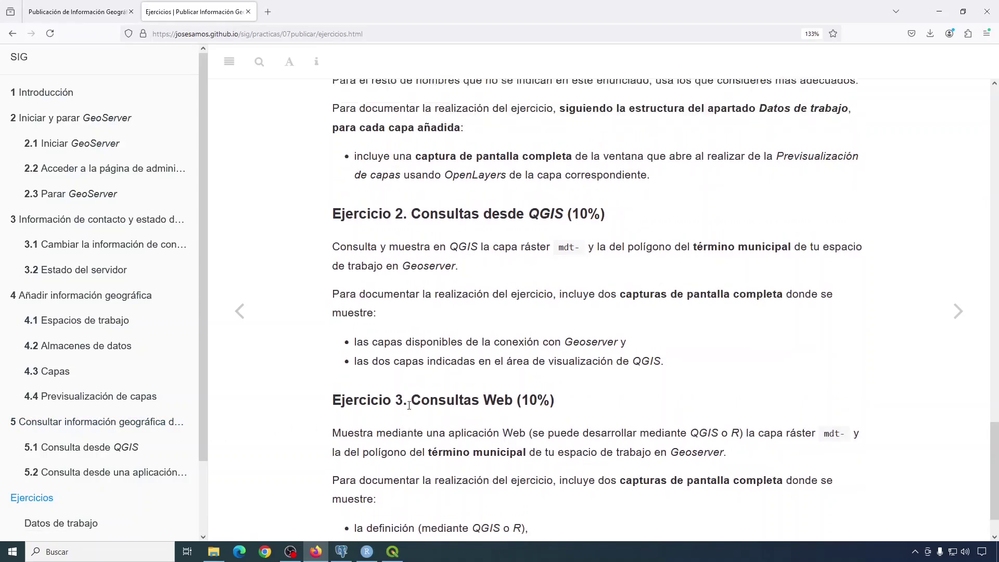
{"action": "scroll", "coordinate": [447, 304], "scroll_direction": "down", "scroll_amount": 2}
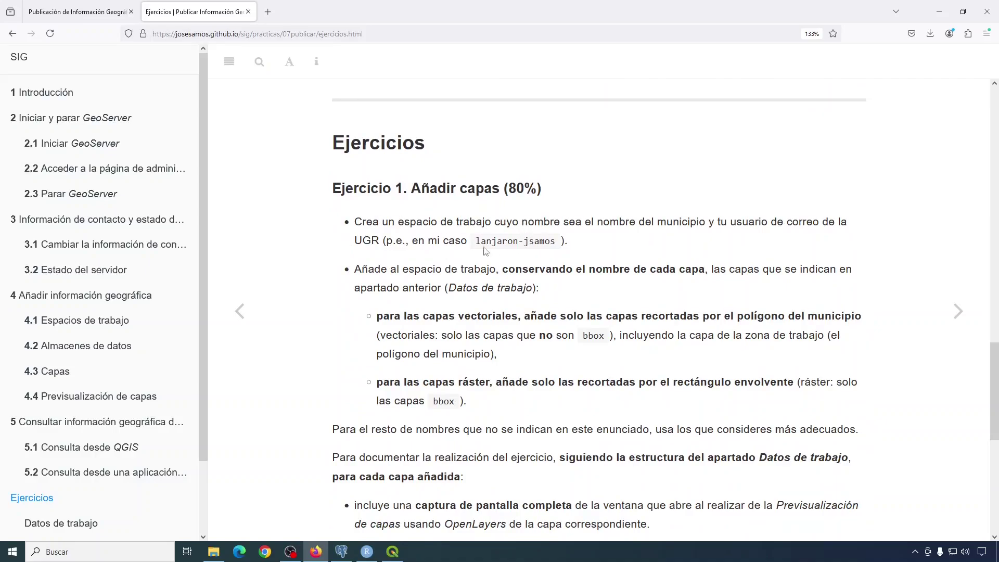
{"action": "left_click_drag", "start_coordinate": [479, 242], "coordinate": [561, 248]}
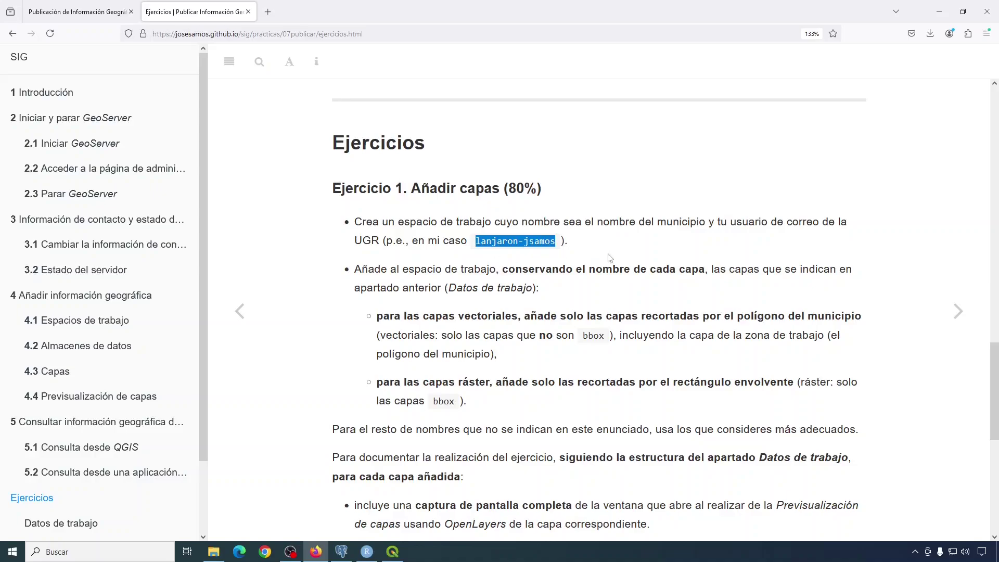
{"action": "left_click", "coordinate": [548, 260]}
{"action": "scroll", "coordinate": [549, 255], "scroll_direction": "down", "scroll_amount": 2}
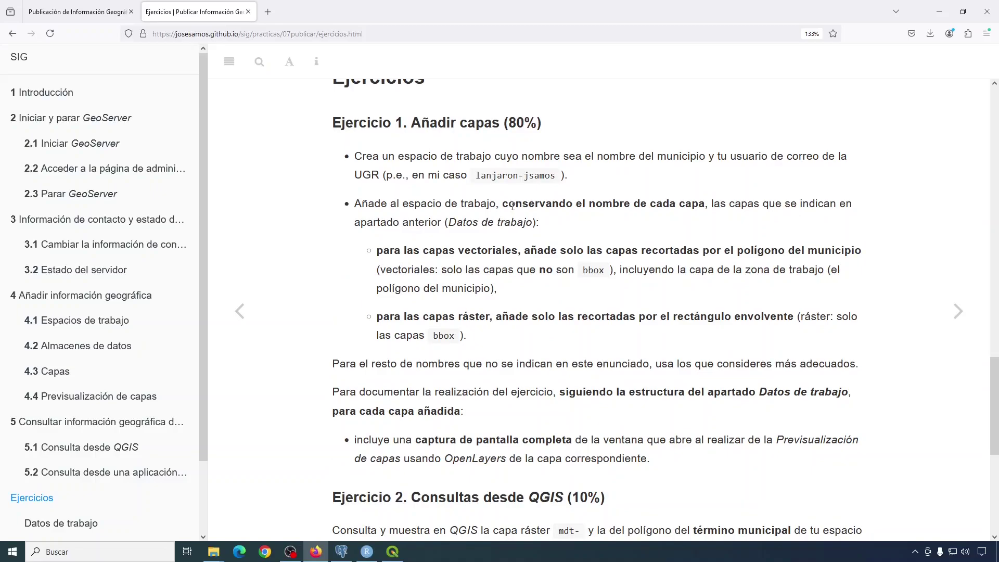
{"action": "left_click_drag", "start_coordinate": [512, 206], "coordinate": [709, 206]}
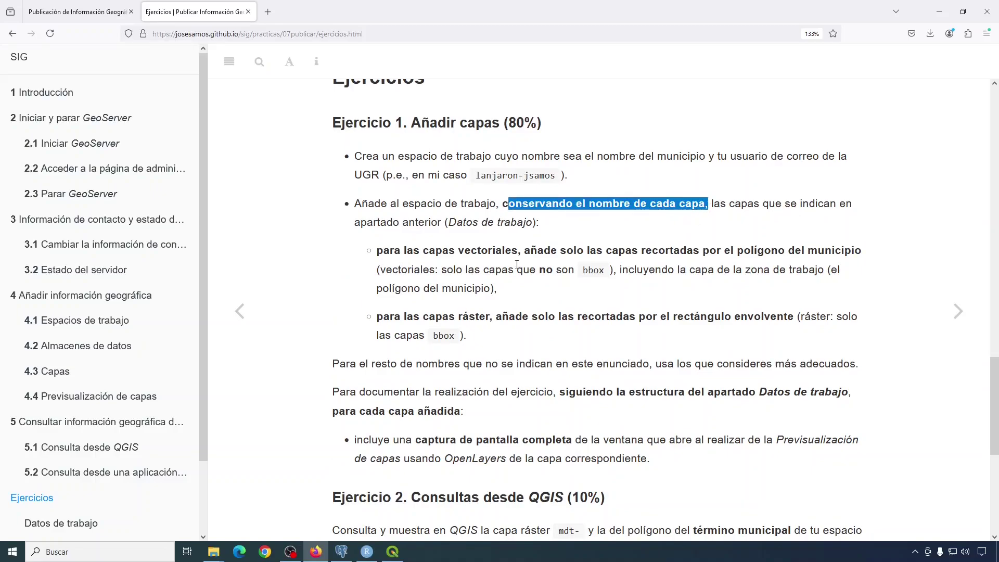
{"action": "left_click_drag", "start_coordinate": [384, 253], "coordinate": [785, 250]}
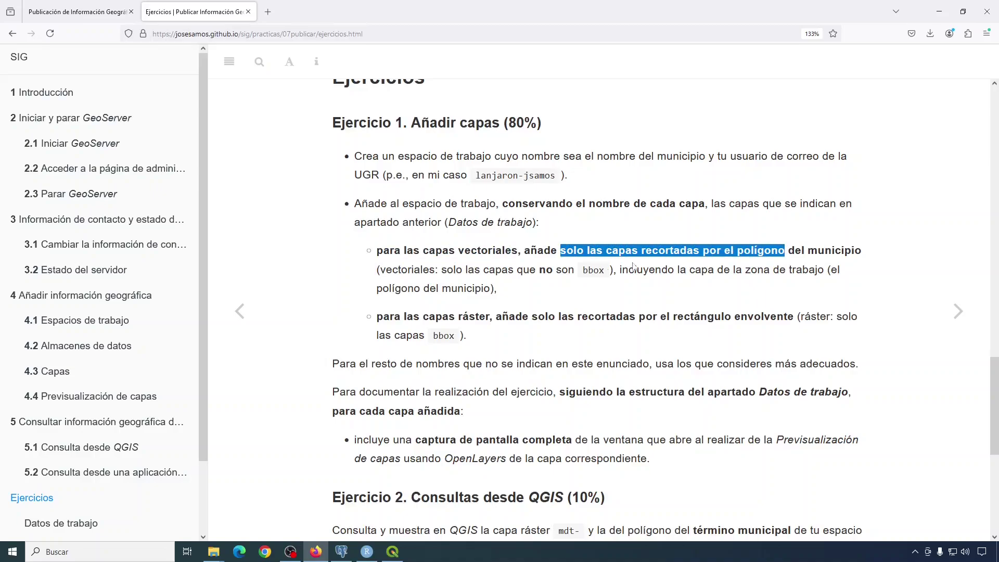
{"action": "left_click_drag", "start_coordinate": [539, 270], "coordinate": [609, 276]}
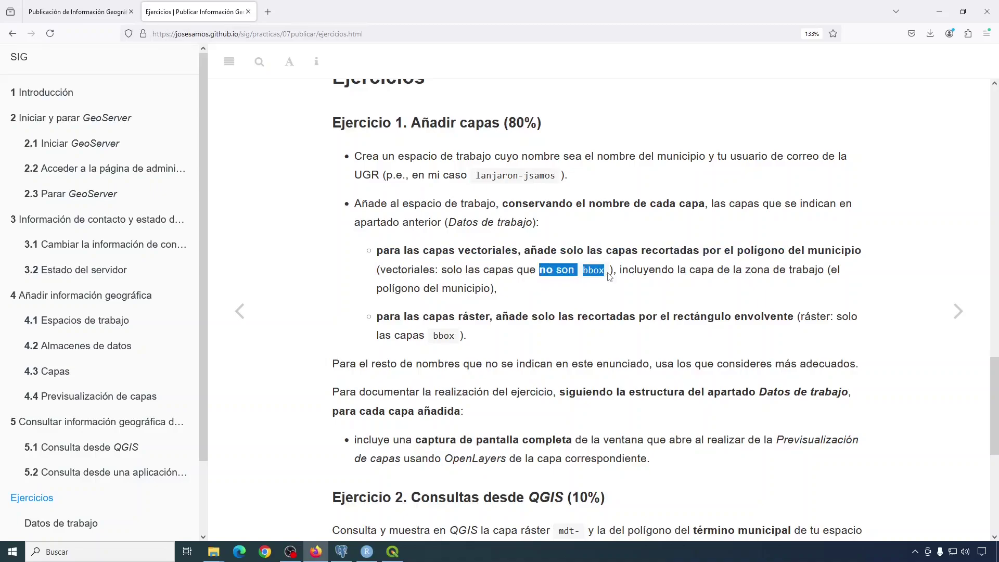
{"action": "left_click_drag", "start_coordinate": [377, 317], "coordinate": [731, 317]}
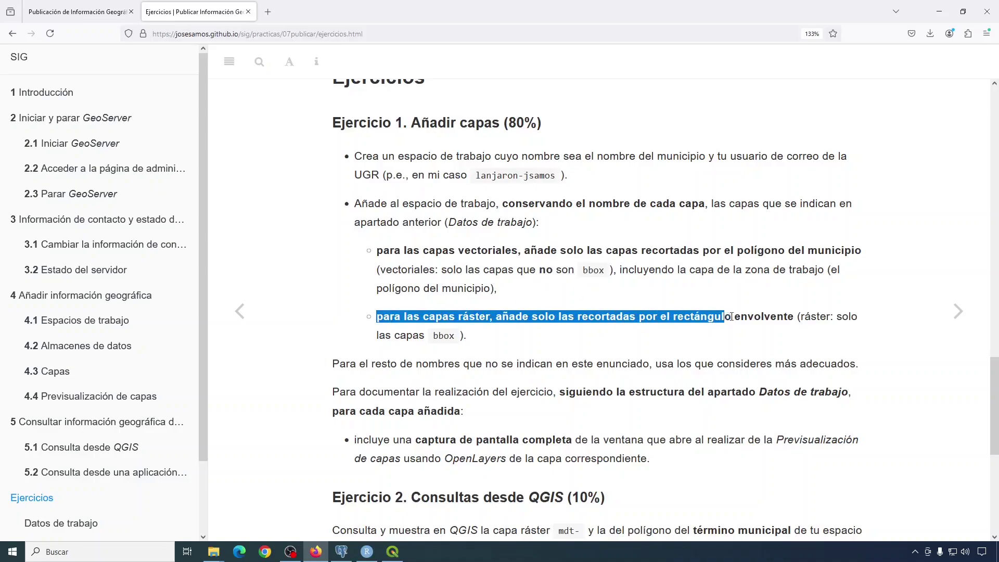
{"action": "double_click", "coordinate": [443, 336]}
{"action": "left_click", "coordinate": [524, 337]}
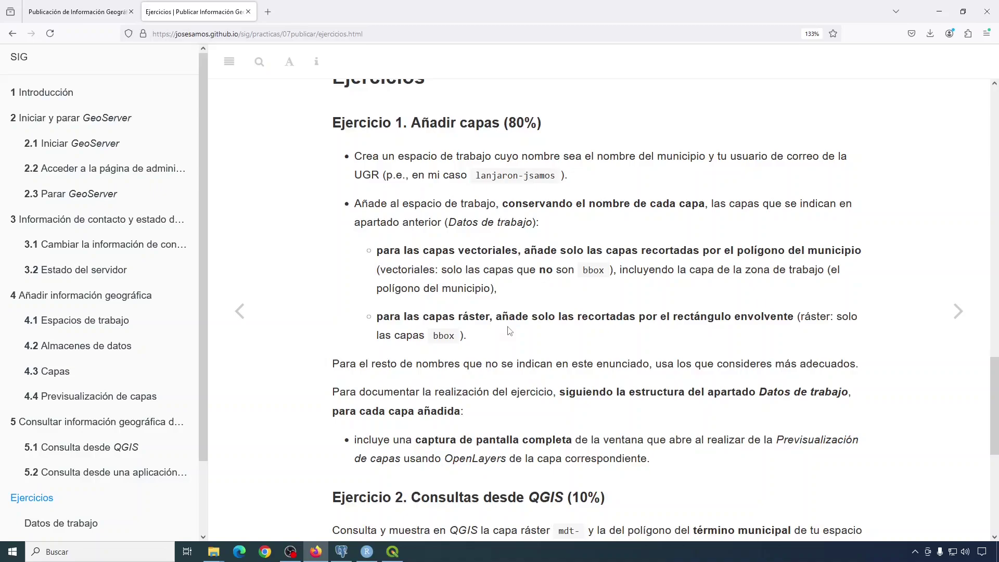
Check the satellite band naming by highlighting B1 in the example file name.
{"action": "scroll", "coordinate": [509, 331], "scroll_direction": "up", "scroll_amount": 1}
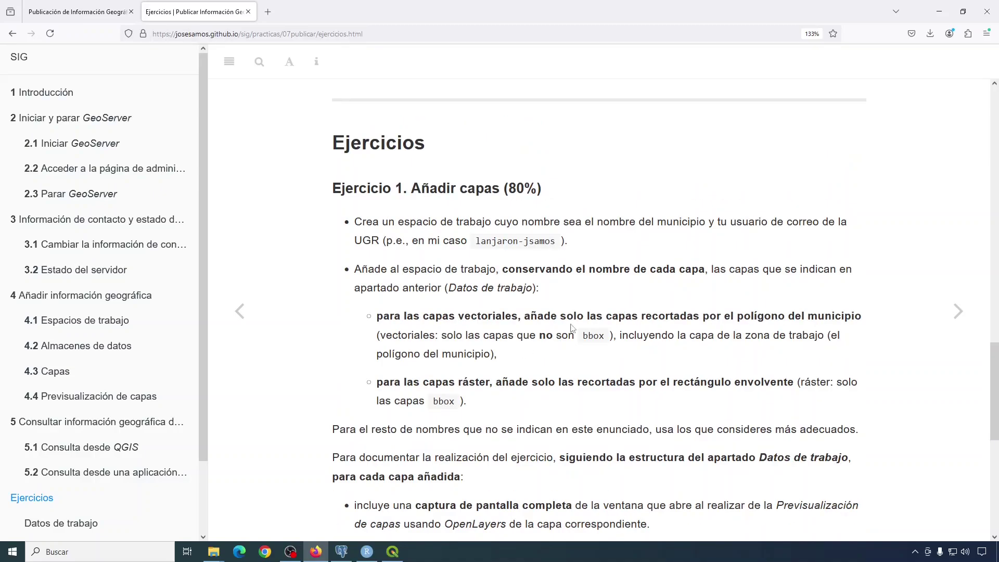
{"action": "left_click_drag", "start_coordinate": [517, 272], "coordinate": [698, 272]}
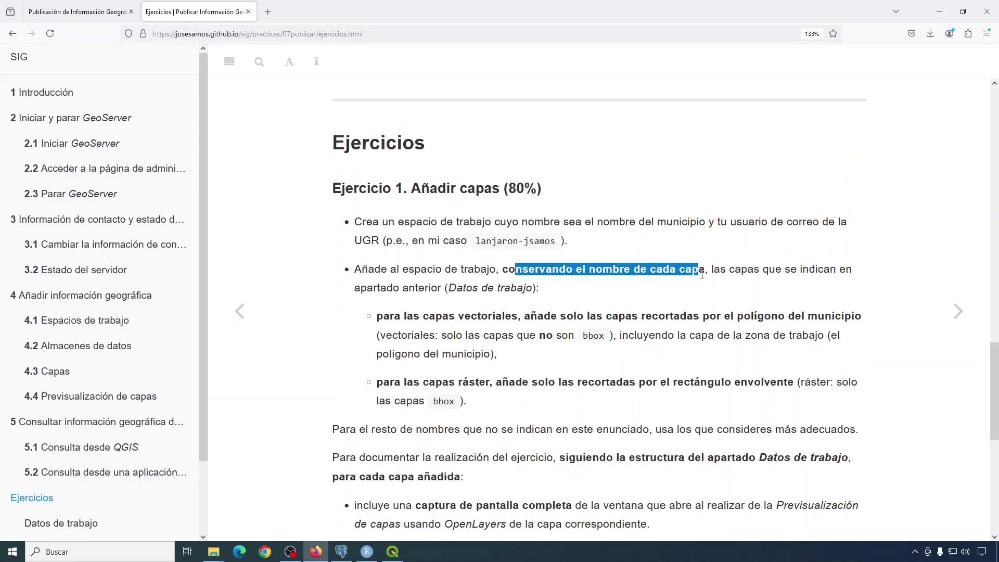
{"action": "scroll", "coordinate": [655, 318], "scroll_direction": "up", "scroll_amount": 3}
{"action": "scroll", "coordinate": [655, 317], "scroll_direction": "up", "scroll_amount": 2}
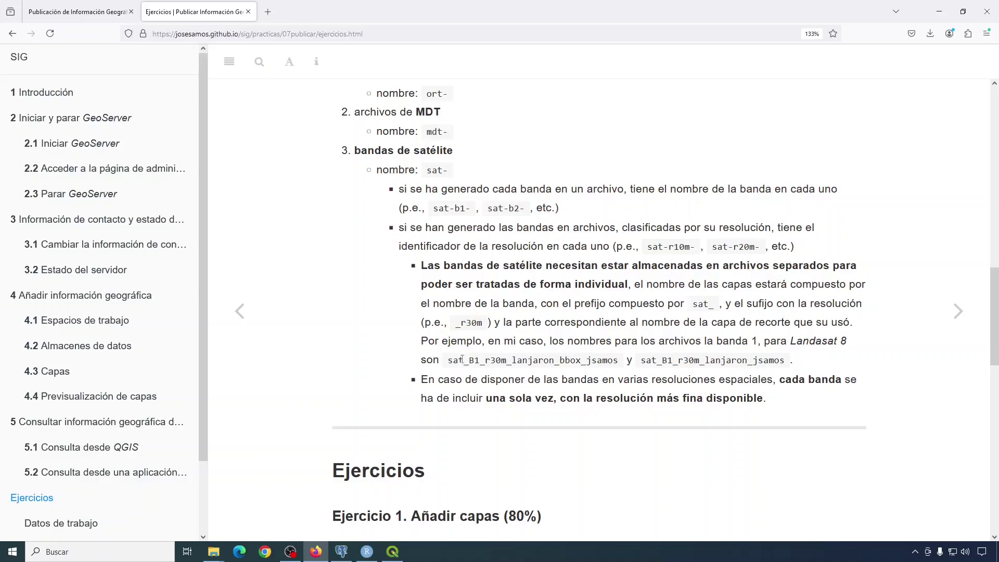
{"action": "left_click_drag", "start_coordinate": [469, 360], "coordinate": [480, 363]}
{"action": "scroll", "coordinate": [516, 379], "scroll_direction": "down", "scroll_amount": 7}
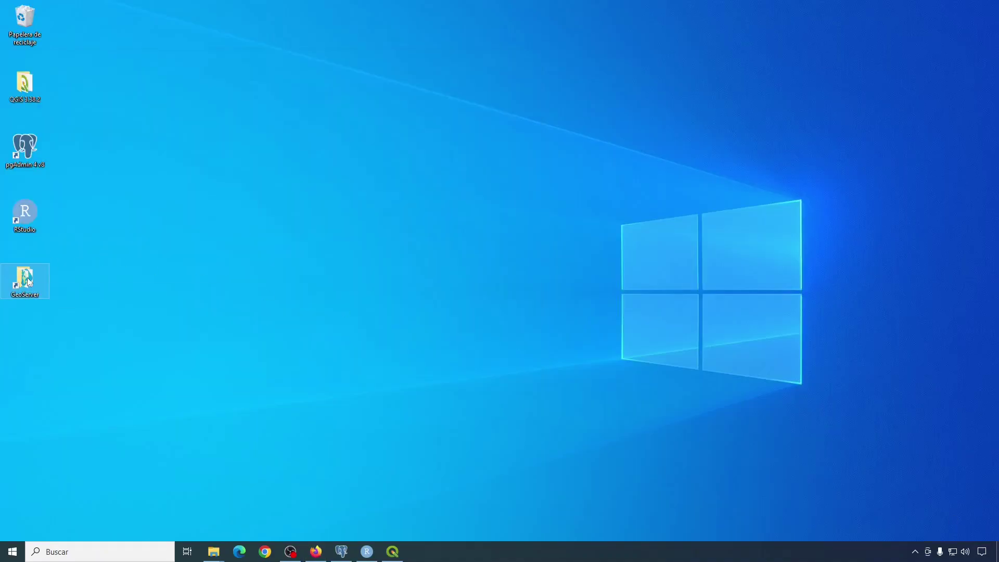
Launch GeoServer from its shortcuts folder, confirm 'Started' in the console, then open the Web Portal.
{"action": "double_click", "coordinate": [26, 280]}
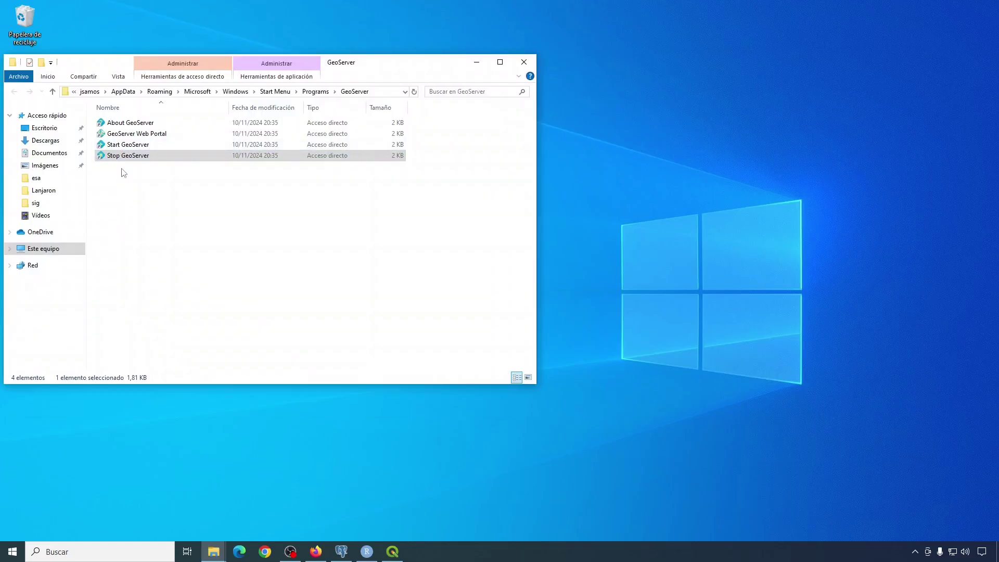
{"action": "double_click", "coordinate": [127, 144]}
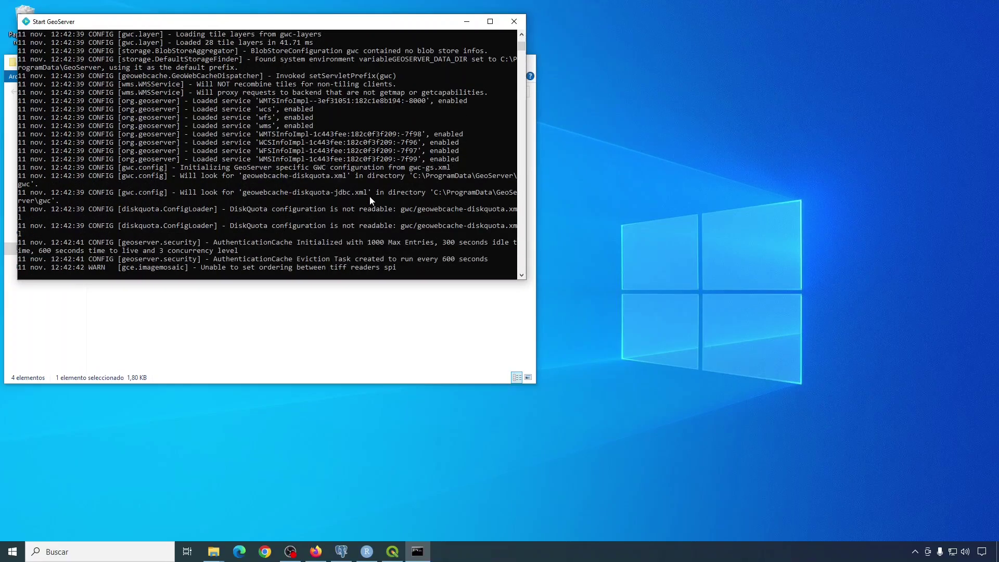
{"action": "left_click", "coordinate": [227, 269]}
{"action": "double_click", "coordinate": [226, 269]}
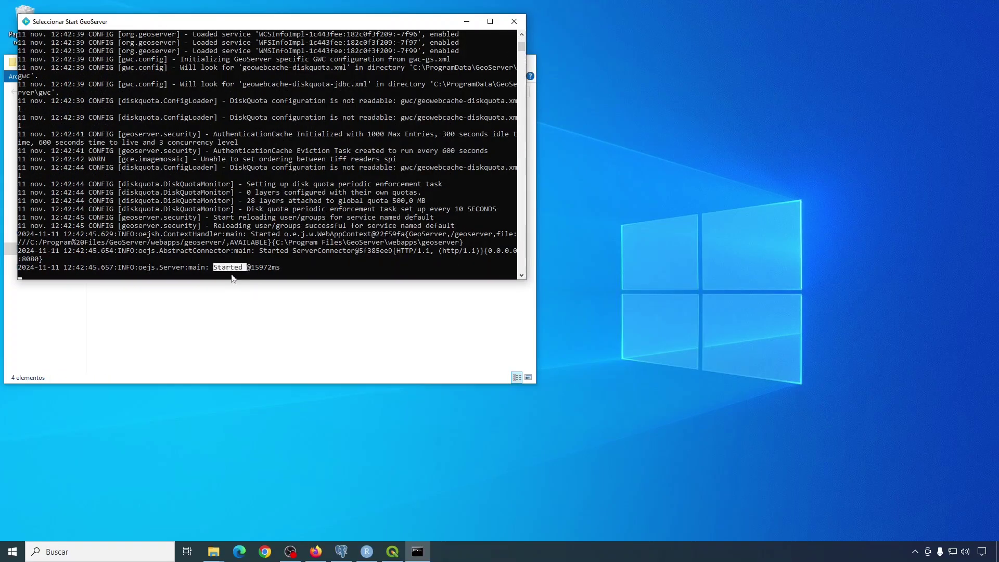
{"action": "left_click", "coordinate": [252, 312]}
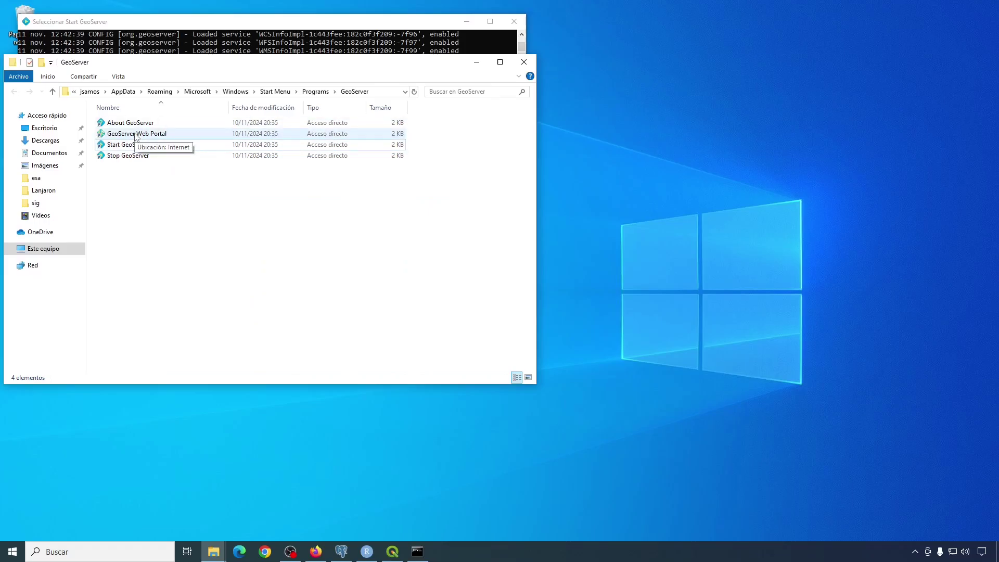
{"action": "double_click", "coordinate": [135, 134]}
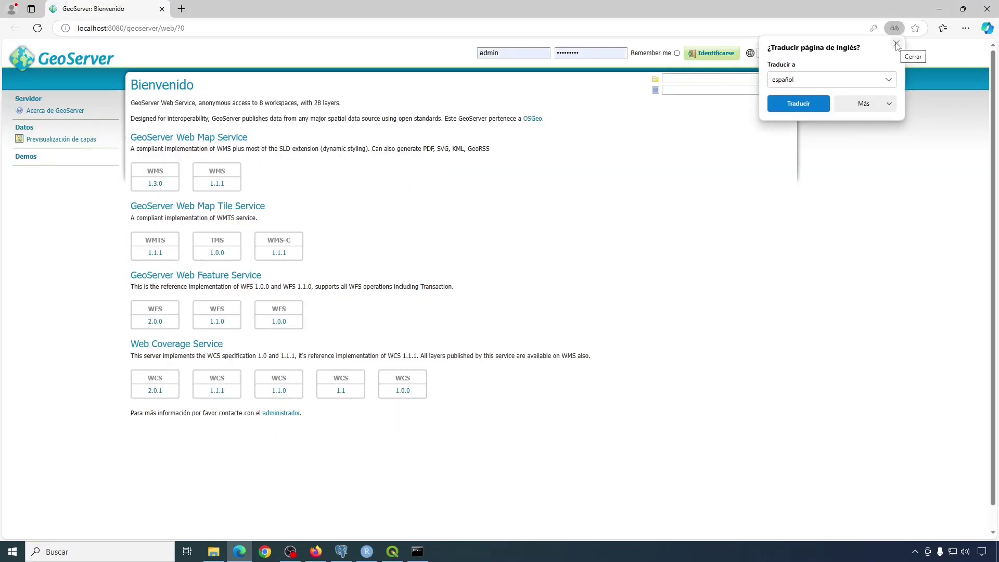
Dismiss the translate offer, zoom in, log in as admin with Remember me, and reload.
{"action": "left_click", "coordinate": [896, 45]}
{"action": "key", "text": "ctrl+plus"}
{"action": "key", "text": "ctrl+plus"}
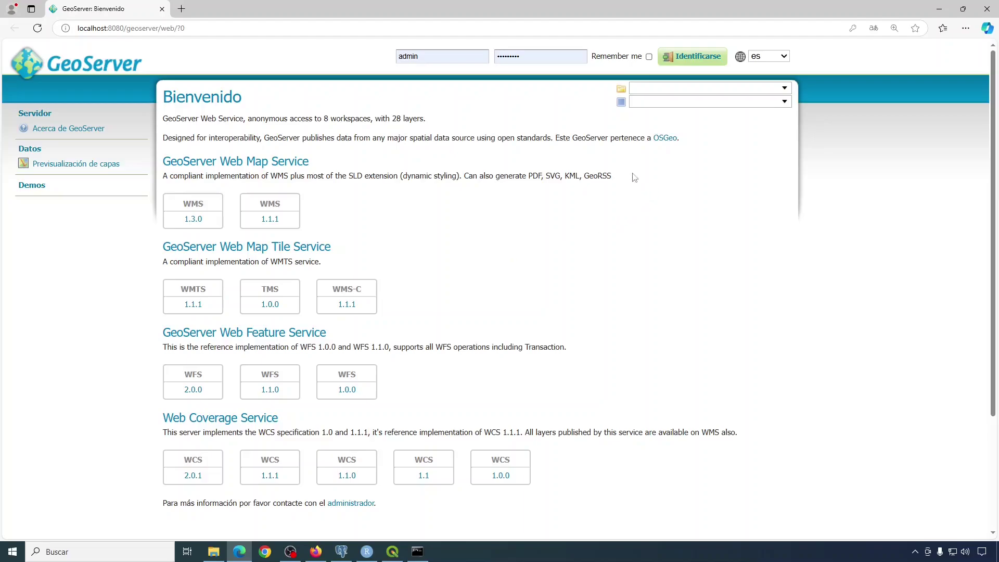
{"action": "left_click", "coordinate": [649, 56]}
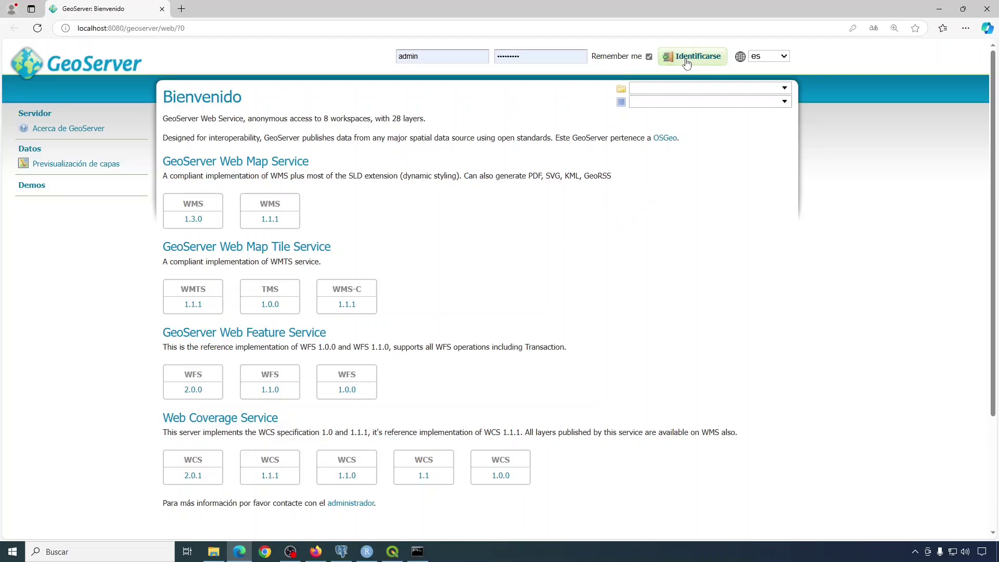
{"action": "left_click", "coordinate": [687, 63]}
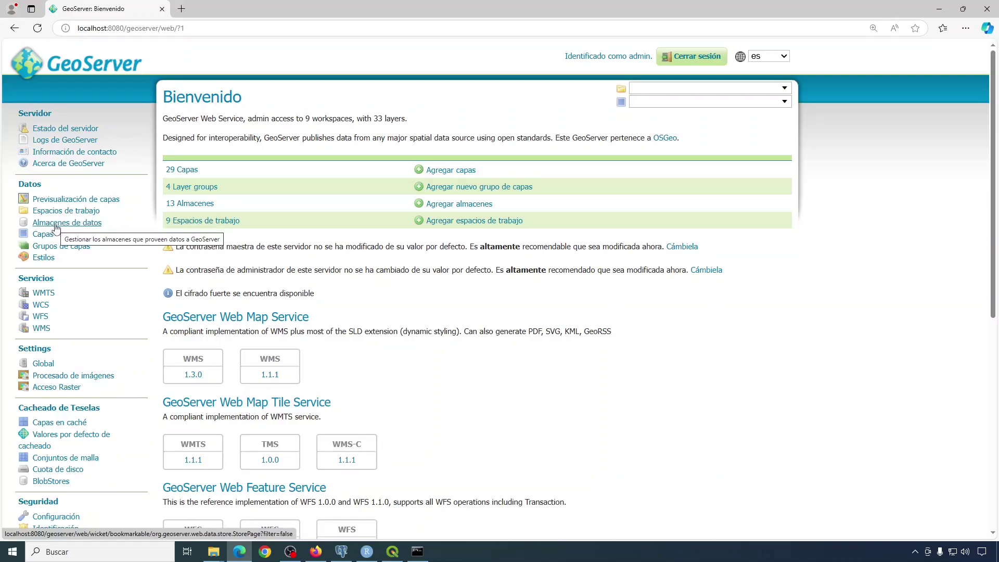
{"action": "key", "text": "F5"}
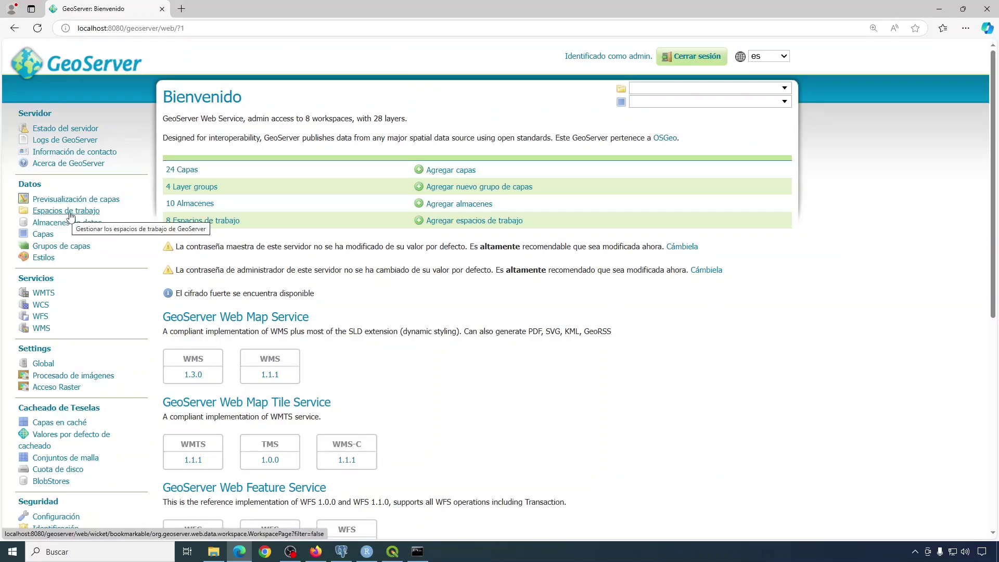
Open the workspaces list and copy the example workspace name from the exercise page.
{"action": "left_click", "coordinate": [72, 213]}
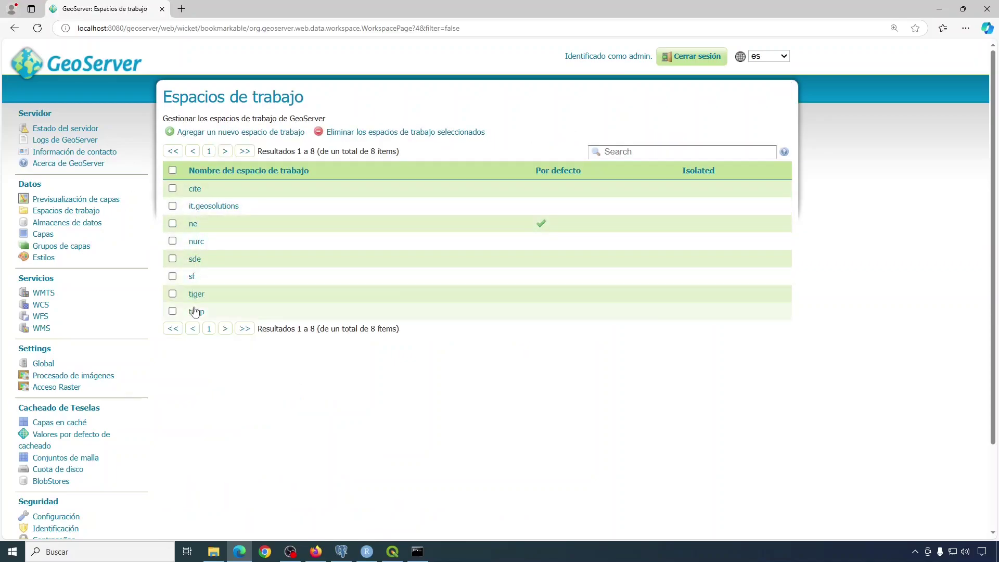
{"action": "key", "text": "alt+Tab"}
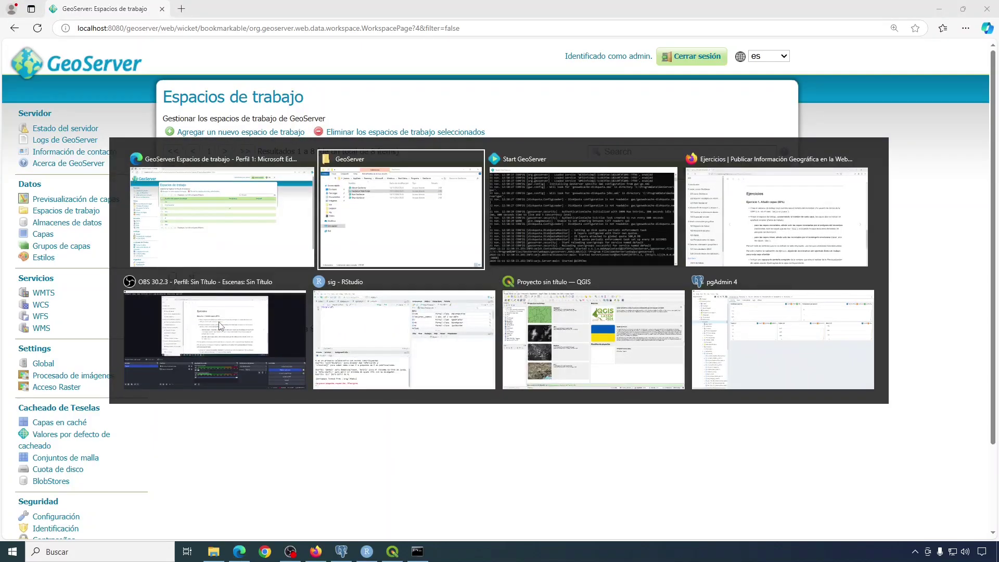
{"action": "key", "text": "alt+Tab"}
{"action": "key", "text": "alt+Tab"}
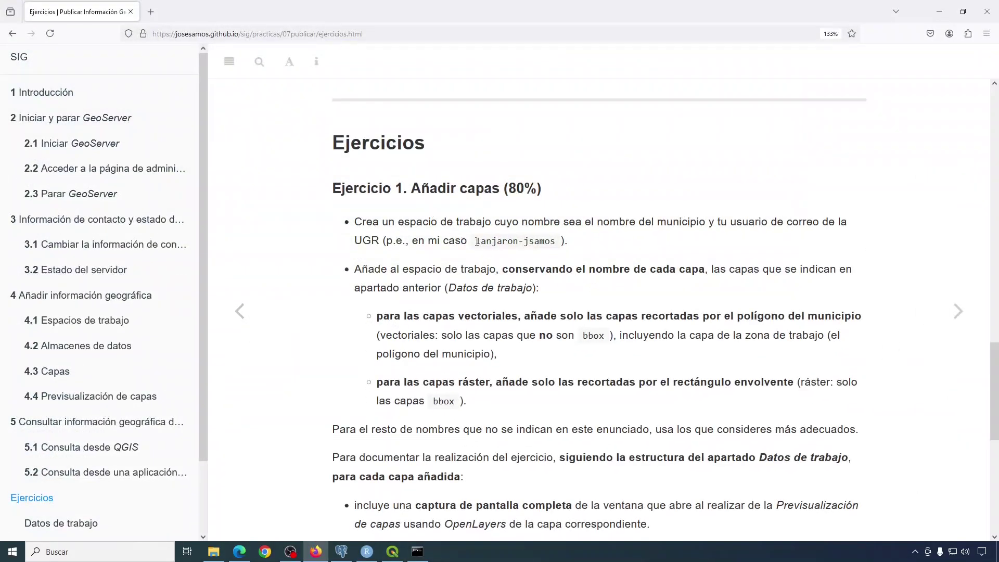
{"action": "left_click_drag", "start_coordinate": [482, 240], "coordinate": [560, 245]}
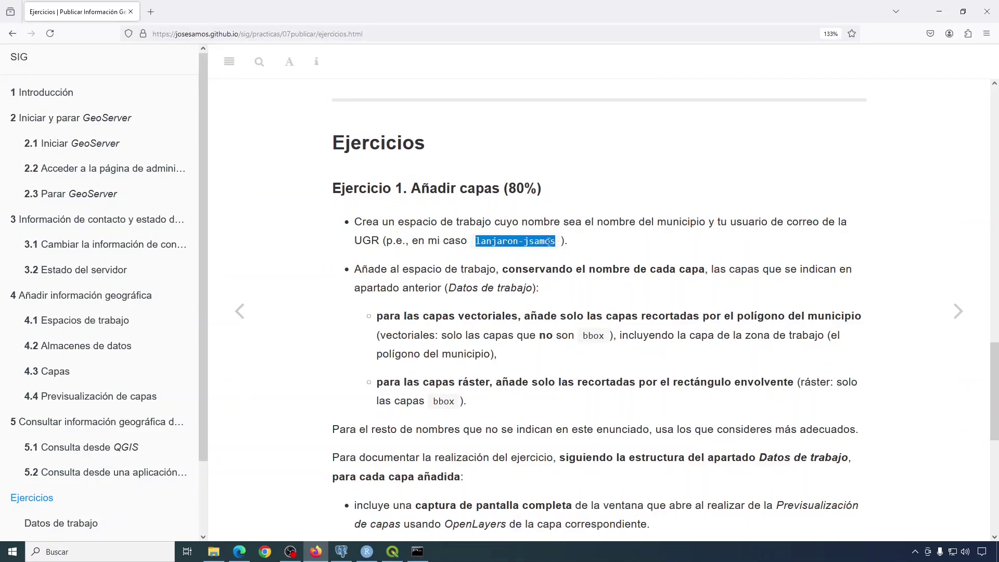
{"action": "right_click", "coordinate": [548, 245]}
{"action": "left_click", "coordinate": [565, 255]}
{"action": "key", "text": "alt+Tab"}
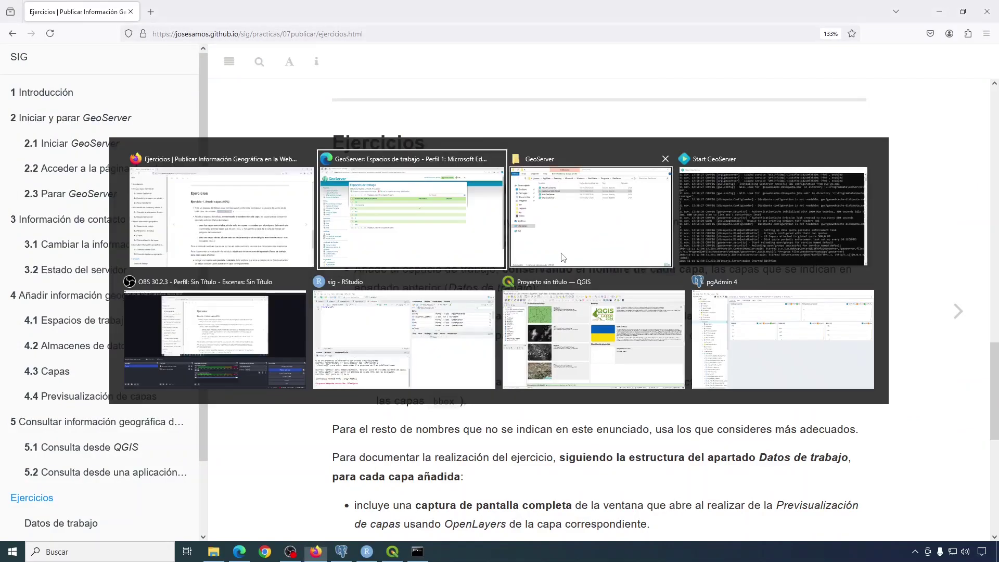
{"action": "left_click", "coordinate": [207, 133]}
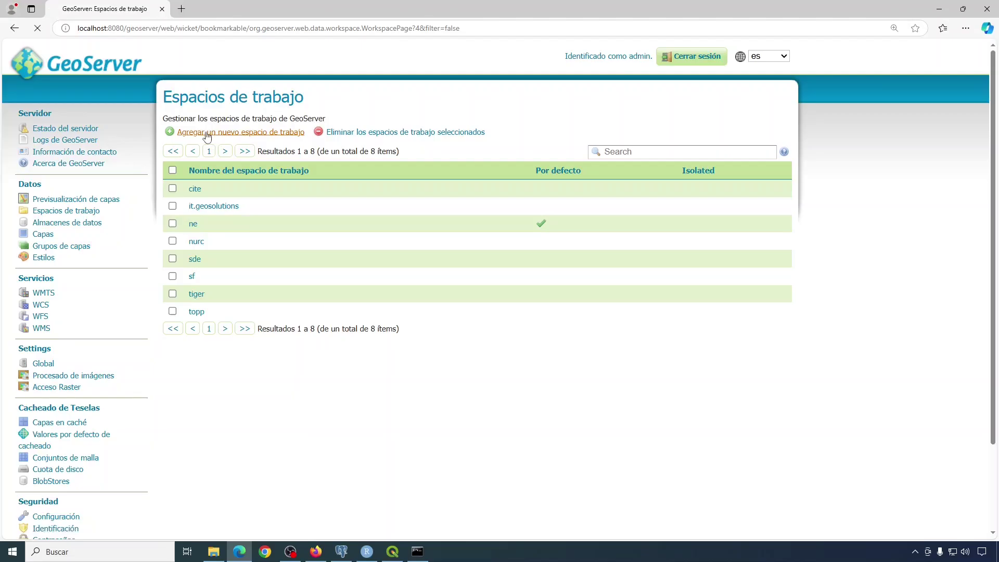
{"action": "left_click", "coordinate": [195, 193]}
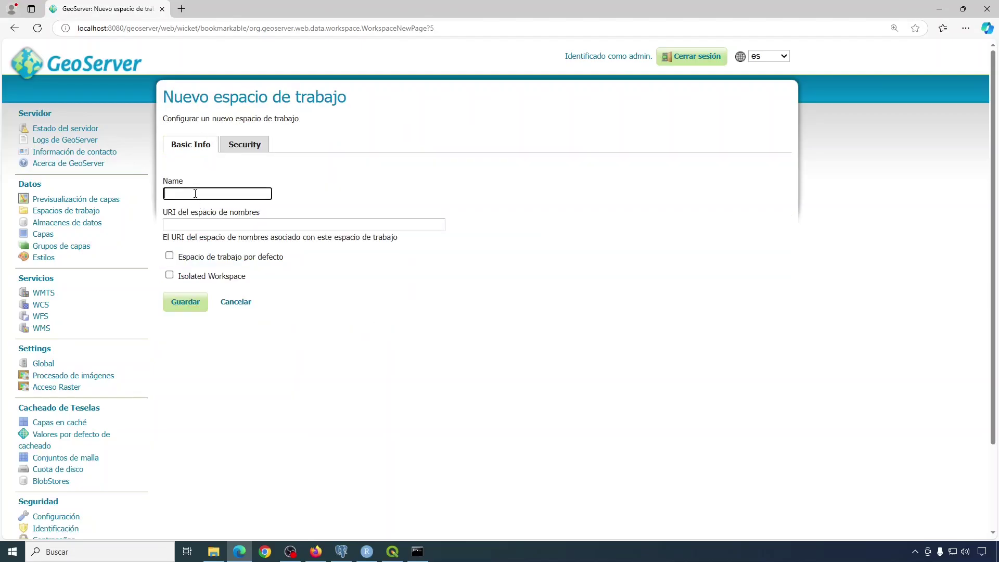
{"action": "key", "text": "ctrl+v"}
{"action": "left_click", "coordinate": [193, 227]}
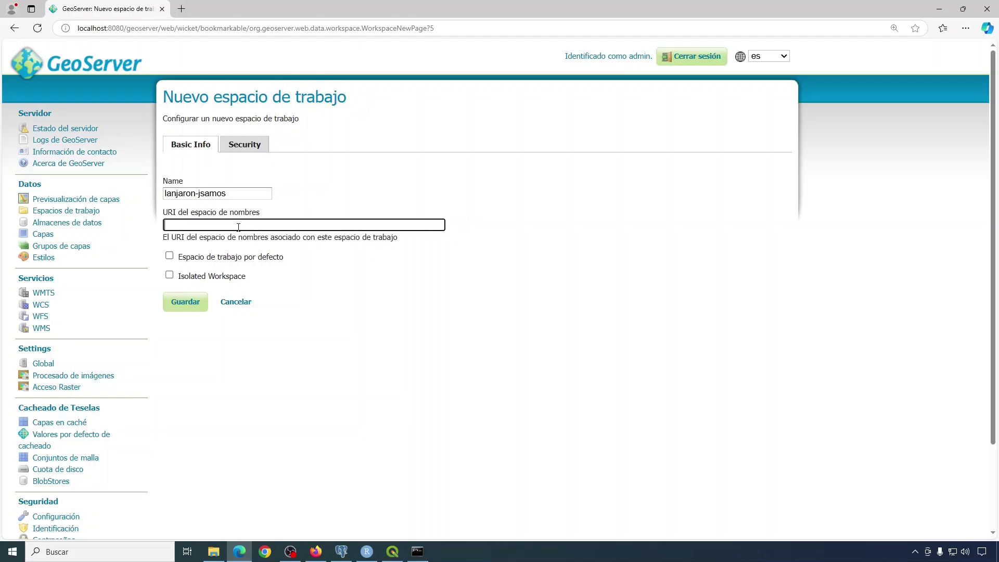
{"action": "type", "text": ".ugr.es/"}
{"action": "key", "text": "ctrl+v"}
{"action": "left_click_drag", "start_coordinate": [165, 224], "coordinate": [209, 269]}
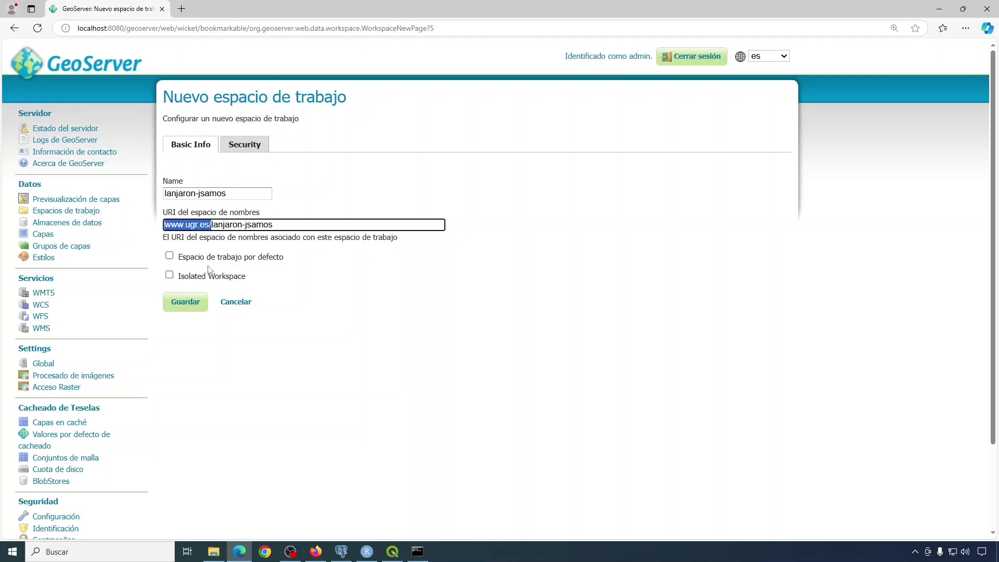
{"action": "left_click", "coordinate": [211, 225]}
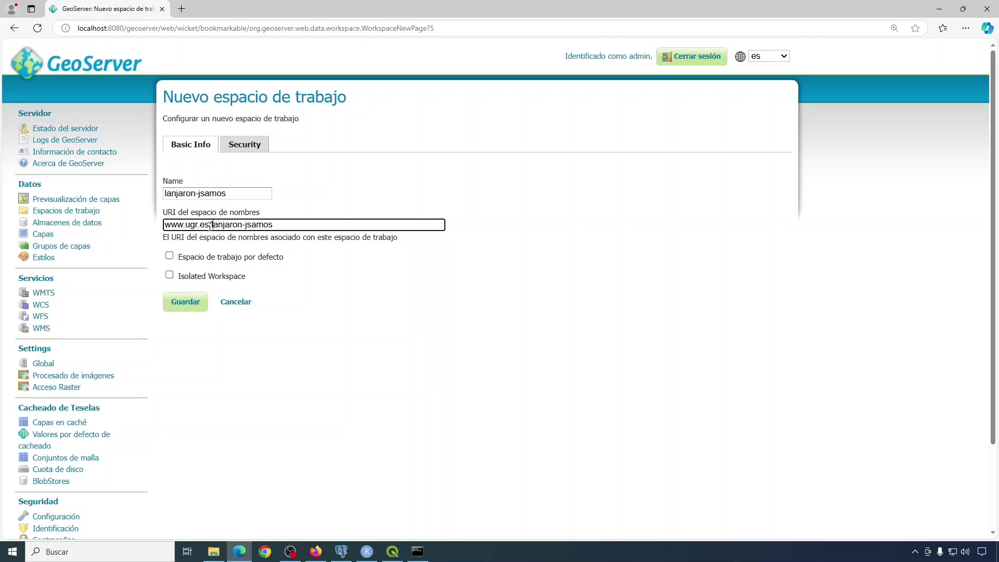
{"action": "left_click_drag", "start_coordinate": [211, 225], "coordinate": [307, 204]}
{"action": "left_click", "coordinate": [340, 268]}
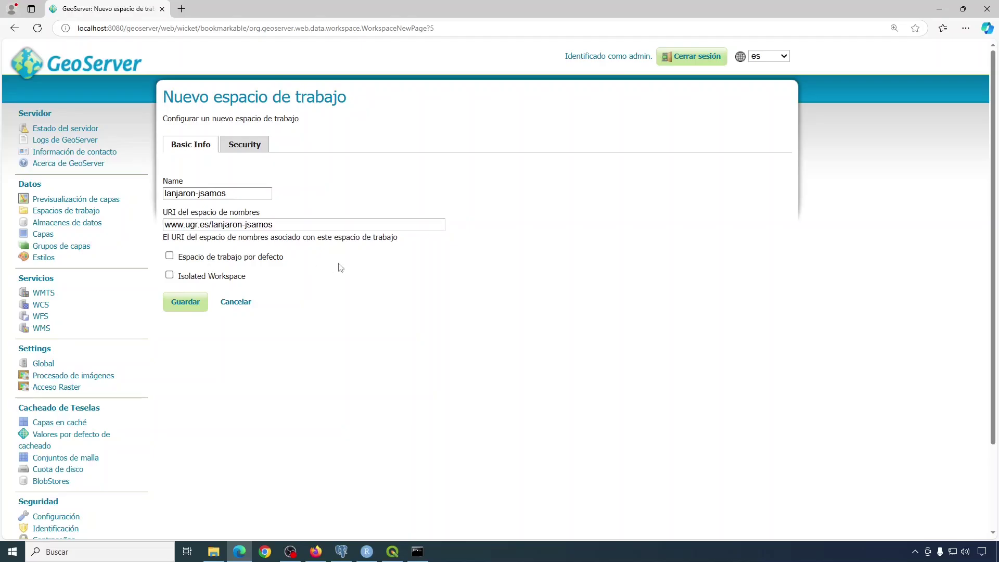
{"action": "left_click", "coordinate": [169, 257]}
{"action": "left_click", "coordinate": [184, 306]}
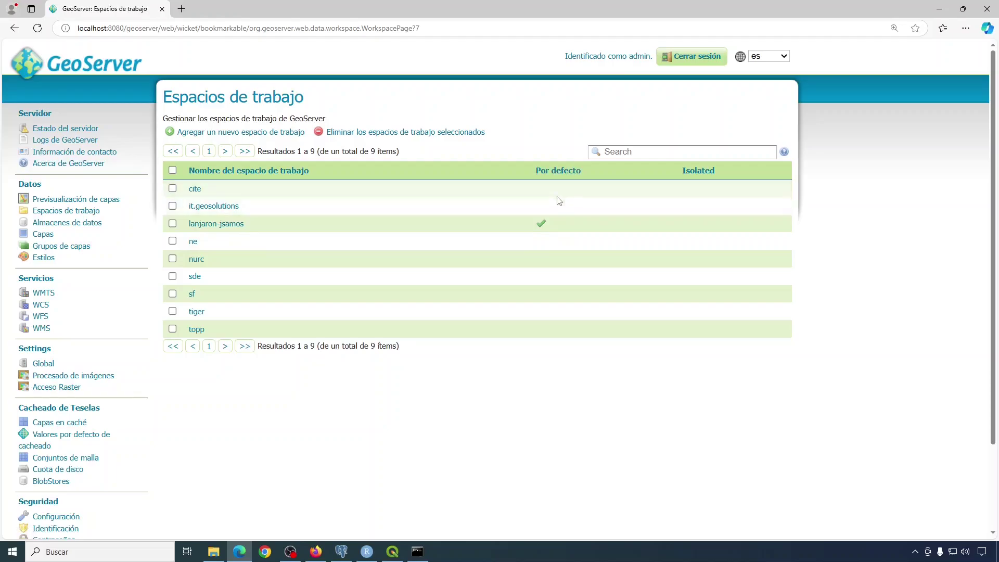
{"action": "left_click", "coordinate": [69, 224]}
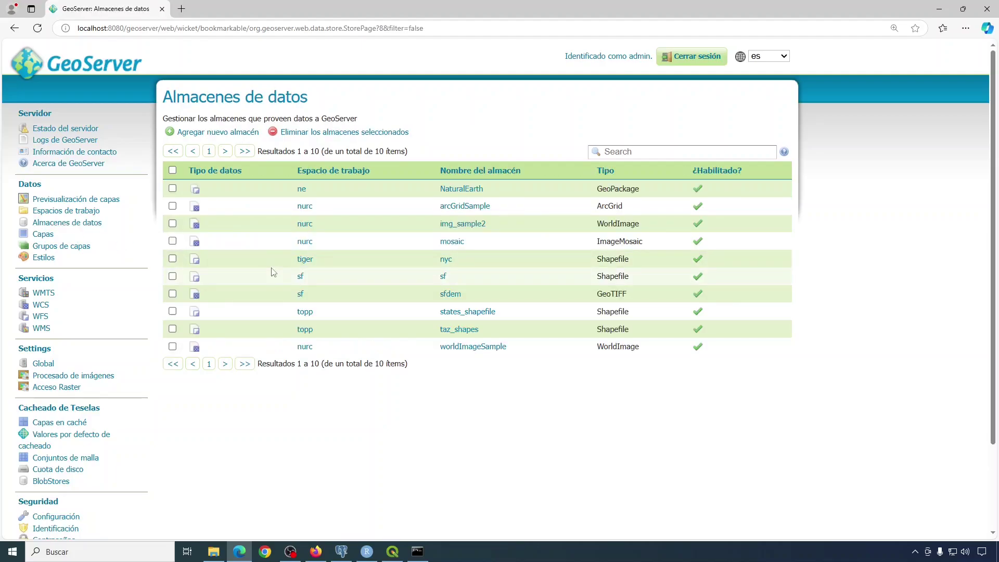
Start a new PostGIS data store and name it lanjaron after checking the database tool.
{"action": "left_click", "coordinate": [217, 132]}
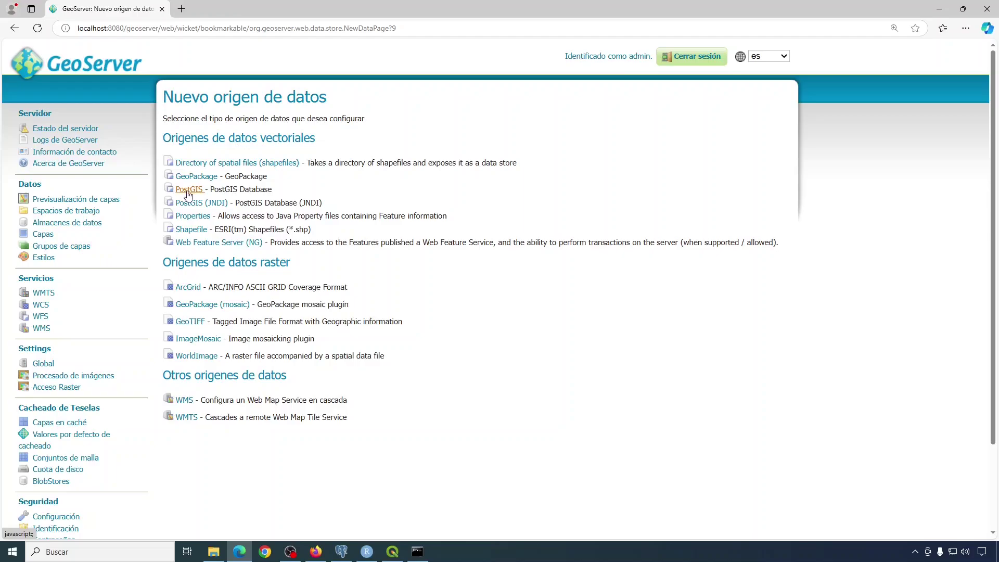
{"action": "left_click", "coordinate": [187, 190]}
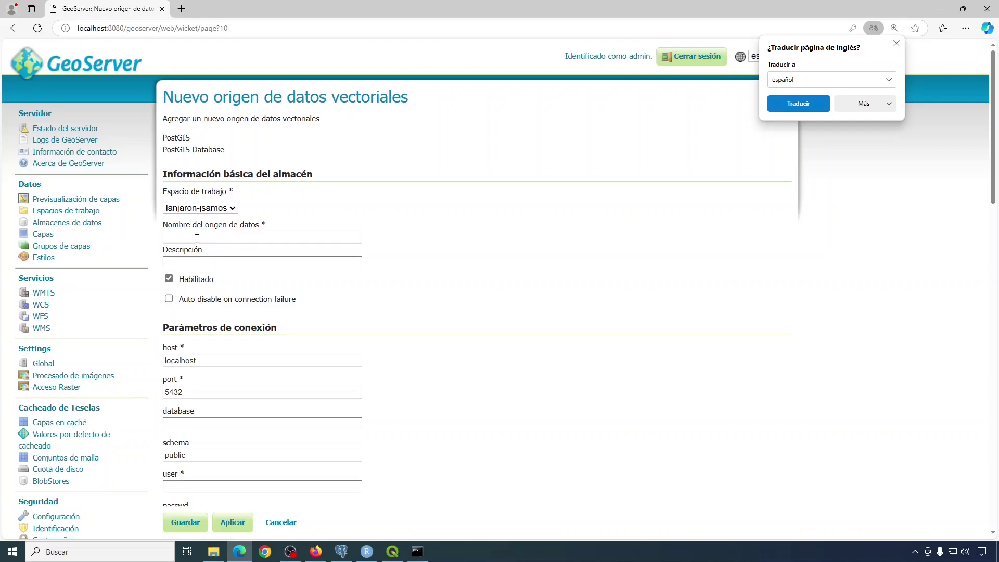
{"action": "key", "text": "alt+Tab"}
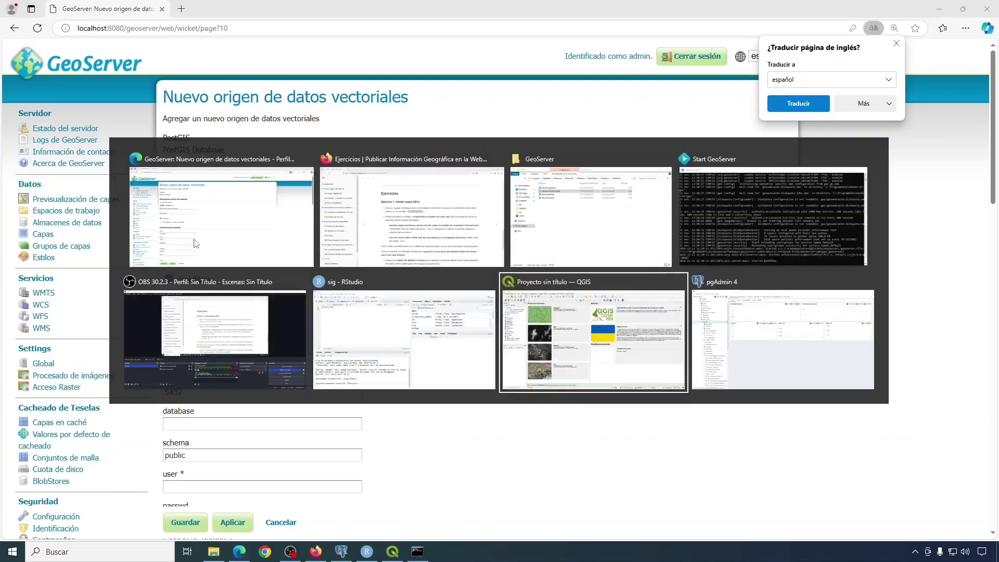
{"action": "scroll", "coordinate": [108, 207], "scroll_direction": "up", "scroll_amount": 1}
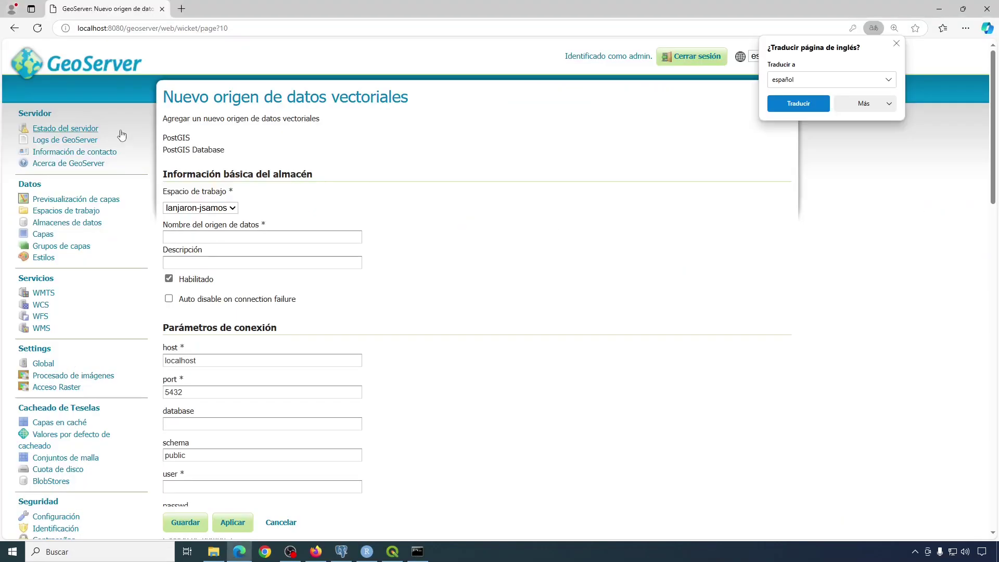
{"action": "left_click", "coordinate": [185, 236]}
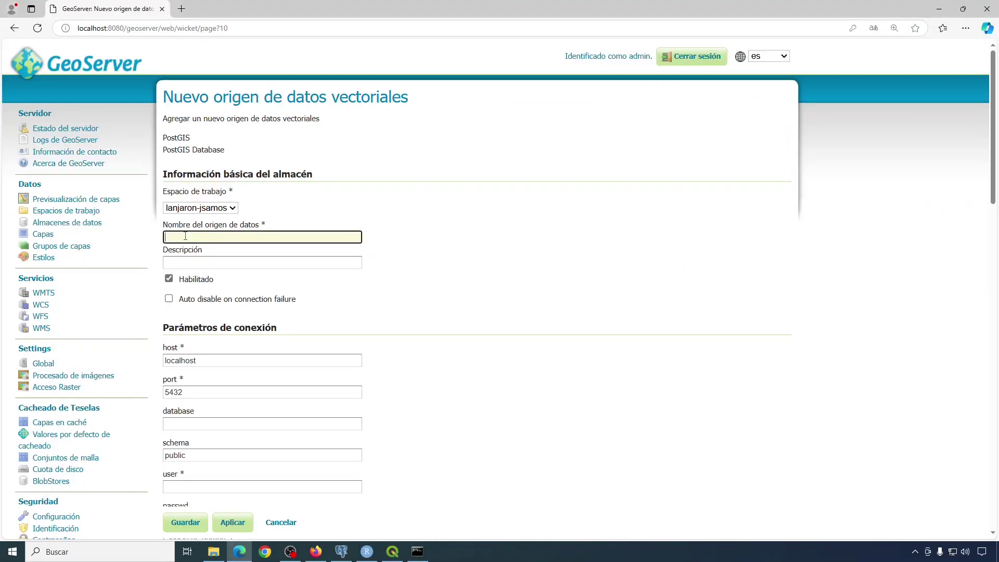
{"action": "type", "text": "lanjaron_jsamos"}
{"action": "left_click", "coordinate": [193, 267]}
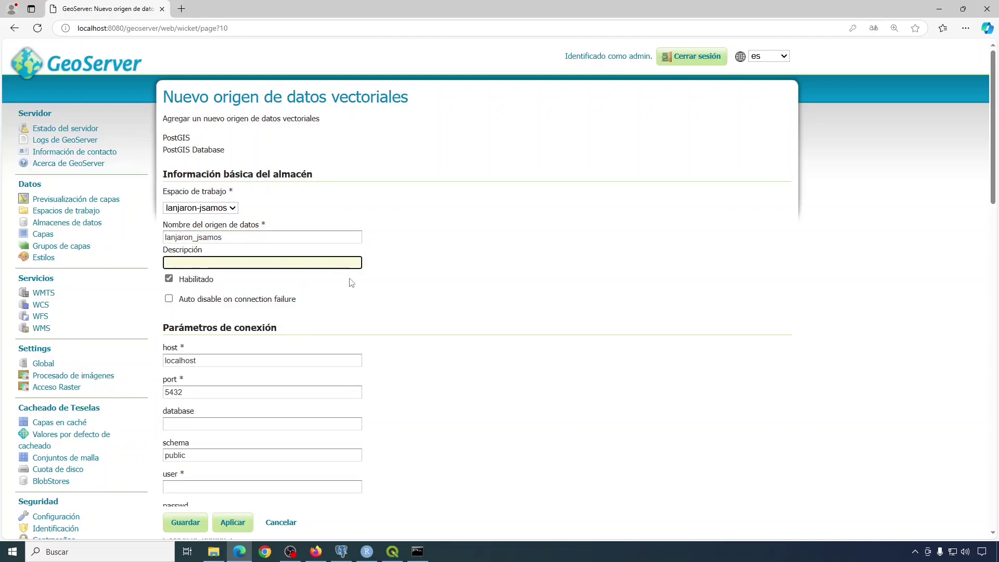
{"action": "scroll", "coordinate": [348, 312], "scroll_direction": "down", "scroll_amount": 3}
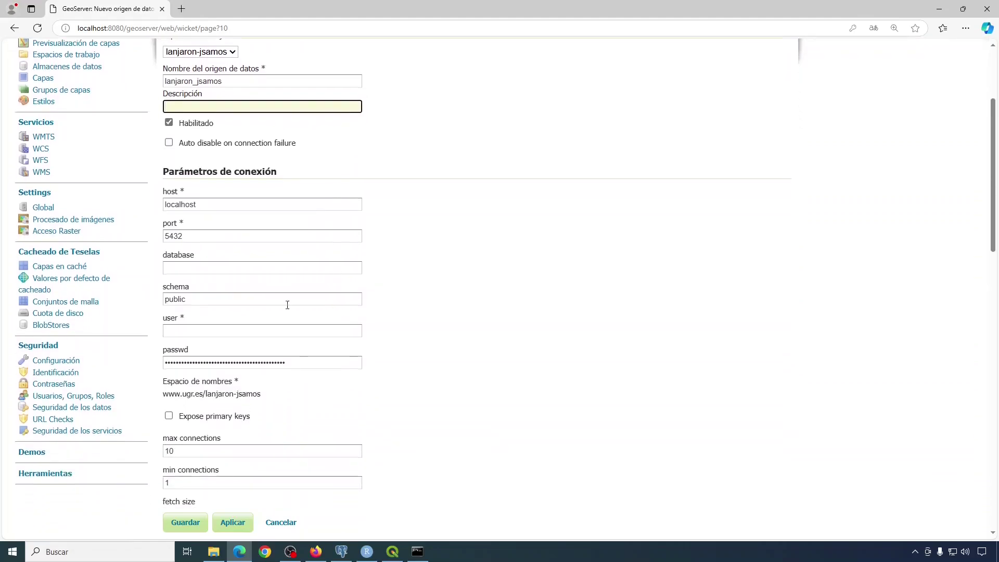
{"action": "scroll", "coordinate": [212, 233], "scroll_direction": "up", "scroll_amount": 2}
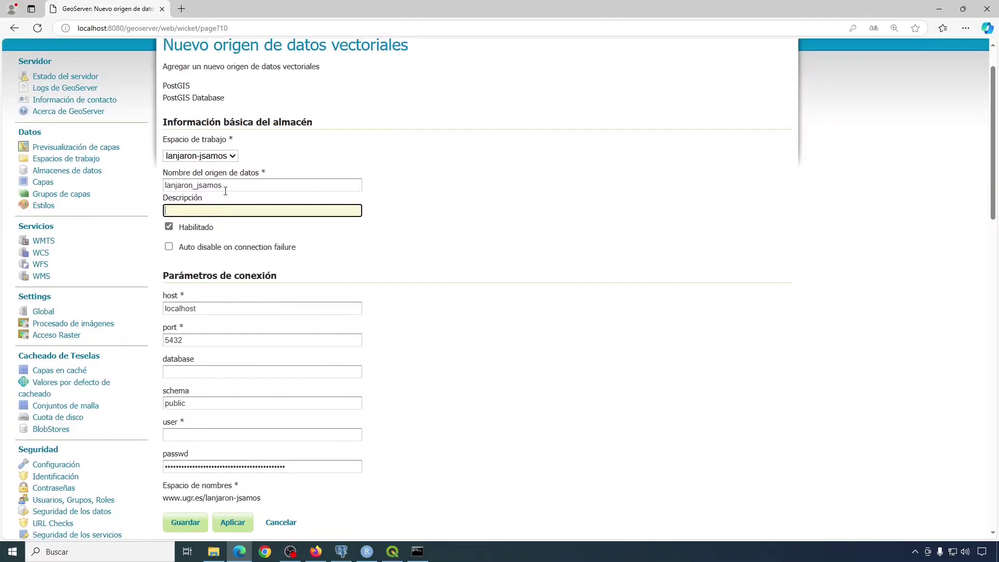
Set database to lanjaron_jsamos, pick the saved user, enter the password, and save the store.
{"action": "key", "text": "shift+Tab"}
{"action": "left_click", "coordinate": [233, 185]}
{"action": "key", "text": "ctrl+a"}
{"action": "key", "text": "ctrl+c"}
{"action": "left_click", "coordinate": [208, 371]}
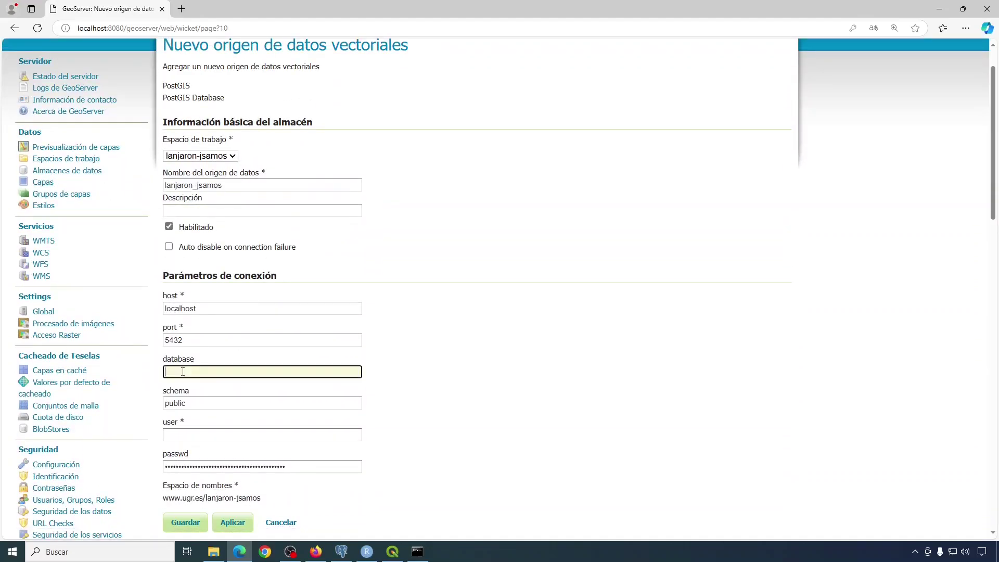
{"action": "scroll", "coordinate": [208, 371], "scroll_direction": "down", "scroll_amount": 1}
{"action": "key", "text": "ctrl+v"}
{"action": "left_click", "coordinate": [186, 382]}
{"action": "left_click", "coordinate": [187, 415]}
{"action": "key", "text": "Tab"}
{"action": "type", "text": "postgres"}
{"action": "scroll", "coordinate": [297, 439], "scroll_direction": "down", "scroll_amount": 2}
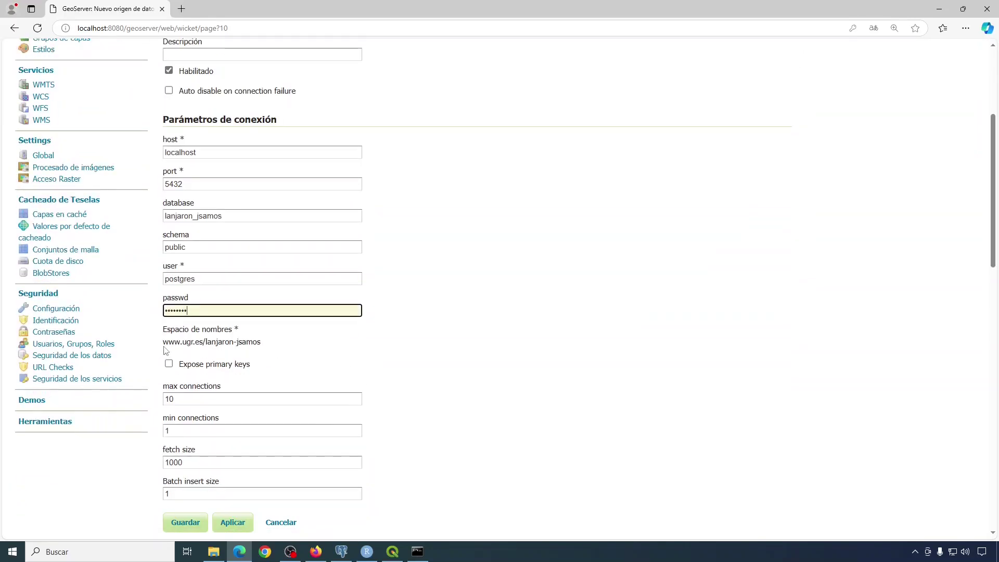
{"action": "scroll", "coordinate": [420, 346], "scroll_direction": "down", "scroll_amount": 4}
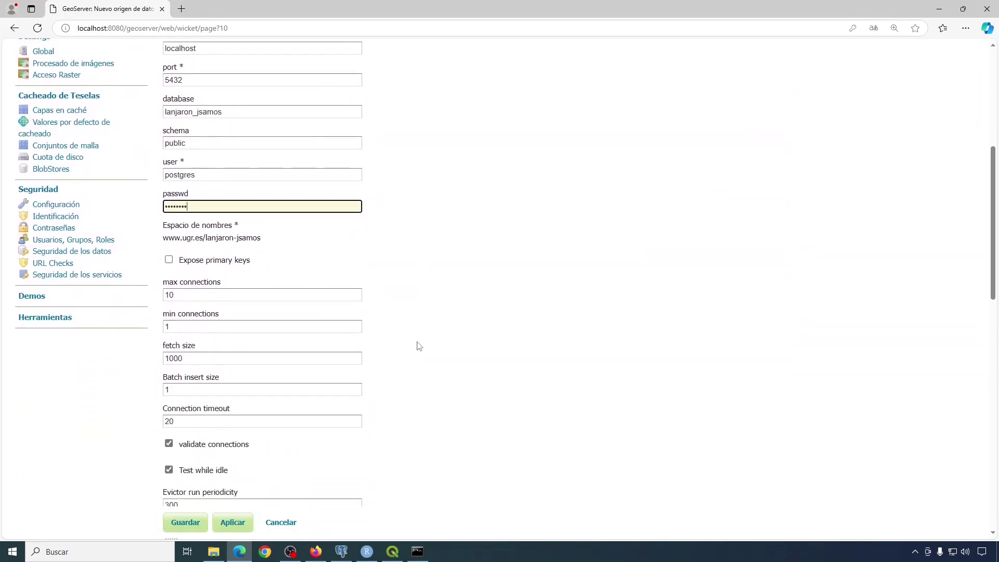
{"action": "scroll", "coordinate": [448, 346], "scroll_direction": "down", "scroll_amount": 1}
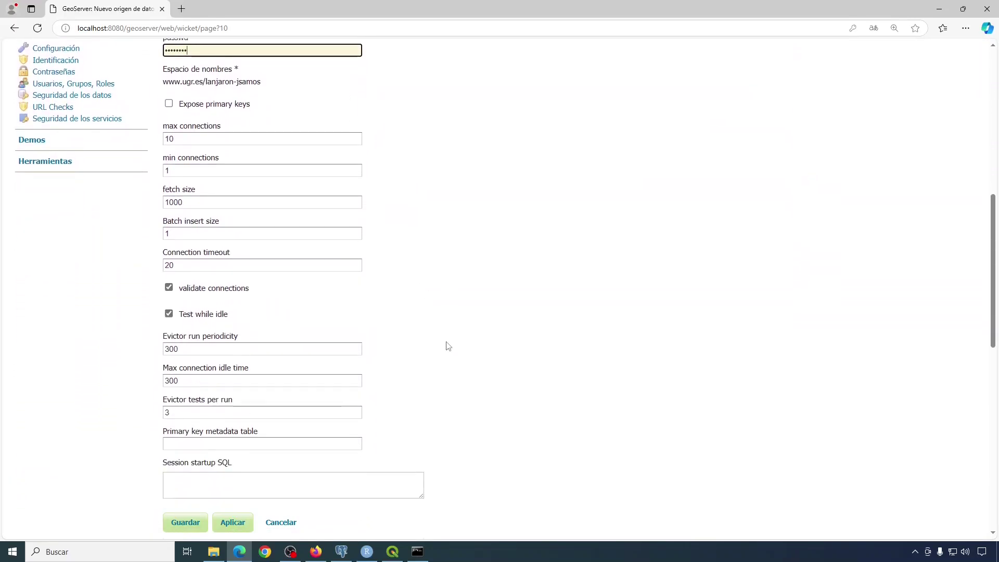
{"action": "left_click", "coordinate": [185, 527]}
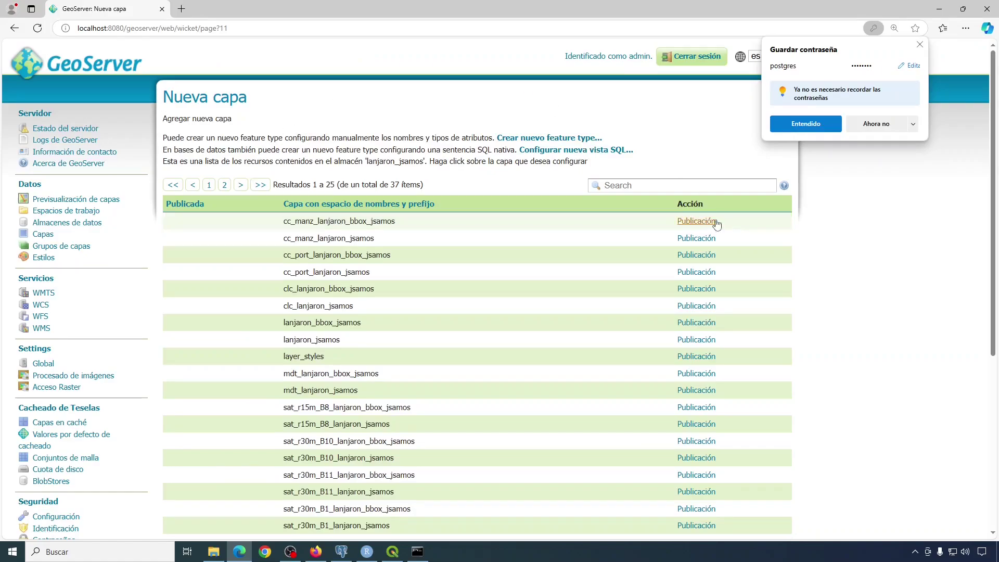
Dismiss the save-password prompt and browse the 37 resources of the lanjaron_jsamos store.
{"action": "left_click", "coordinate": [920, 44]}
{"action": "scroll", "coordinate": [527, 248], "scroll_direction": "down", "scroll_amount": 3}
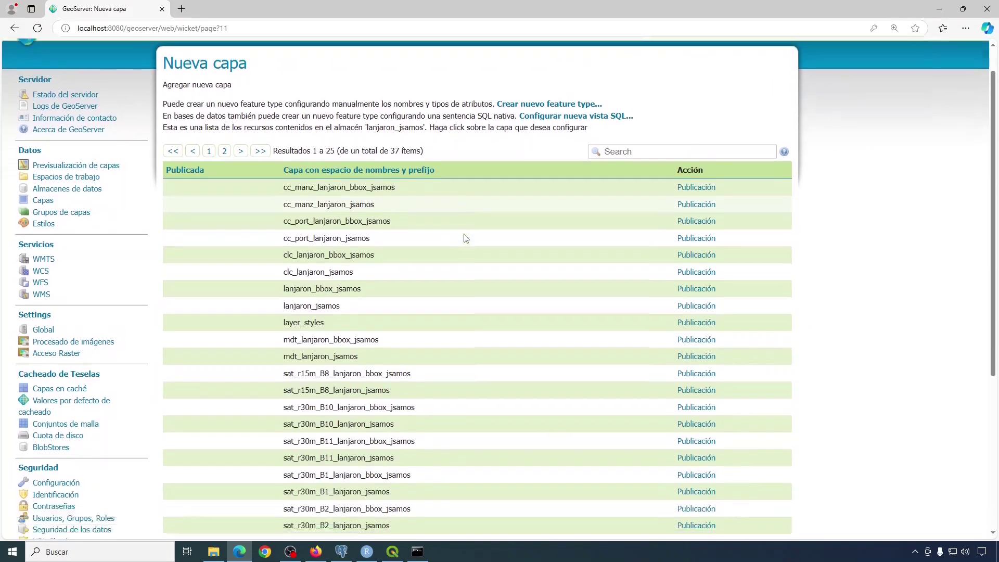
{"action": "scroll", "coordinate": [315, 304], "scroll_direction": "down", "scroll_amount": 1}
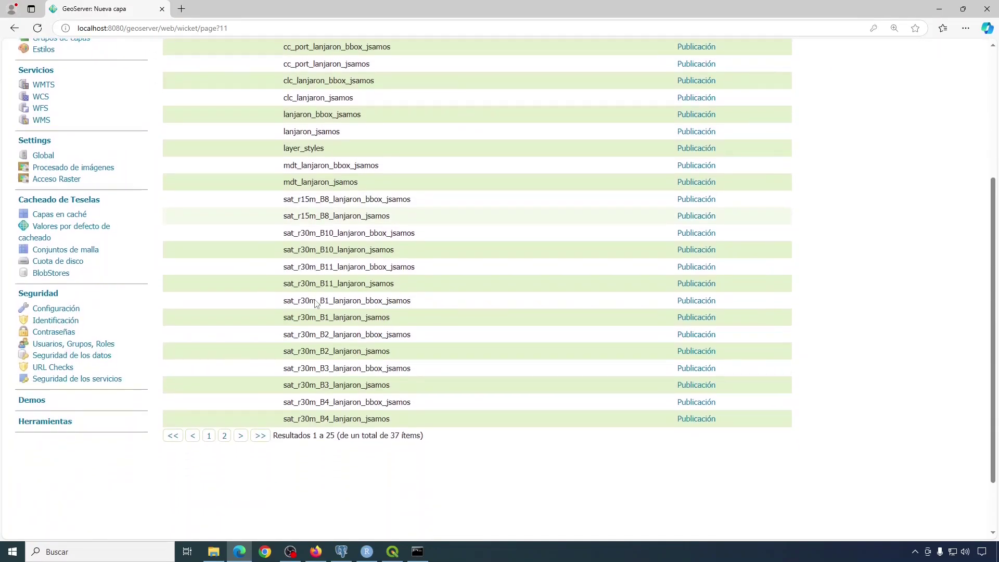
{"action": "scroll", "coordinate": [338, 303], "scroll_direction": "up", "scroll_amount": 2}
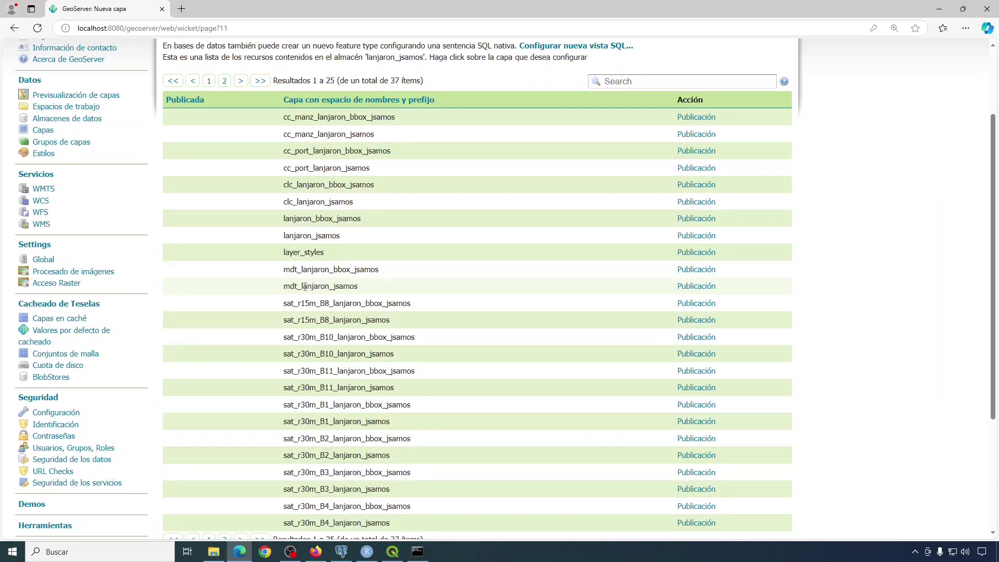
{"action": "scroll", "coordinate": [291, 270], "scroll_direction": "up", "scroll_amount": 2}
{"action": "scroll", "coordinate": [315, 315], "scroll_direction": "down", "scroll_amount": 1}
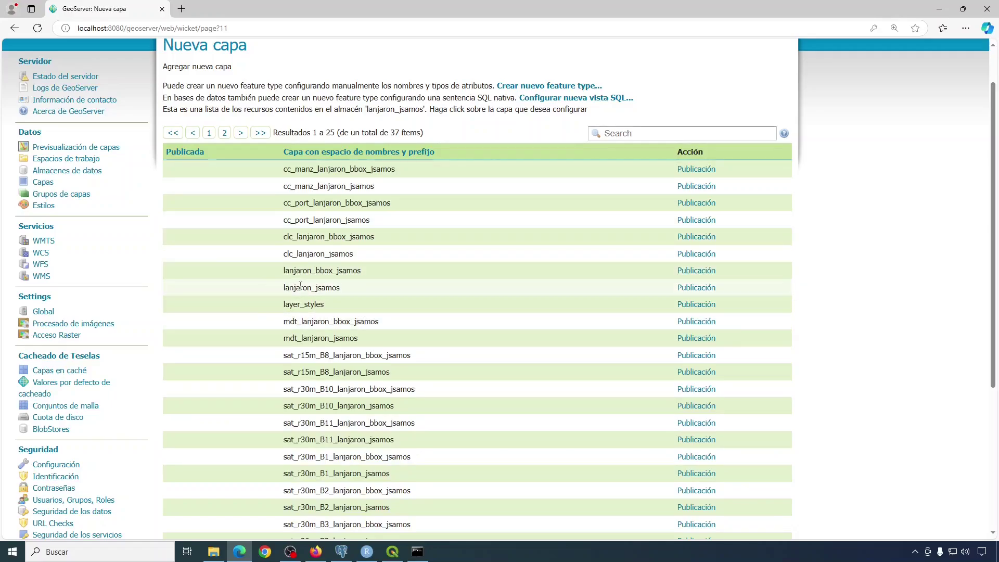
Start publishing the lanjaron_jsamos table as a layer and attempt a first save.
{"action": "left_click", "coordinate": [696, 289]}
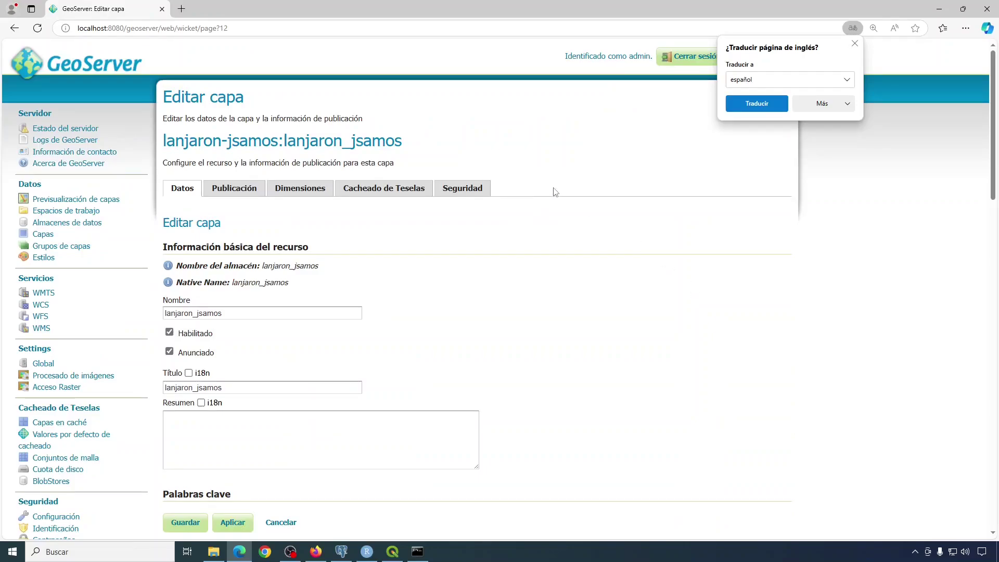
{"action": "scroll", "coordinate": [556, 192], "scroll_direction": "down", "scroll_amount": 5}
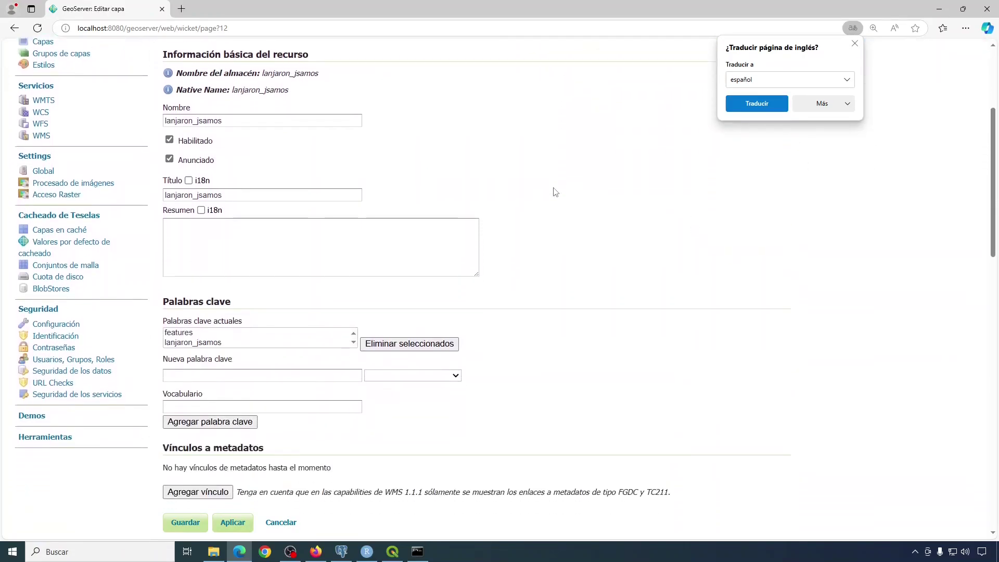
{"action": "scroll", "coordinate": [556, 192], "scroll_direction": "down", "scroll_amount": 6}
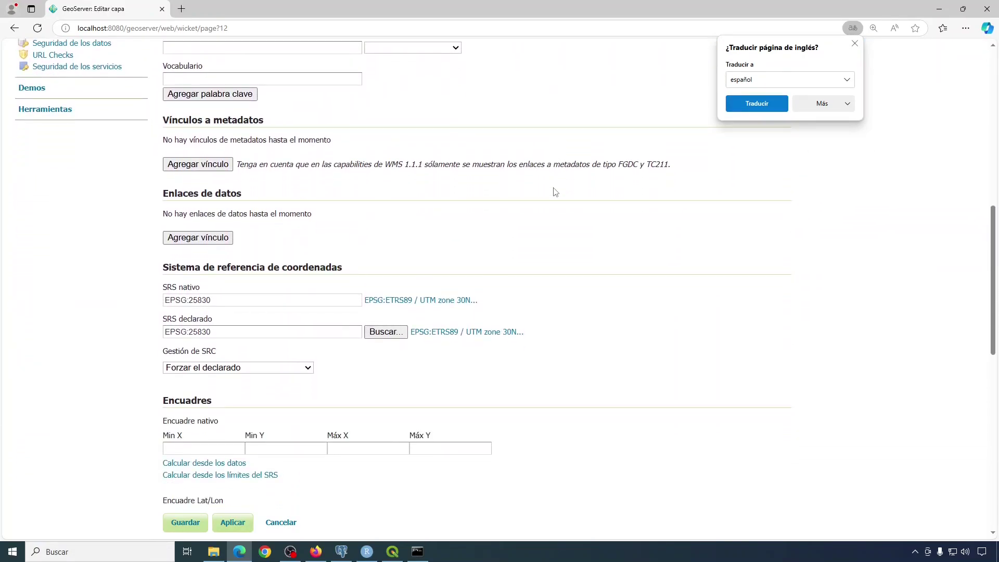
{"action": "scroll", "coordinate": [556, 192], "scroll_direction": "down", "scroll_amount": 1}
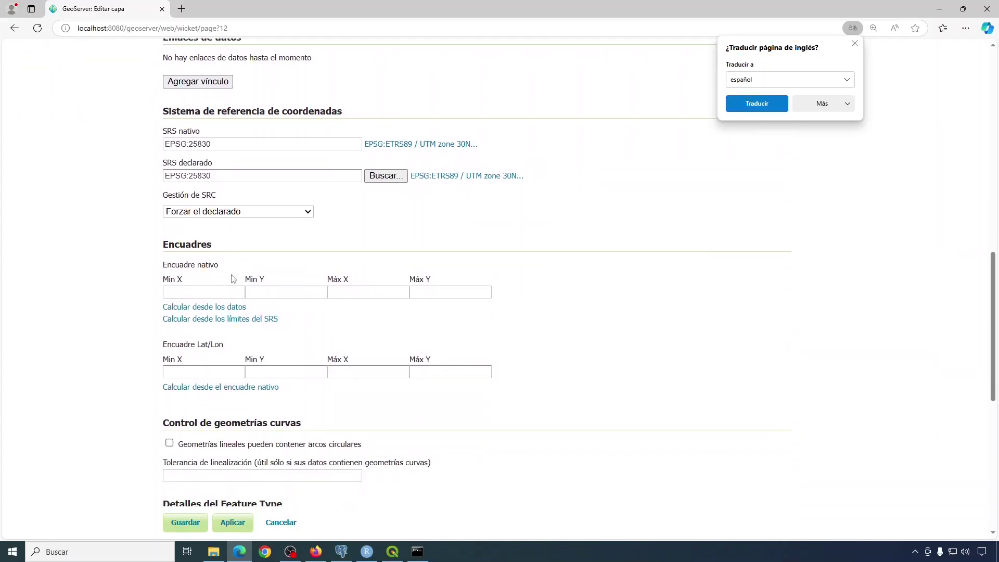
{"action": "left_click", "coordinate": [181, 523]}
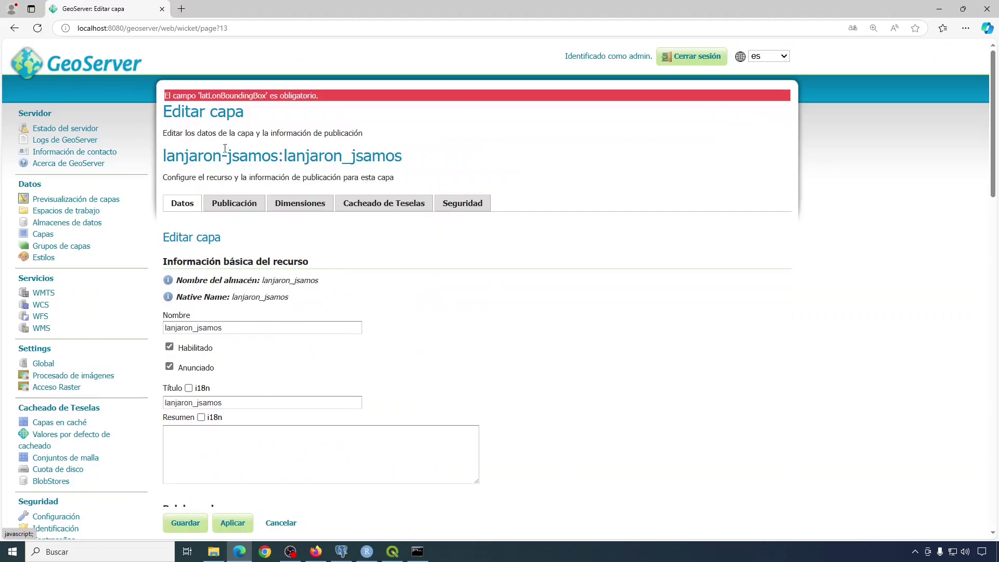
{"action": "scroll", "coordinate": [408, 216], "scroll_direction": "down", "scroll_amount": 3}
{"action": "scroll", "coordinate": [243, 110], "scroll_direction": "up", "scroll_amount": 3}
{"action": "scroll", "coordinate": [447, 217], "scroll_direction": "down", "scroll_amount": 10}
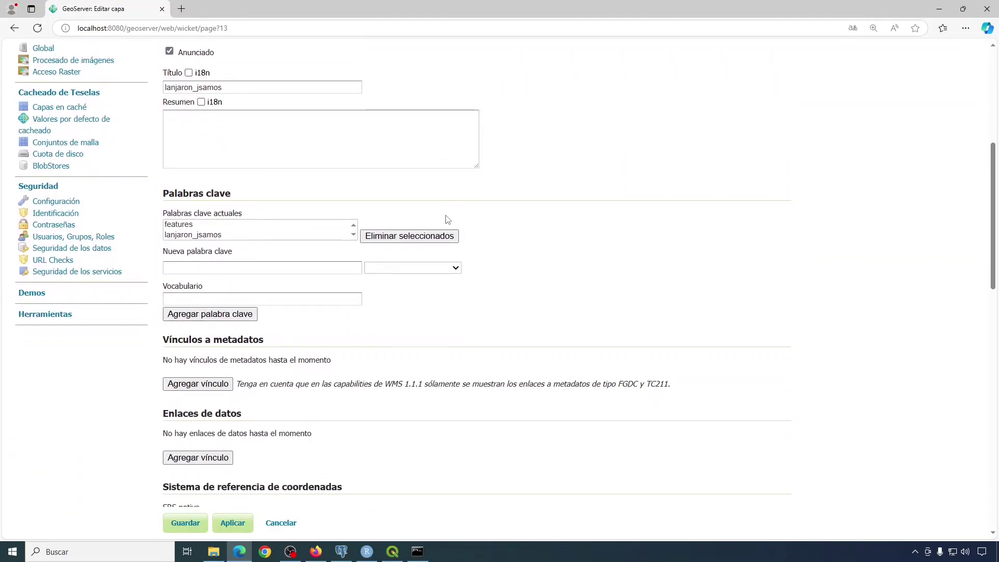
{"action": "scroll", "coordinate": [447, 217], "scroll_direction": "down", "scroll_amount": 5}
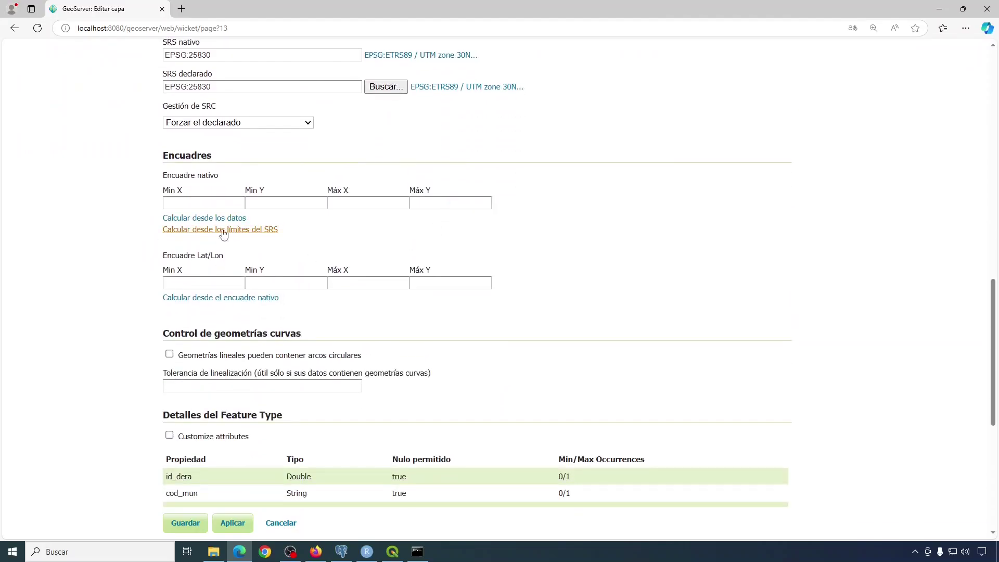
Compute the native and Lat/Lon bounding boxes from the data and save the layer.
{"action": "left_click", "coordinate": [206, 219]}
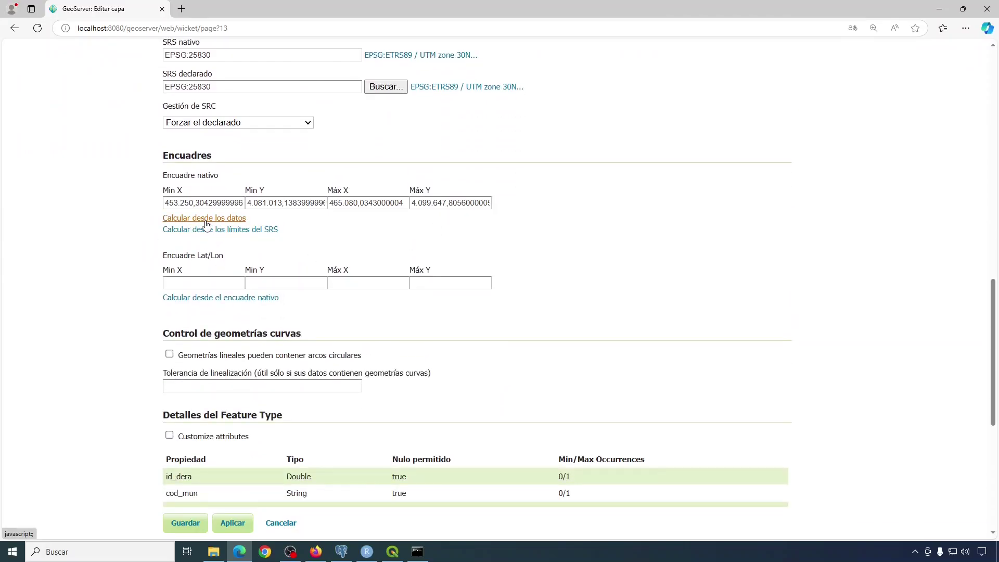
{"action": "left_click", "coordinate": [193, 300]}
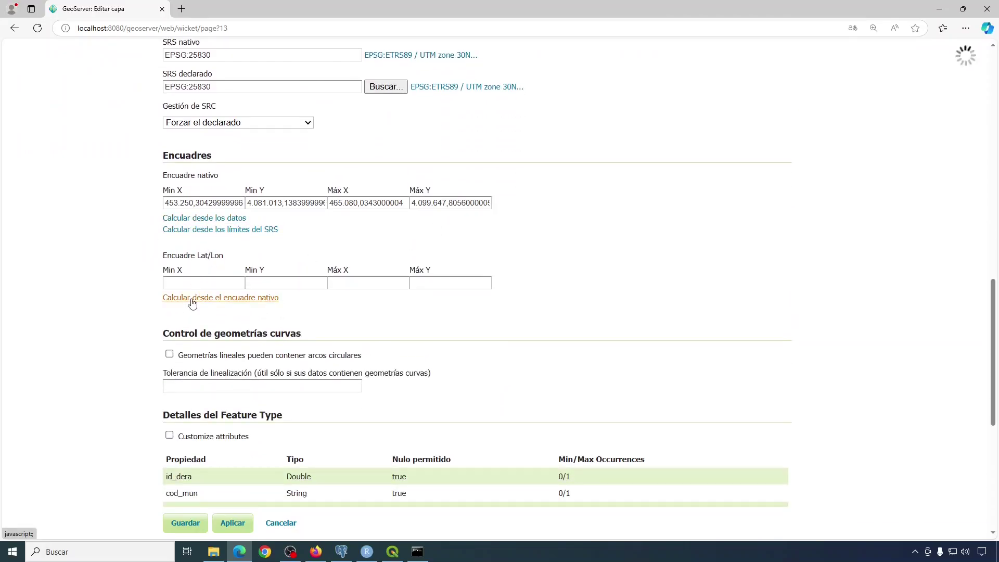
{"action": "scroll", "coordinate": [470, 317], "scroll_direction": "down", "scroll_amount": 3}
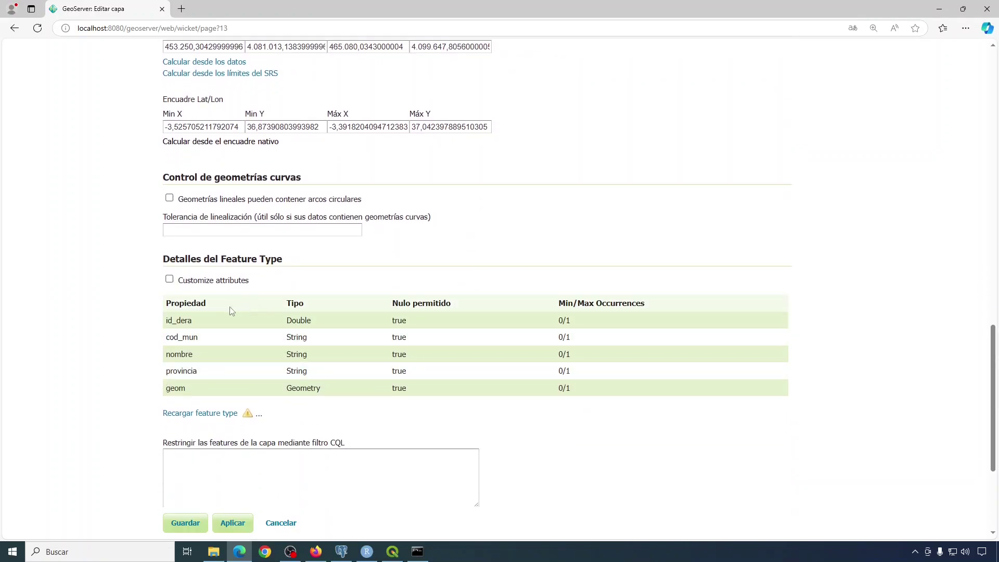
{"action": "scroll", "coordinate": [281, 390], "scroll_direction": "down", "scroll_amount": 2}
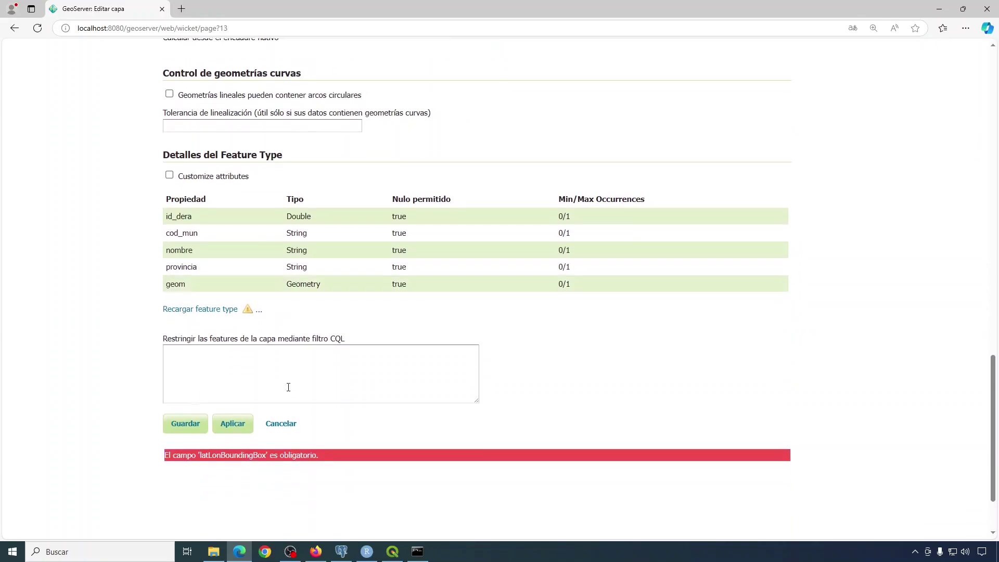
{"action": "left_click", "coordinate": [185, 425]}
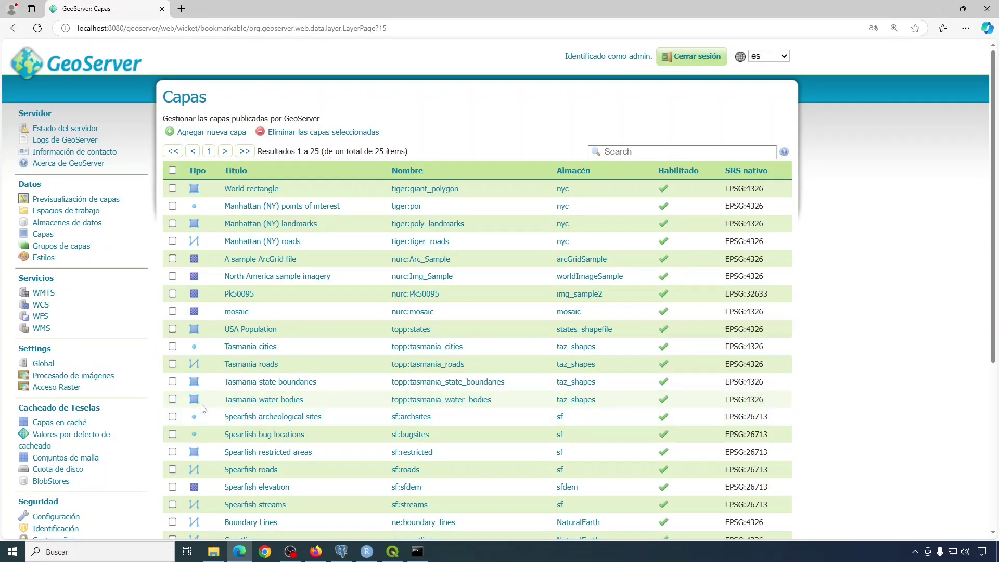
Check the lanjaron_jsamos layer settings, then locate it in the Previsualización de capas list.
{"action": "scroll", "coordinate": [411, 145], "scroll_direction": "down", "scroll_amount": 2}
{"action": "scroll", "coordinate": [411, 145], "scroll_direction": "down", "scroll_amount": 4}
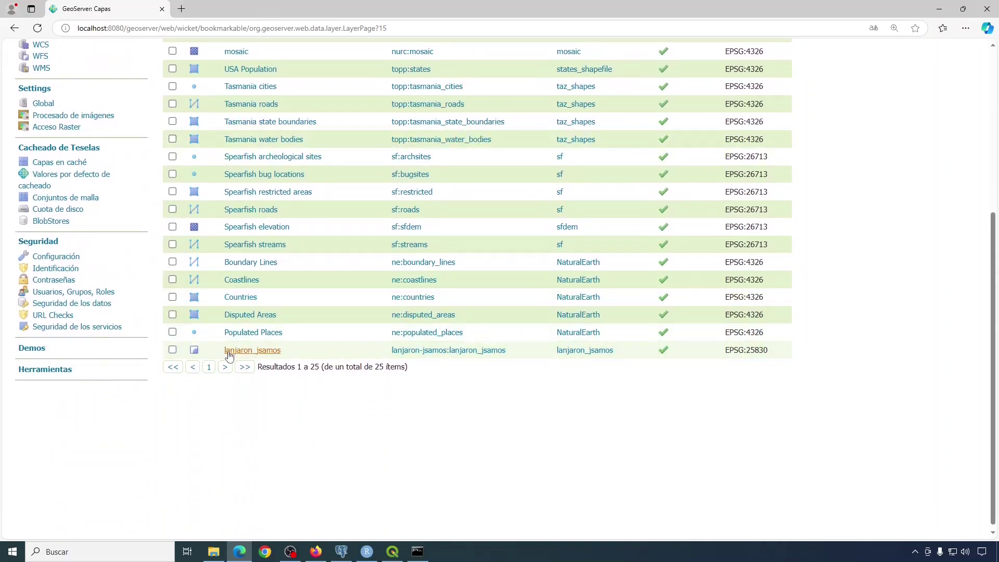
{"action": "left_click", "coordinate": [259, 355]}
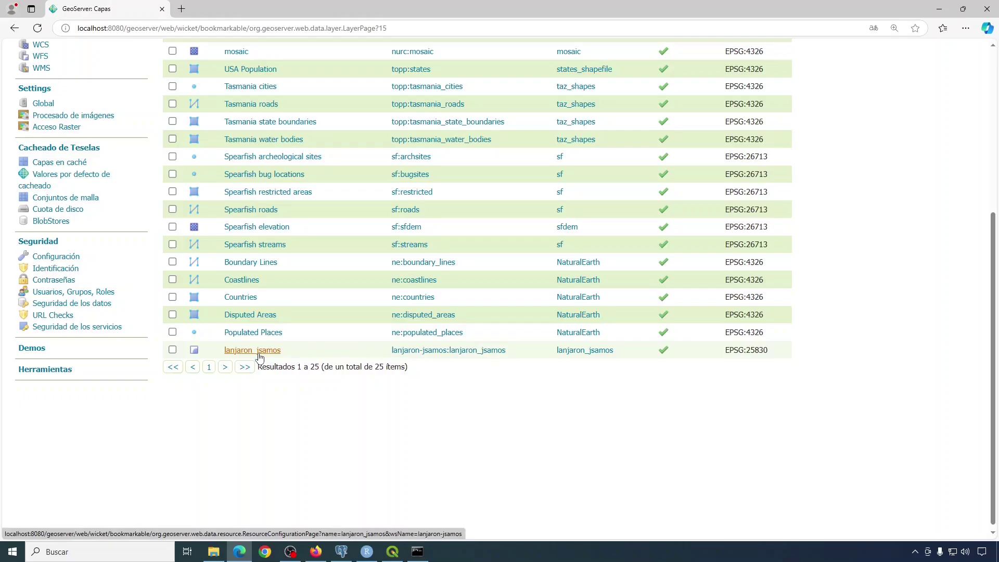
{"action": "scroll", "coordinate": [429, 346], "scroll_direction": "down", "scroll_amount": 5}
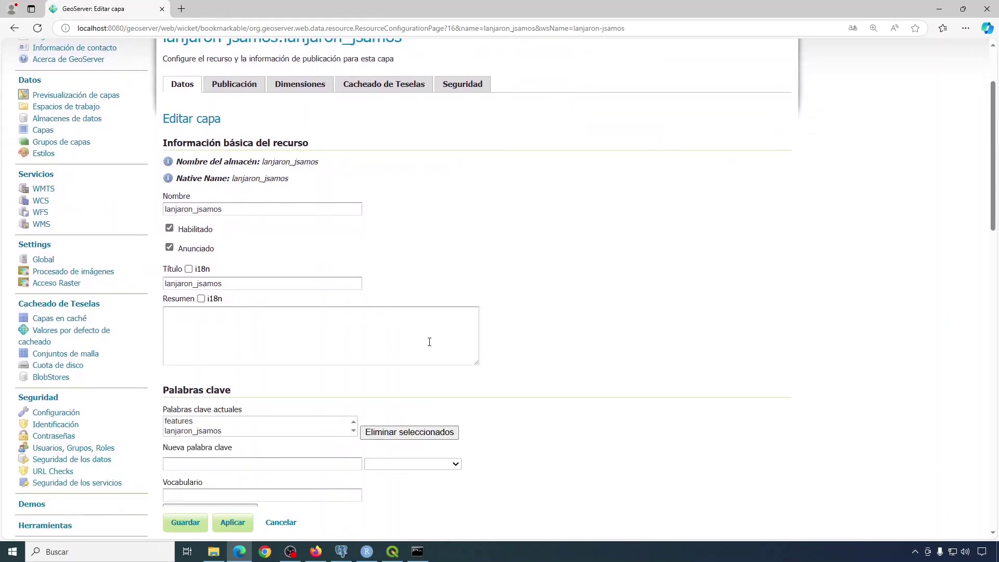
{"action": "scroll", "coordinate": [430, 346], "scroll_direction": "up", "scroll_amount": 6}
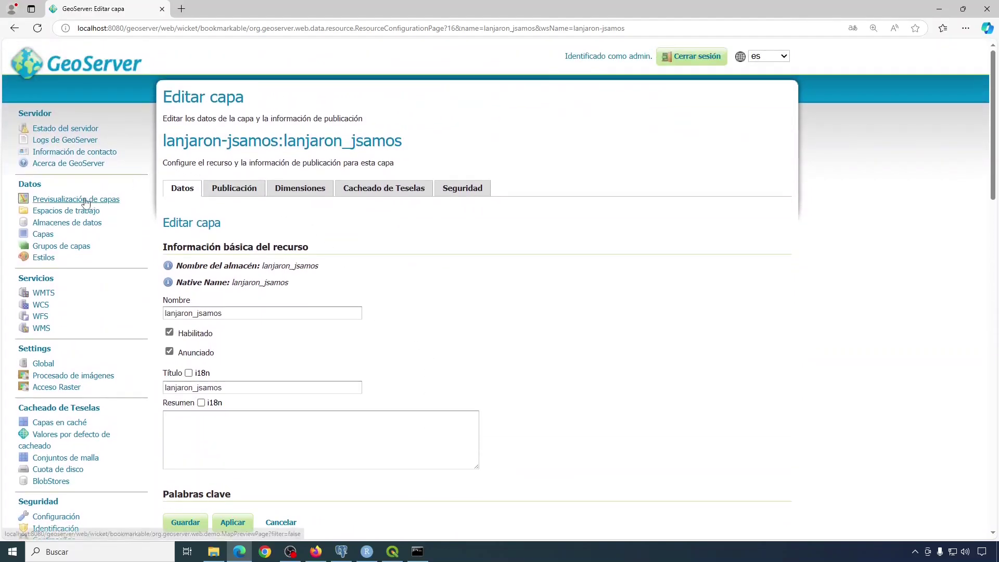
{"action": "left_click", "coordinate": [81, 201]}
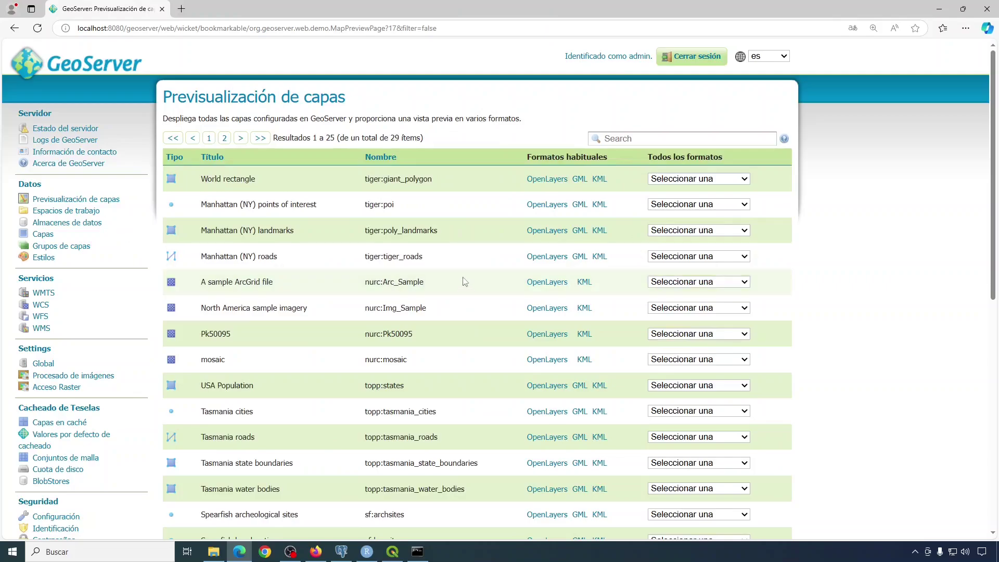
{"action": "scroll", "coordinate": [458, 273], "scroll_direction": "down", "scroll_amount": 6}
{"action": "scroll", "coordinate": [456, 270], "scroll_direction": "down", "scroll_amount": 3}
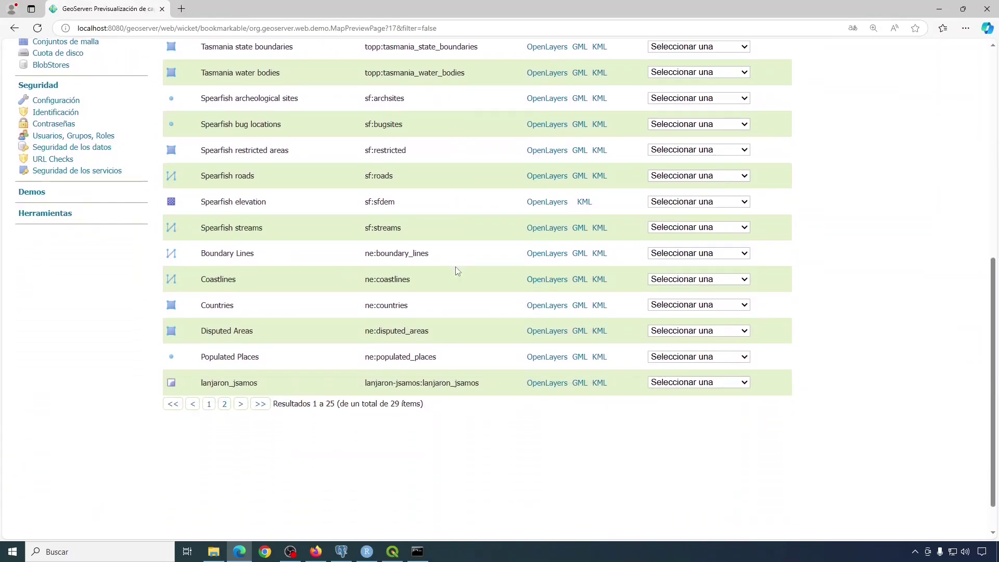
Preview lanjaron_jsamos in OpenLayers, close the map tab, and return to the preview list.
{"action": "left_click", "coordinate": [546, 387]}
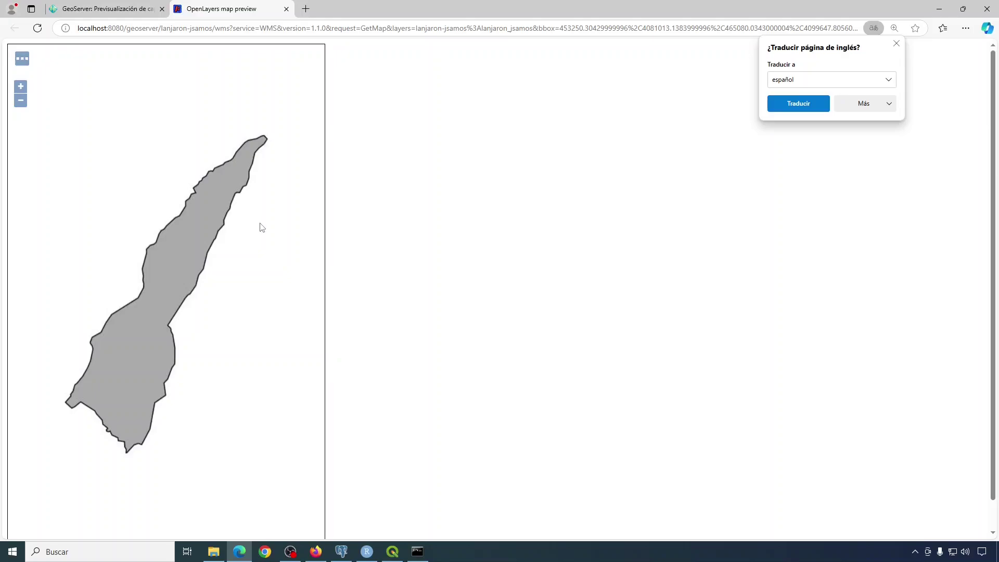
{"action": "left_click", "coordinate": [286, 8]}
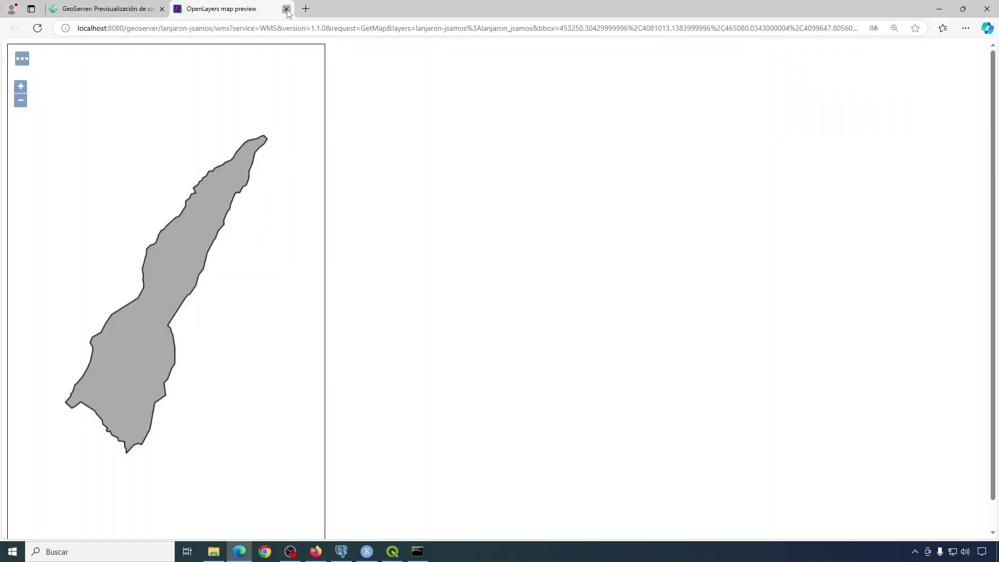
{"action": "left_click", "coordinate": [286, 9]}
{"action": "scroll", "coordinate": [129, 375], "scroll_direction": "up", "scroll_amount": 2}
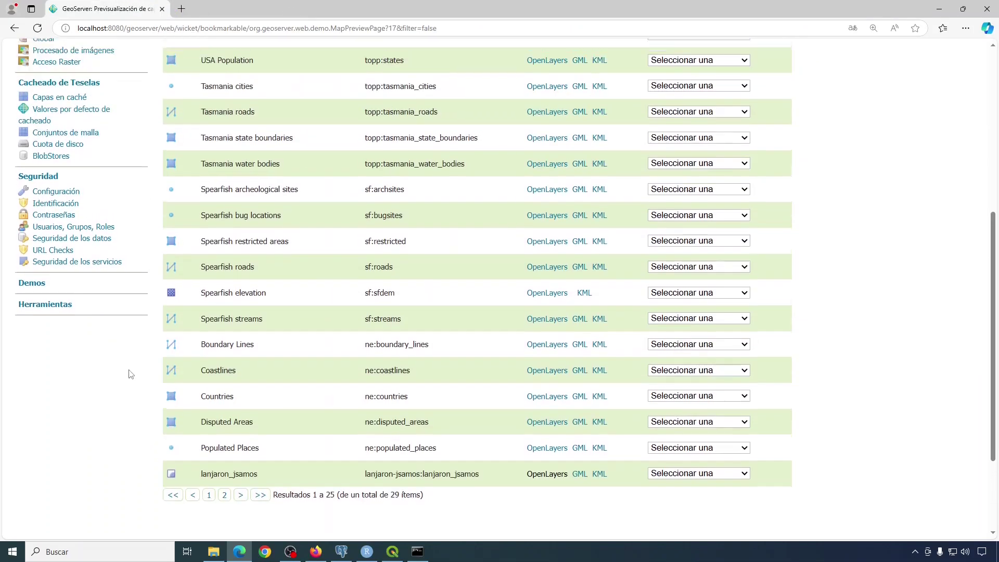
{"action": "scroll", "coordinate": [131, 374], "scroll_direction": "up", "scroll_amount": 3}
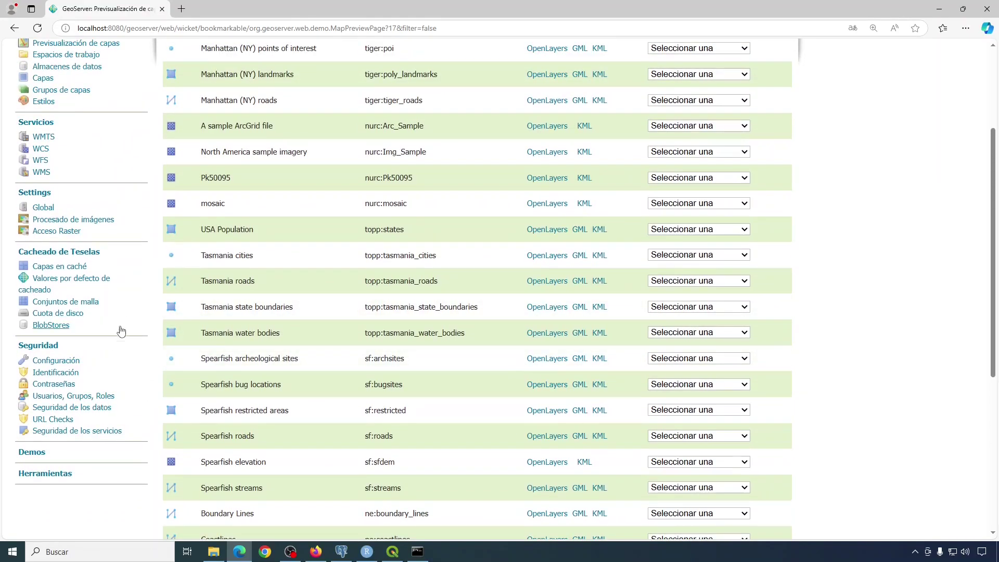
Review the tables of the lanjaron-jsamos:lanjaron_jsamos store under Agregar nueva capa, then list the data stores.
{"action": "scroll", "coordinate": [141, 302], "scroll_direction": "up", "scroll_amount": 3}
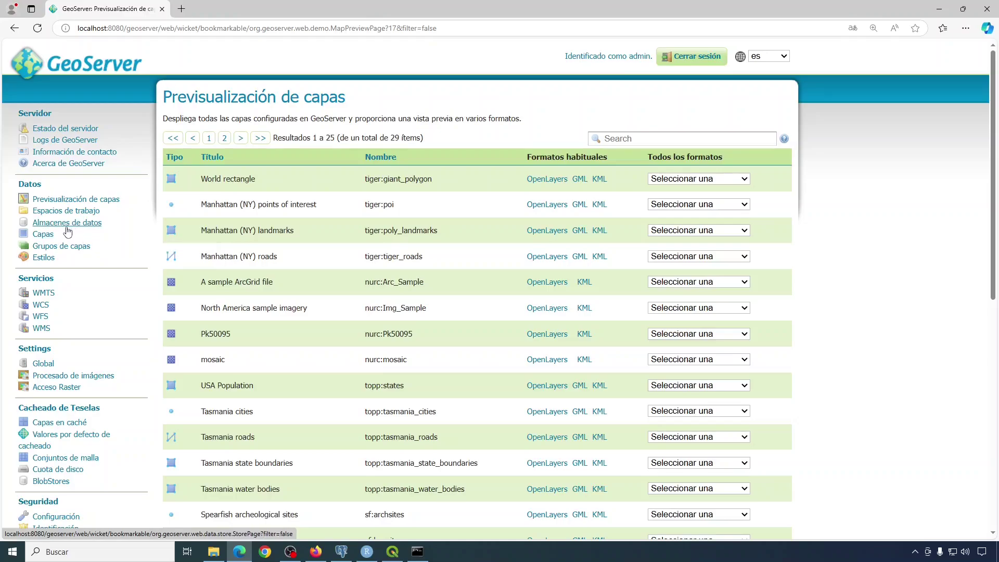
{"action": "left_click", "coordinate": [45, 238]}
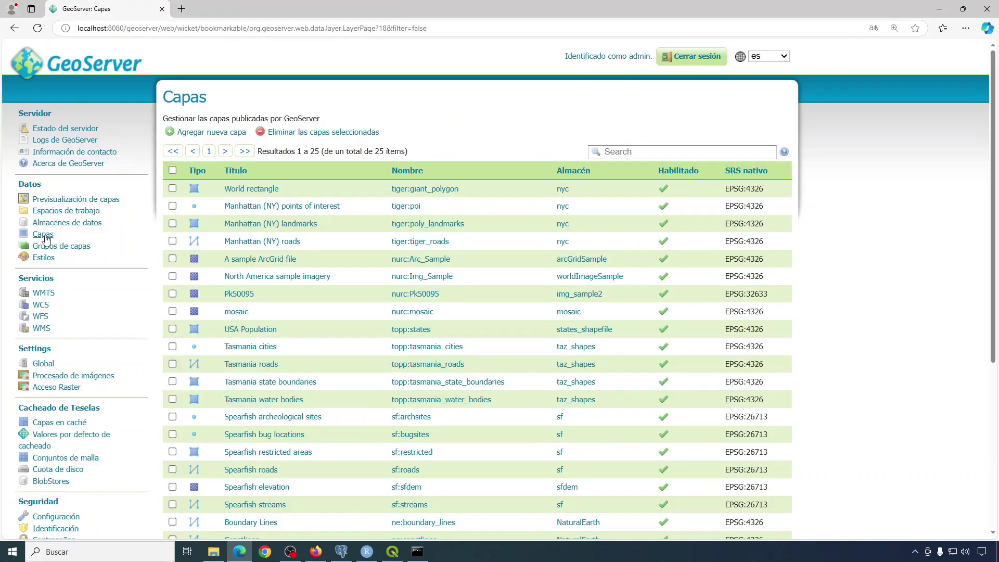
{"action": "left_click", "coordinate": [207, 133]}
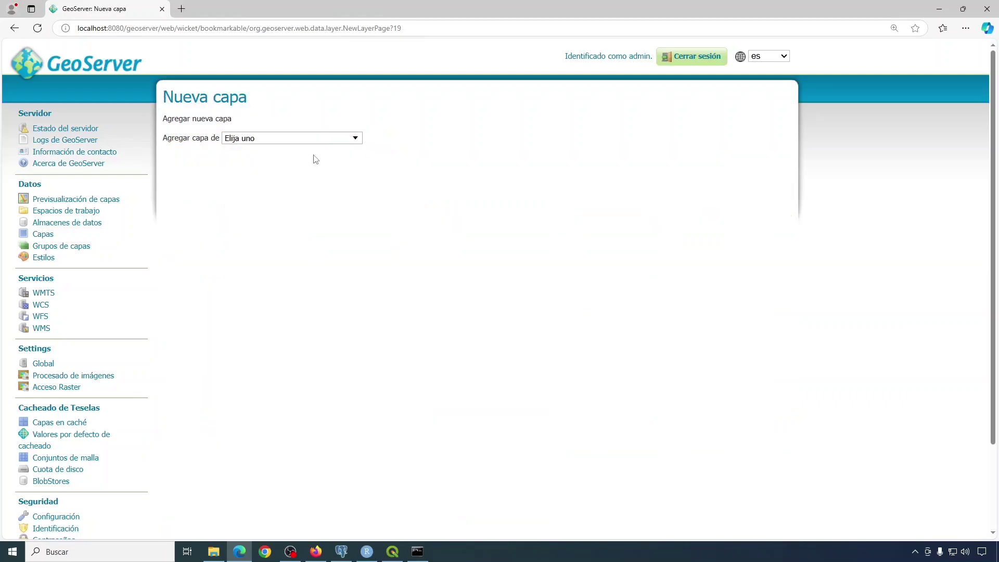
{"action": "left_click", "coordinate": [343, 143]}
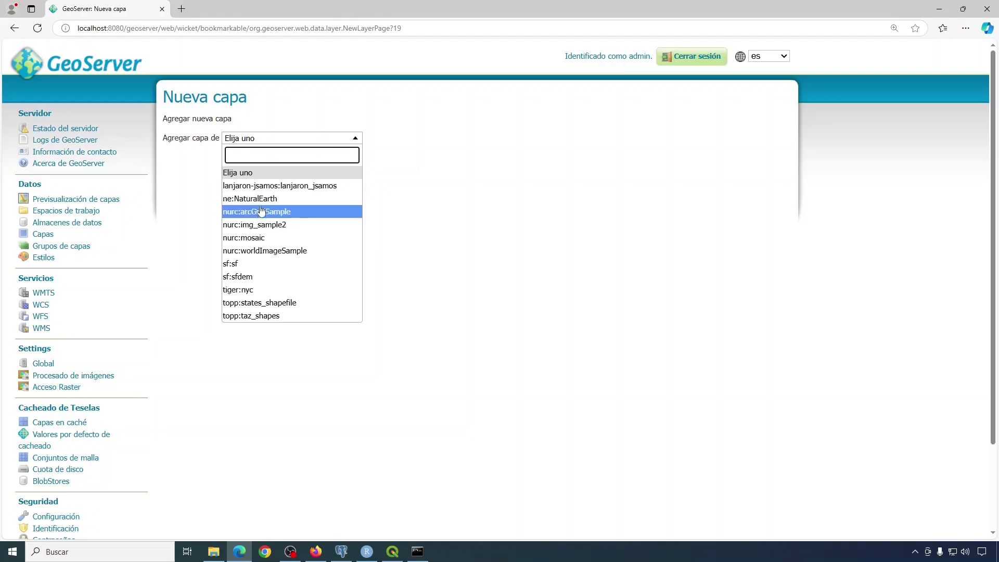
{"action": "left_click", "coordinate": [270, 189]}
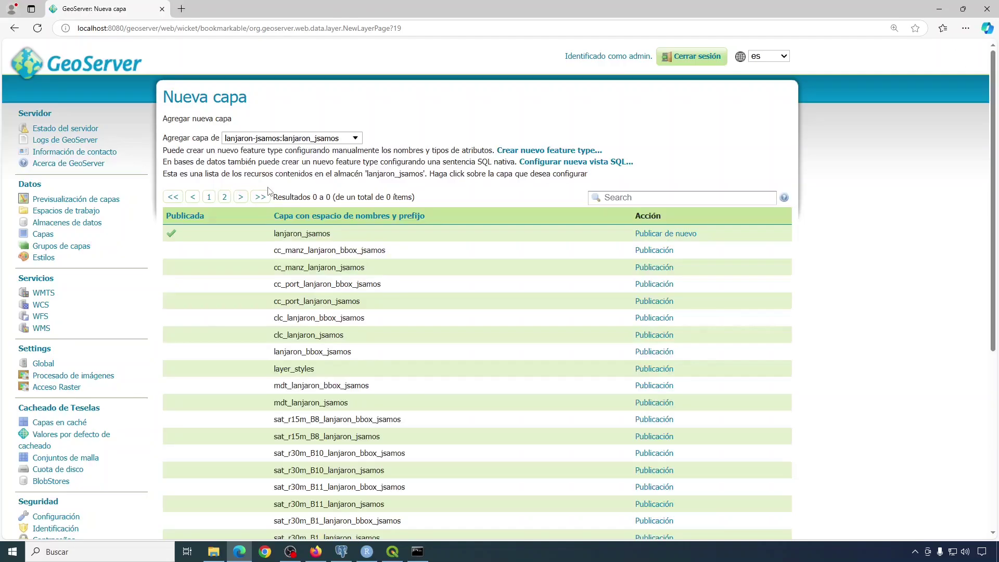
{"action": "scroll", "coordinate": [177, 186], "scroll_direction": "down", "scroll_amount": 1}
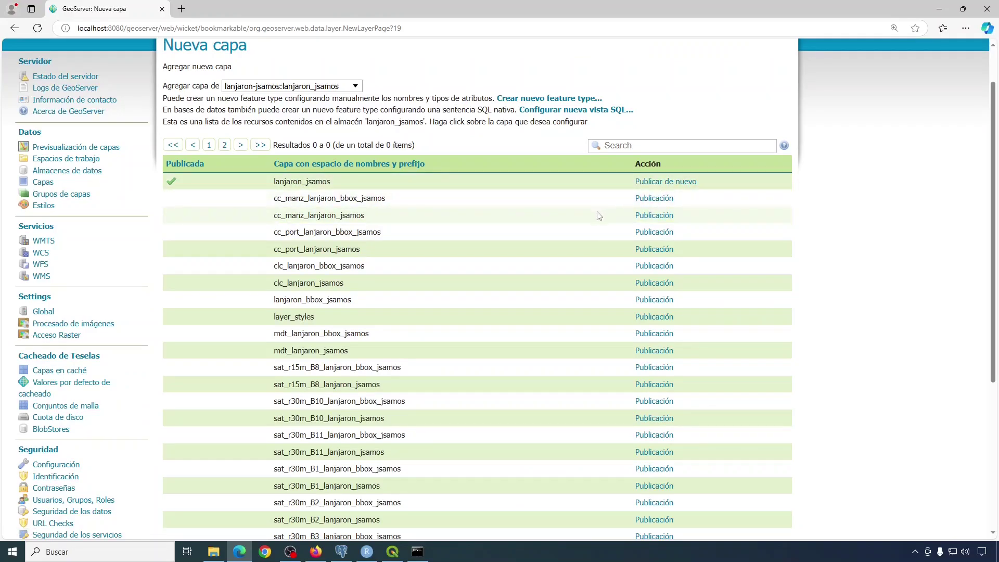
{"action": "scroll", "coordinate": [599, 216], "scroll_direction": "down", "scroll_amount": 1}
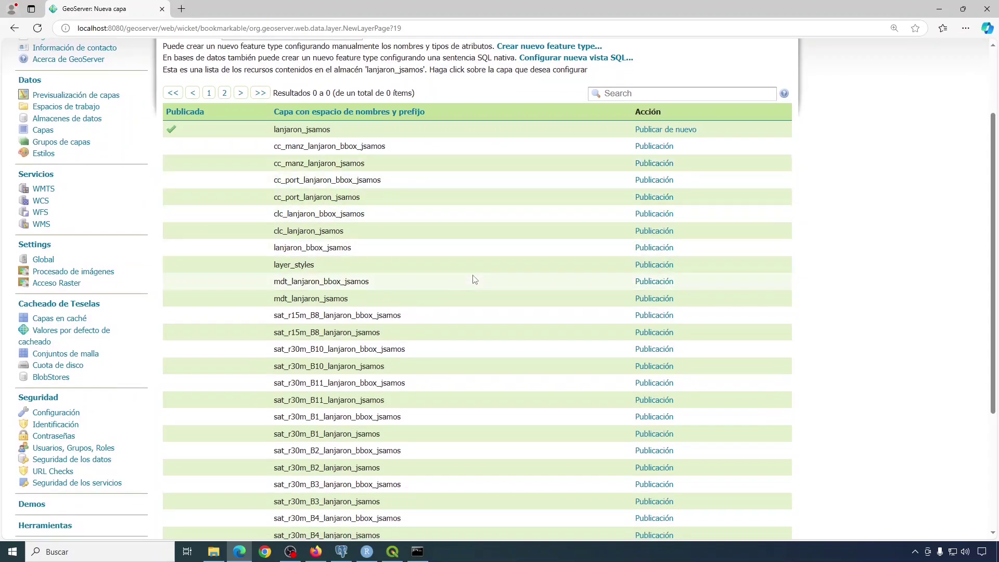
{"action": "scroll", "coordinate": [475, 279], "scroll_direction": "up", "scroll_amount": 2}
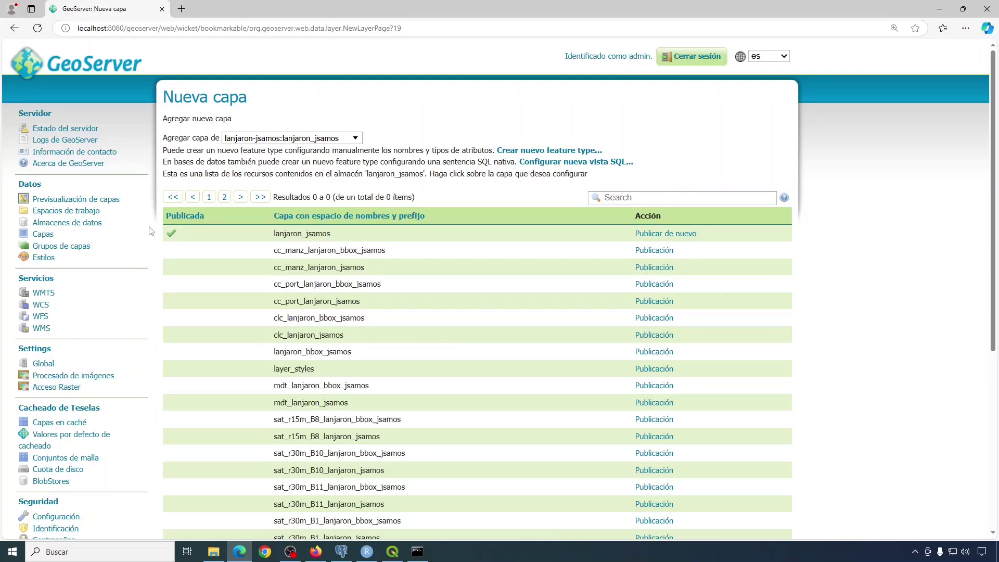
{"action": "left_click", "coordinate": [68, 223]}
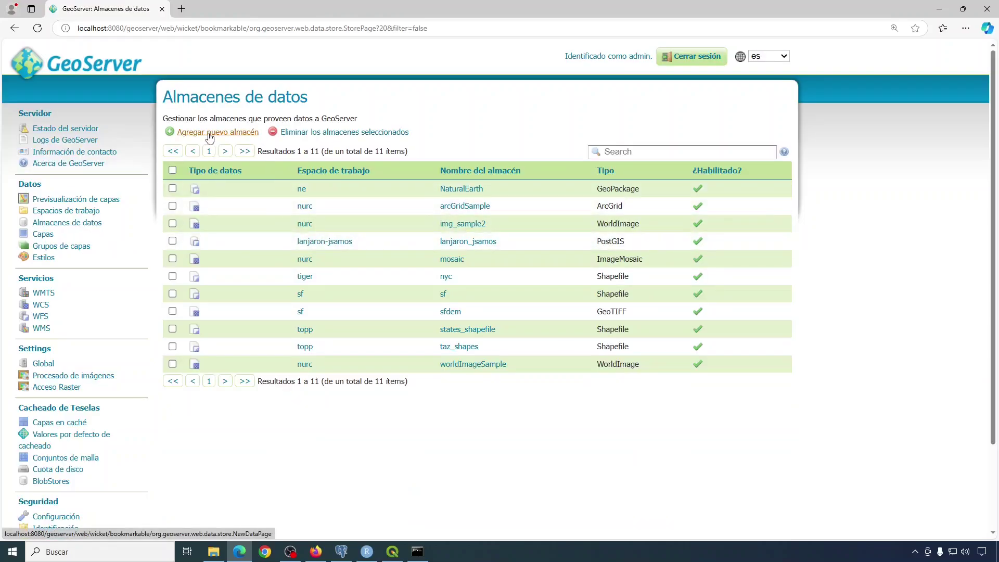
Start a new GeoTIFF store using Documents/sig/datos/Lanjaron/p03out/ort-lanjaron-bbox-jsamos.tif as its file.
{"action": "left_click", "coordinate": [210, 133]}
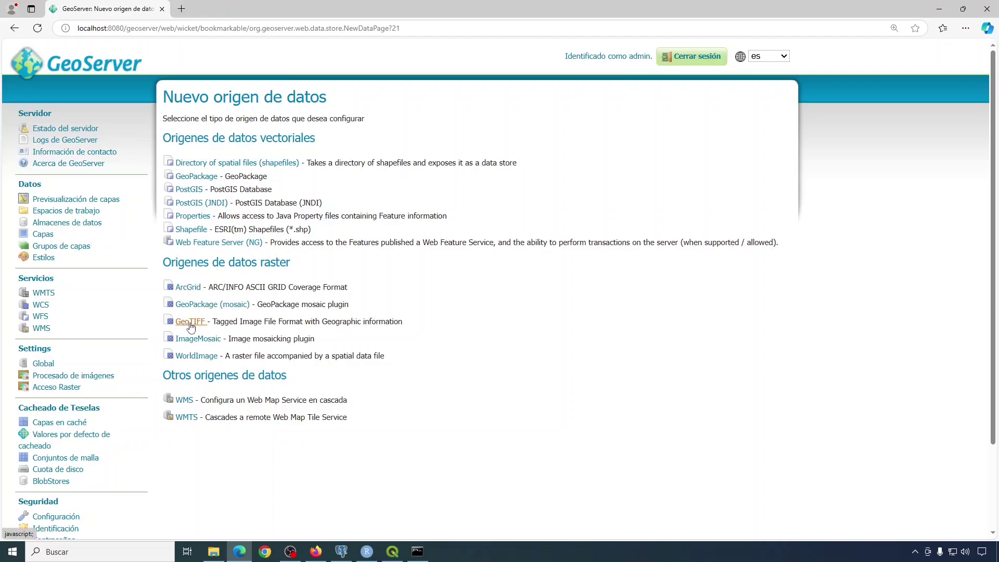
{"action": "left_click", "coordinate": [191, 327]}
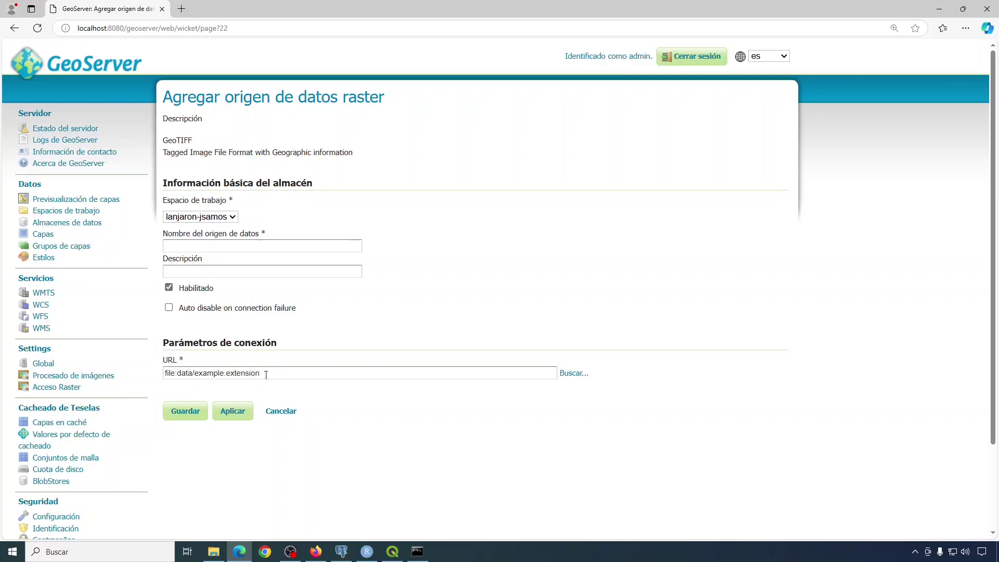
{"action": "left_click", "coordinate": [572, 374]}
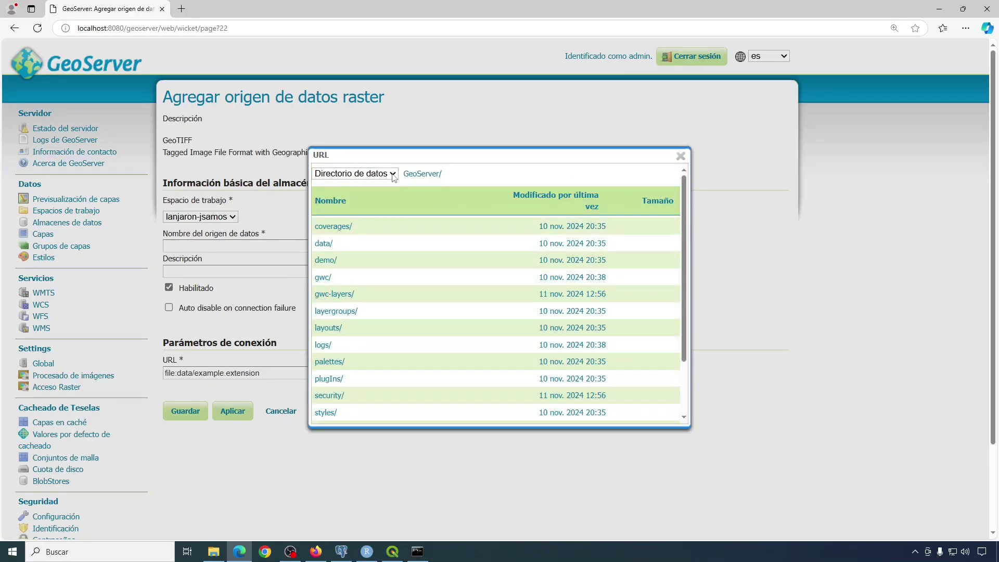
{"action": "left_click", "coordinate": [354, 173]}
{"action": "left_click", "coordinate": [343, 200]}
{"action": "left_click", "coordinate": [325, 276]}
{"action": "left_click", "coordinate": [320, 281]}
{"action": "left_click", "coordinate": [336, 311]}
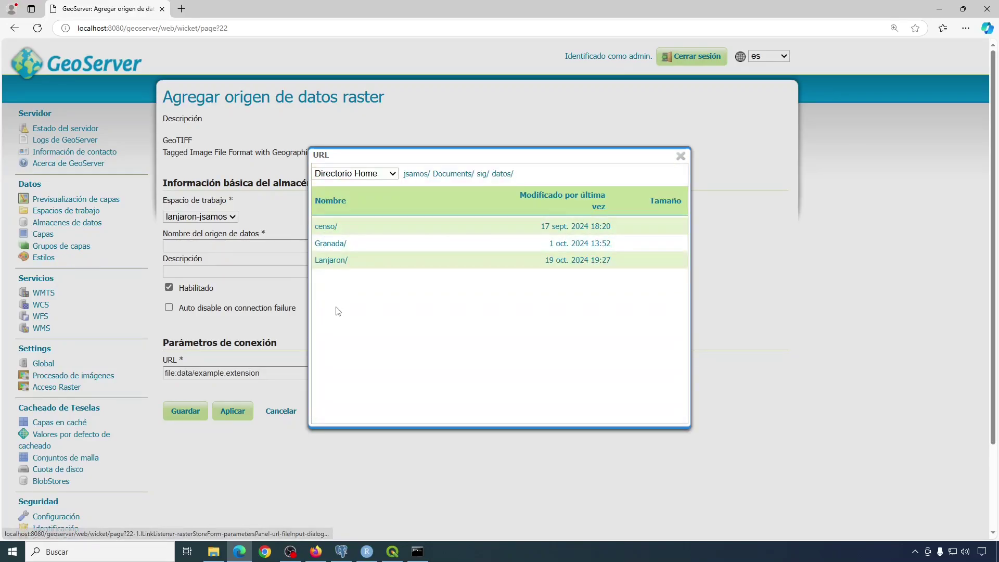
{"action": "left_click", "coordinate": [325, 260]}
{"action": "left_click", "coordinate": [329, 327]}
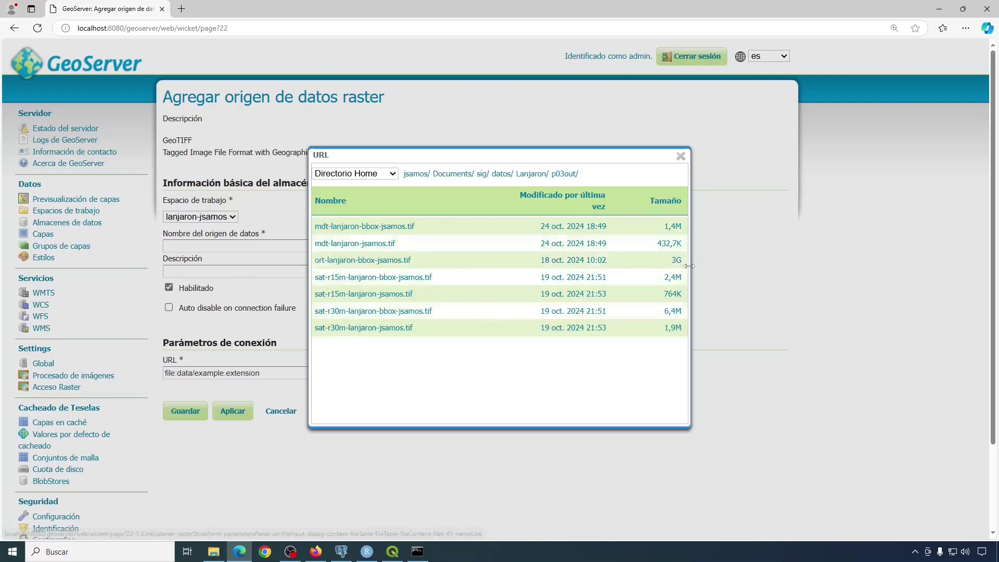
{"action": "left_click", "coordinate": [368, 260]}
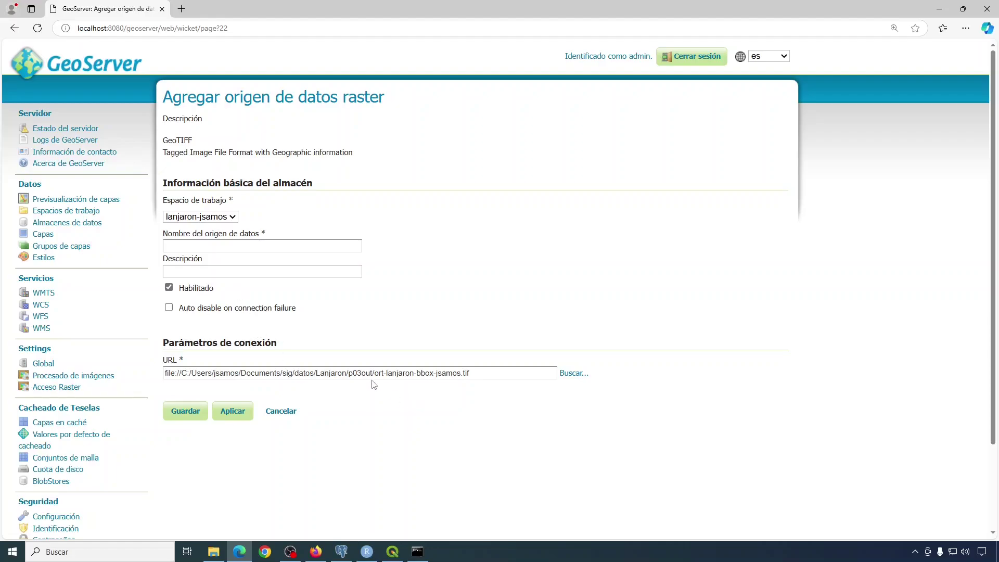
Name the store ort-lanjaron-bbox-jsamos after the file's base name and save it.
{"action": "left_click_drag", "start_coordinate": [375, 375], "coordinate": [458, 372]}
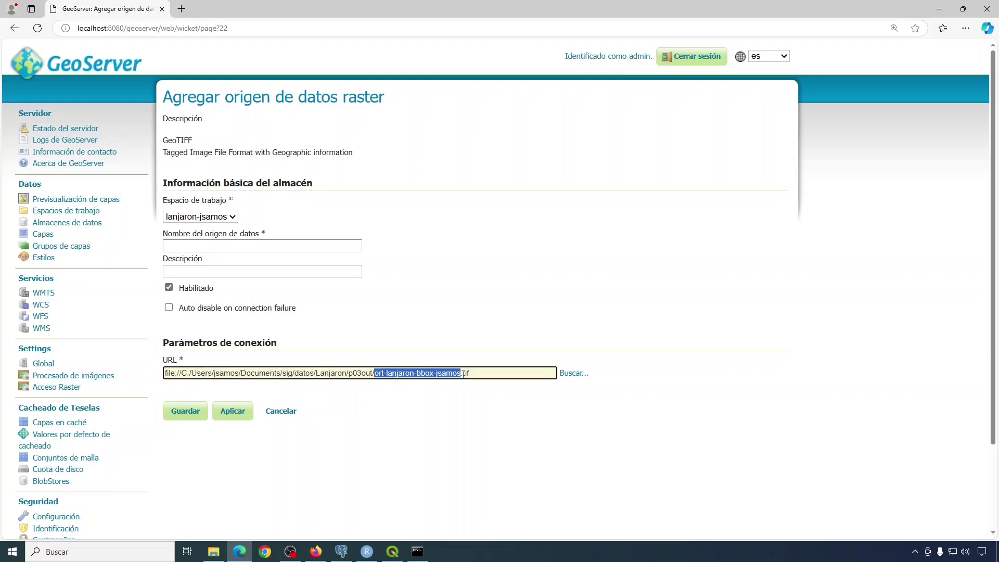
{"action": "left_click", "coordinate": [207, 248]}
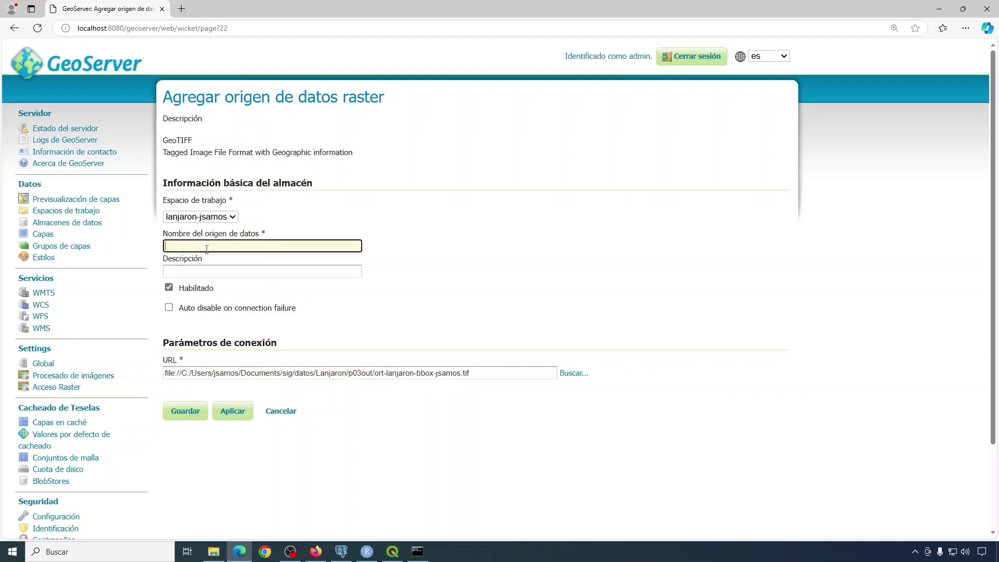
{"action": "type", "text": "ort-lanjaron-bbox-jsamos"}
{"action": "left_click", "coordinate": [482, 256]}
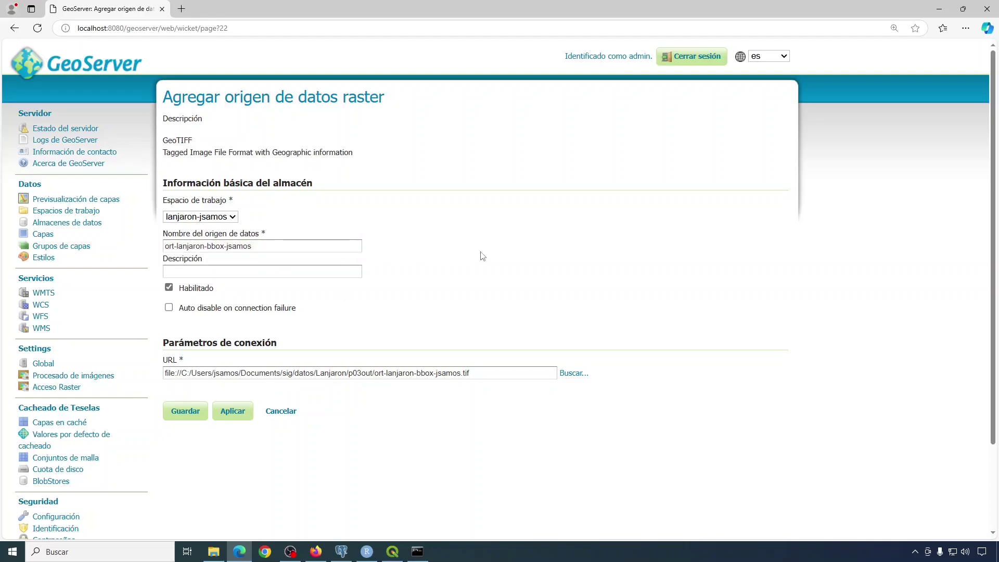
{"action": "left_click", "coordinate": [192, 416]}
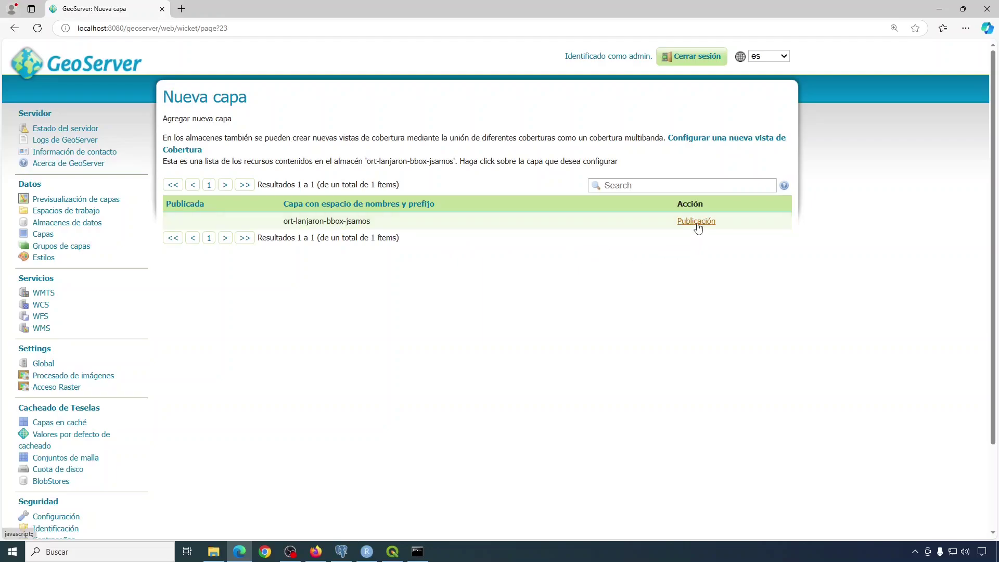
Publish the ort-lanjaron-bbox-jsamos layer, keeping its four 8-bit RGBA bands with null value 255.
{"action": "left_click", "coordinate": [697, 224]}
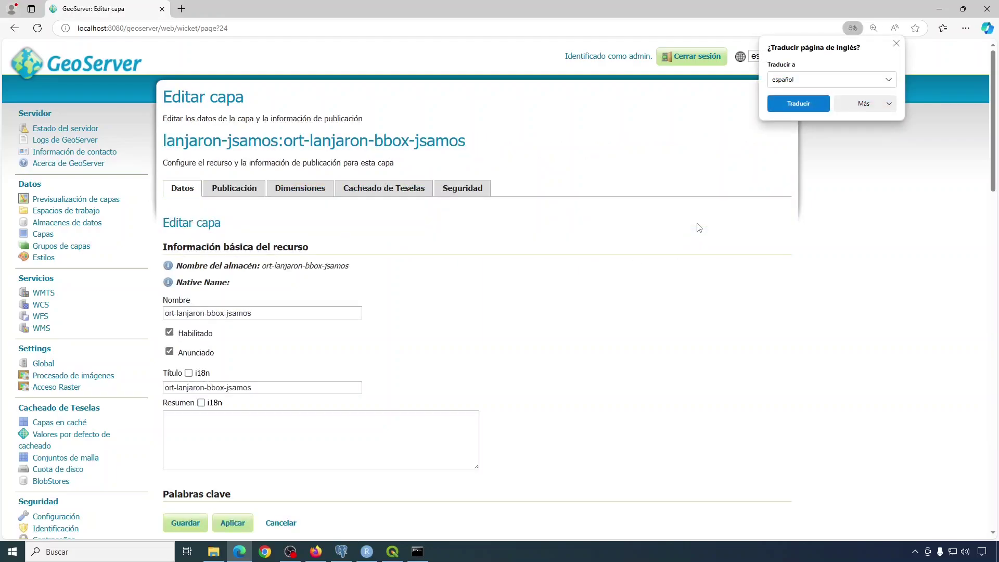
{"action": "scroll", "coordinate": [542, 311], "scroll_direction": "down", "scroll_amount": 8}
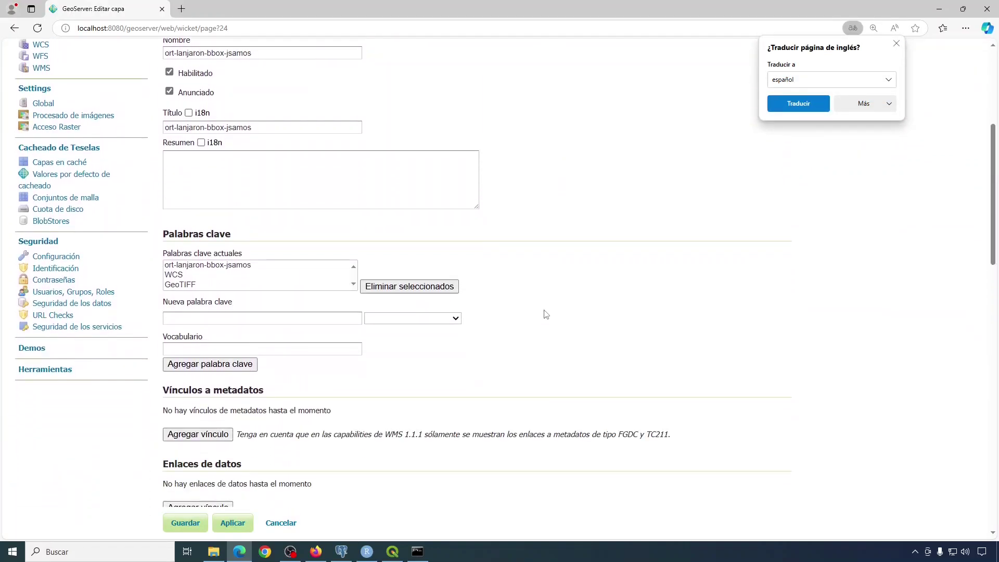
{"action": "scroll", "coordinate": [546, 314], "scroll_direction": "down", "scroll_amount": 10}
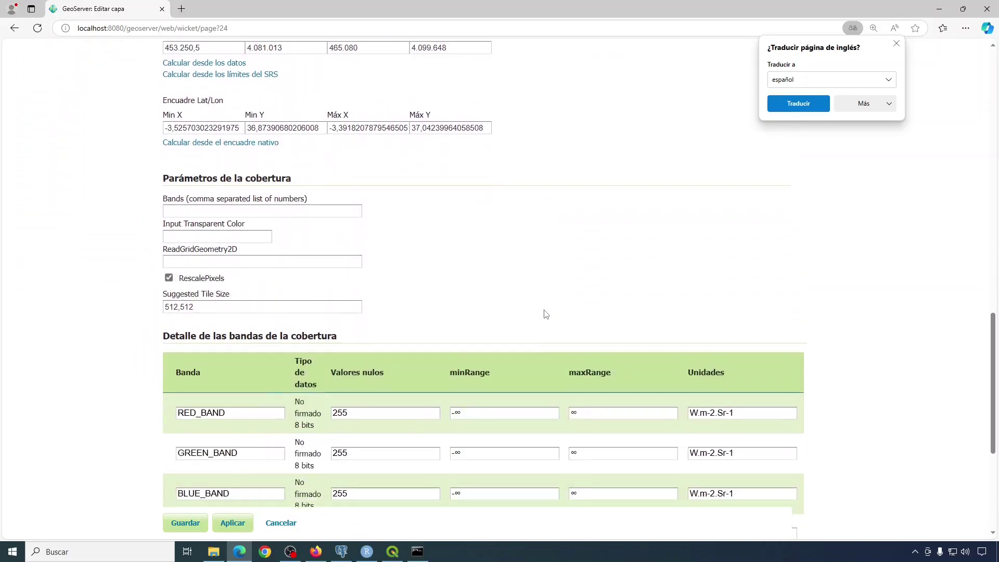
{"action": "scroll", "coordinate": [544, 311], "scroll_direction": "down", "scroll_amount": 2}
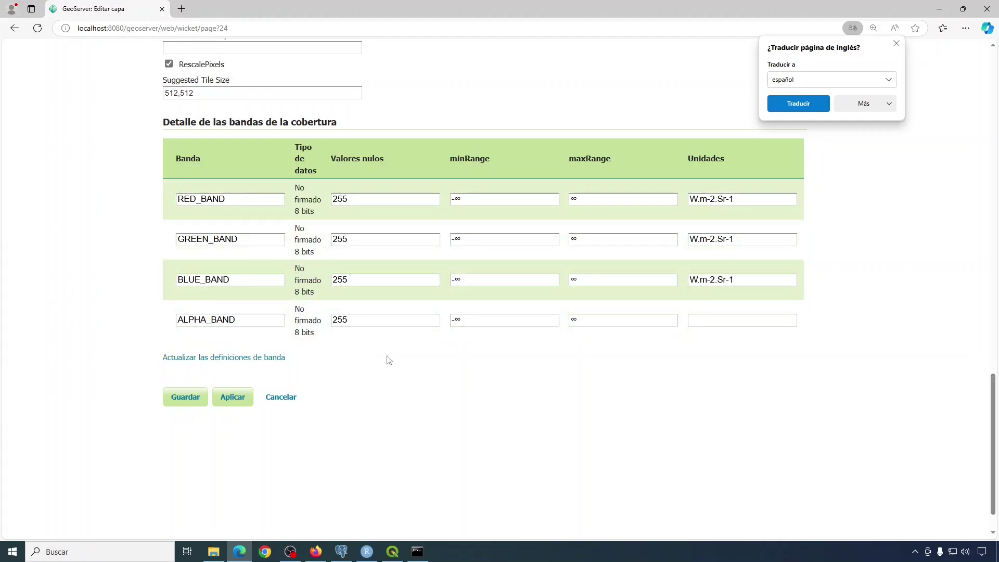
{"action": "scroll", "coordinate": [563, 411], "scroll_direction": "up", "scroll_amount": 1}
{"action": "scroll", "coordinate": [563, 411], "scroll_direction": "up", "scroll_amount": 2}
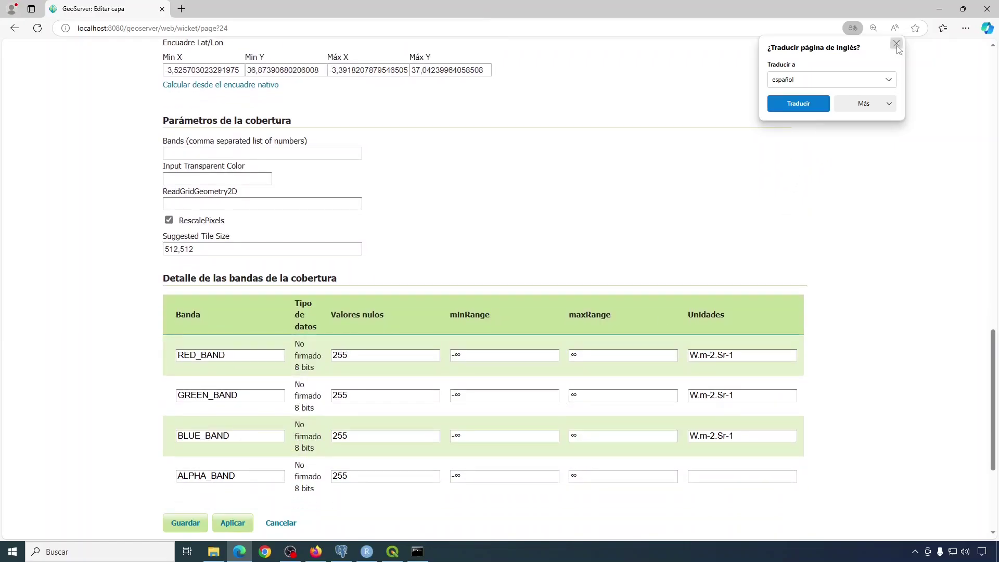
{"action": "left_click", "coordinate": [895, 43]}
{"action": "scroll", "coordinate": [528, 281], "scroll_direction": "up", "scroll_amount": 4}
{"action": "scroll", "coordinate": [525, 288], "scroll_direction": "up", "scroll_amount": 15}
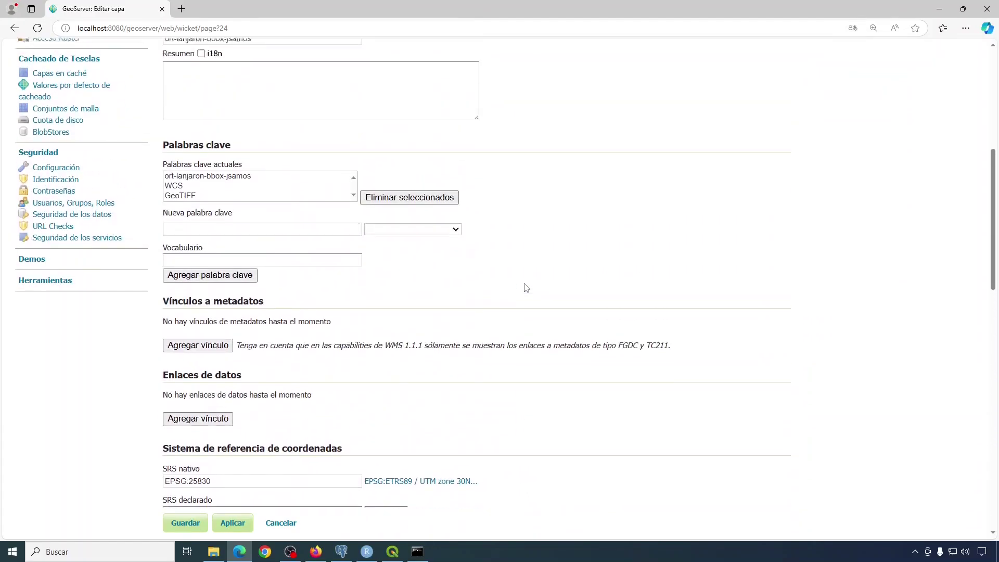
{"action": "scroll", "coordinate": [526, 288], "scroll_direction": "up", "scroll_amount": 1}
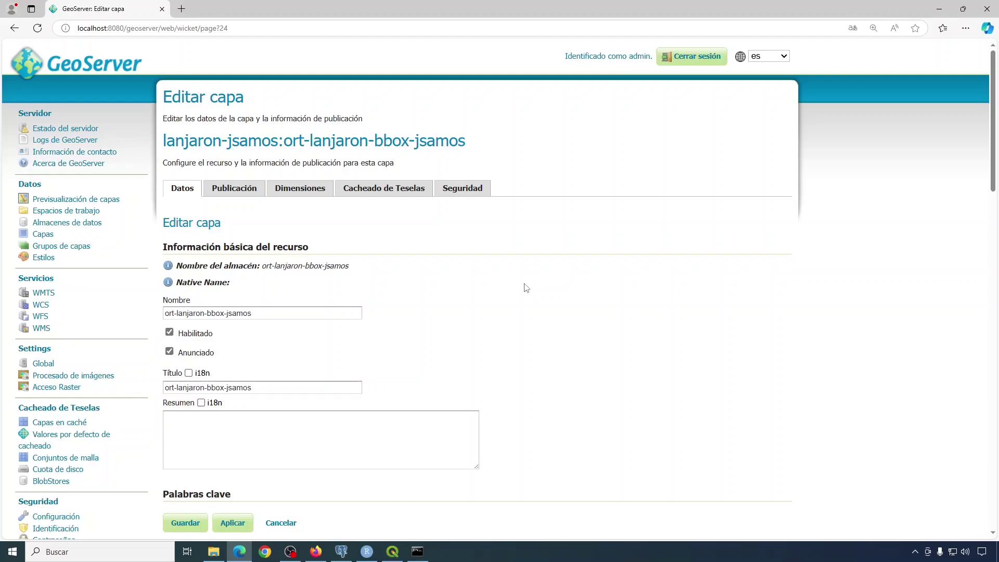
{"action": "scroll", "coordinate": [526, 288], "scroll_direction": "down", "scroll_amount": 9}
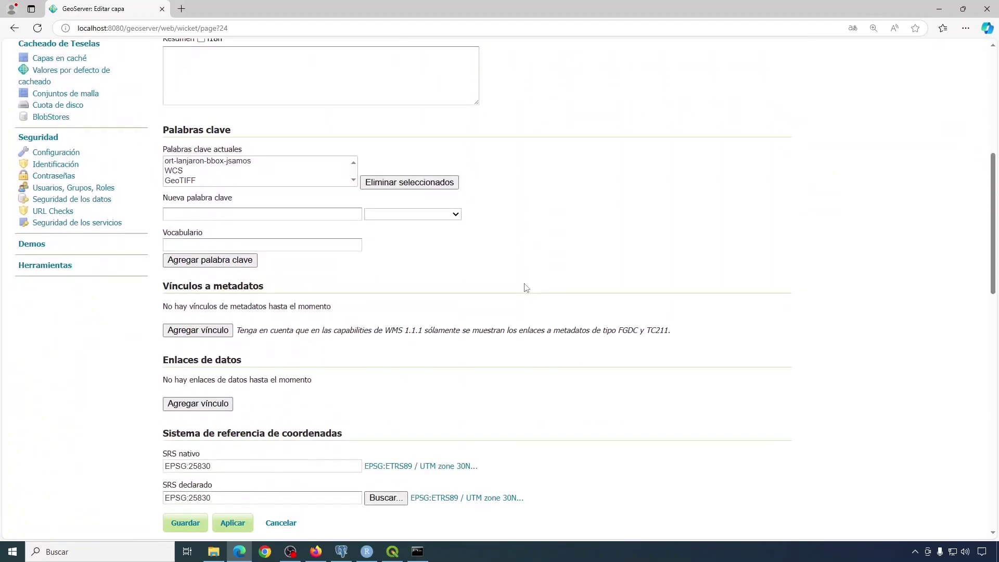
{"action": "scroll", "coordinate": [526, 287], "scroll_direction": "down", "scroll_amount": 12}
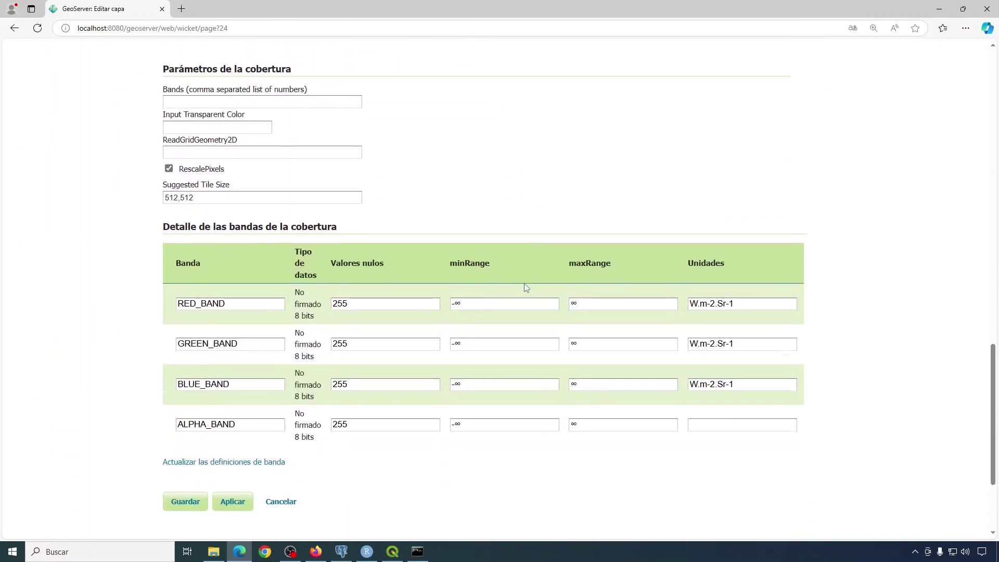
{"action": "left_click", "coordinate": [191, 404]}
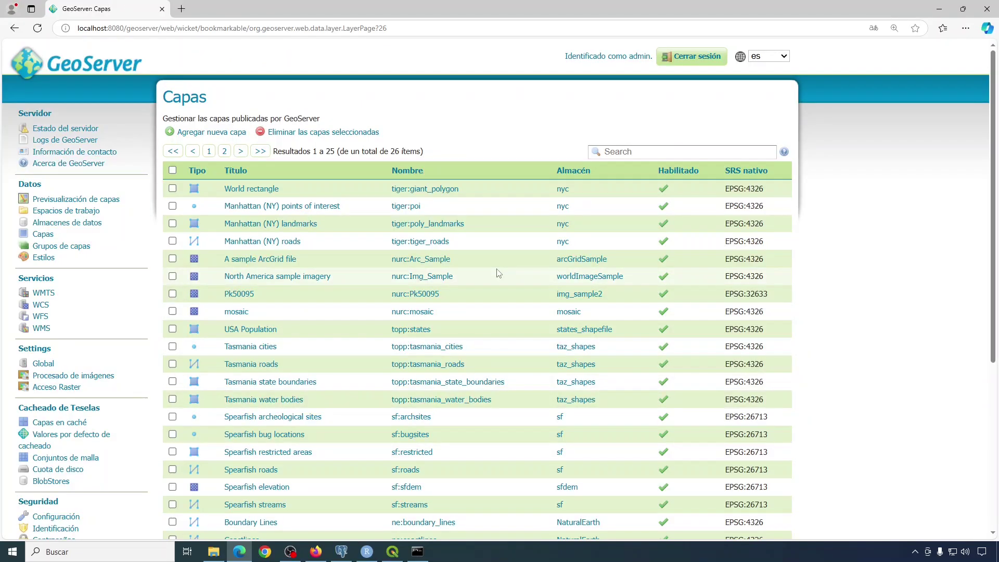
Check page 2 of the Capas list, then go to Previsualización de capas.
{"action": "scroll", "coordinate": [498, 273], "scroll_direction": "down", "scroll_amount": 3}
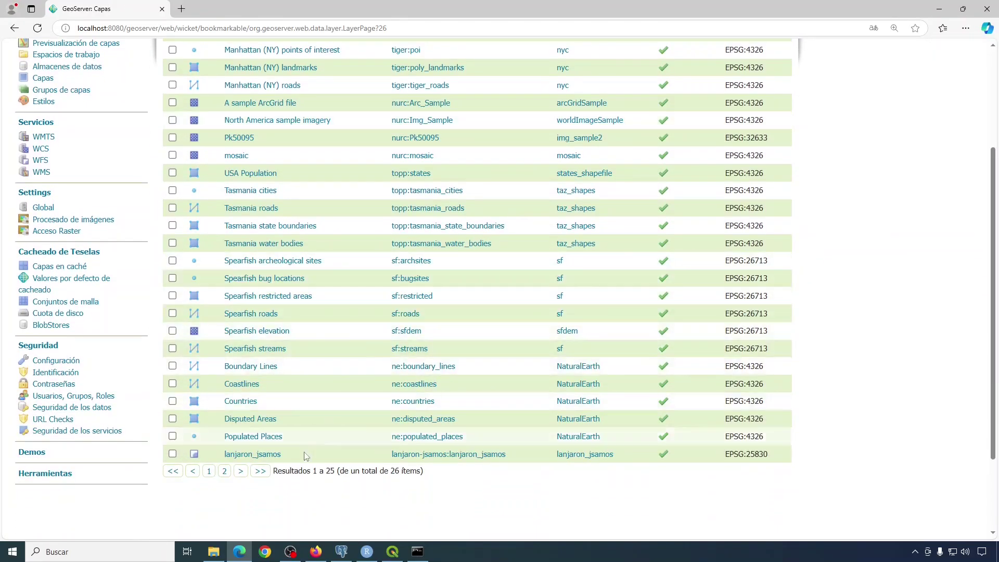
{"action": "left_click", "coordinate": [239, 473]}
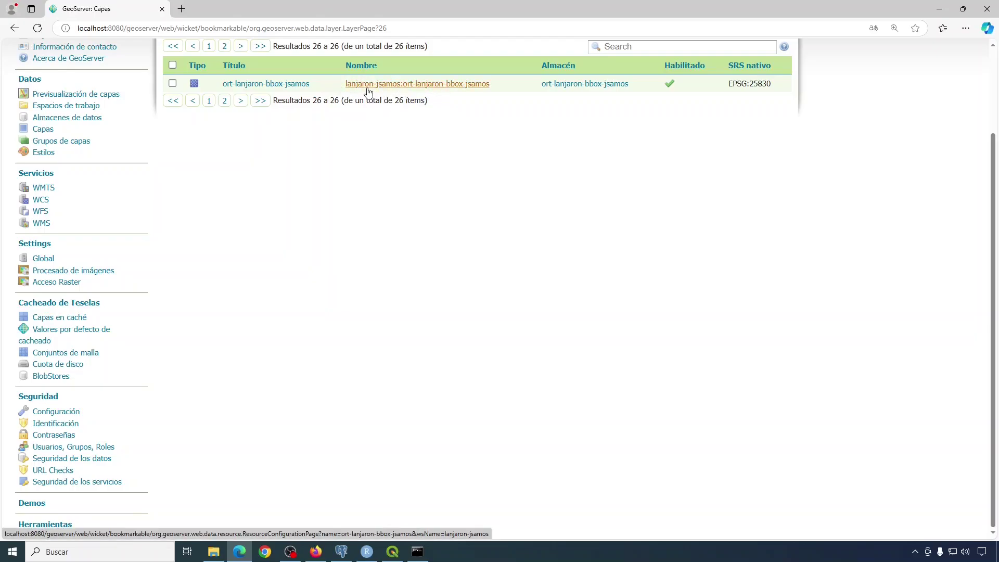
{"action": "scroll", "coordinate": [382, 158], "scroll_direction": "up", "scroll_amount": 2}
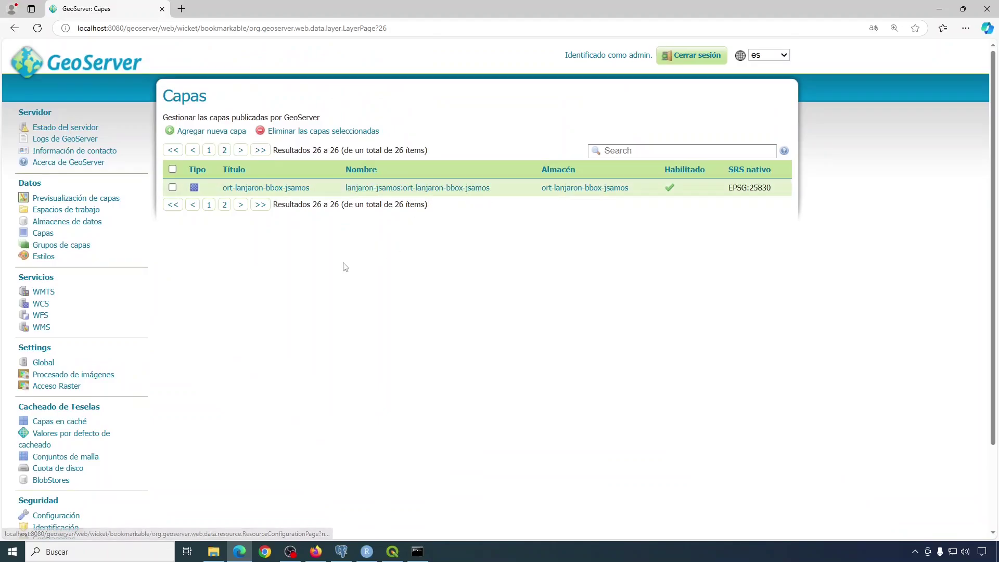
{"action": "left_click", "coordinate": [73, 200]}
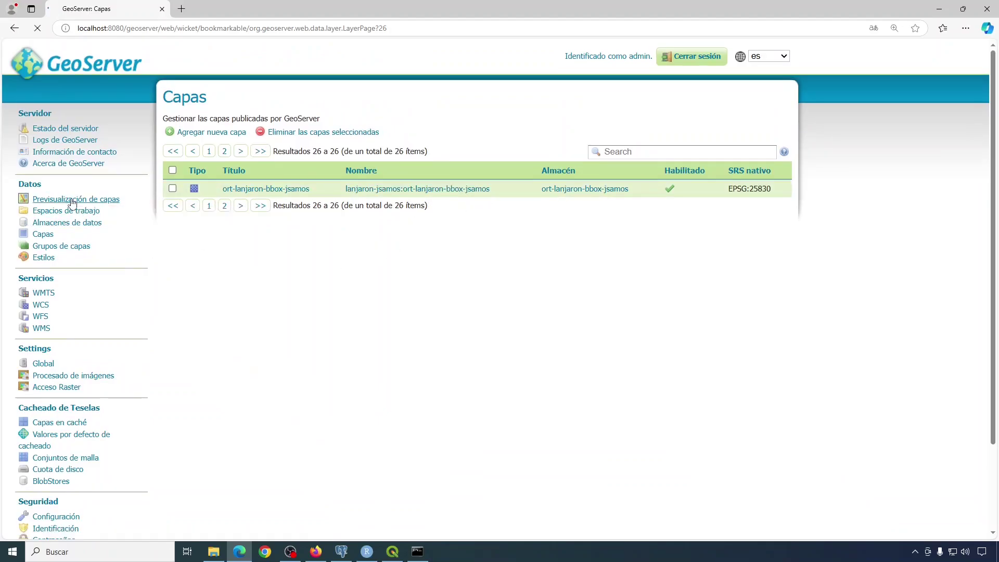
{"action": "scroll", "coordinate": [385, 234], "scroll_direction": "down", "scroll_amount": 8}
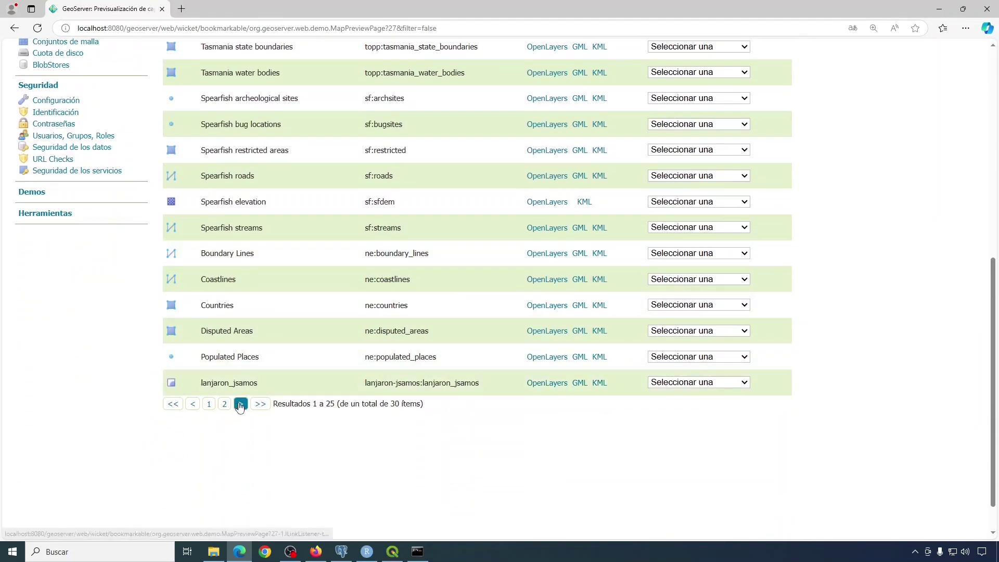
{"action": "left_click", "coordinate": [240, 404]}
{"action": "scroll", "coordinate": [337, 357], "scroll_direction": "up", "scroll_amount": 2}
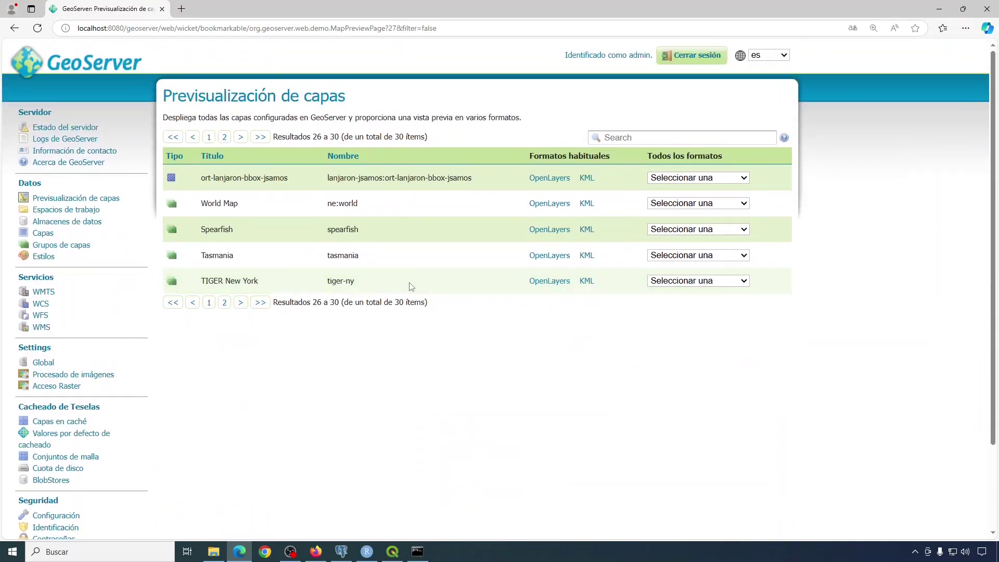
{"action": "left_click", "coordinate": [552, 178]}
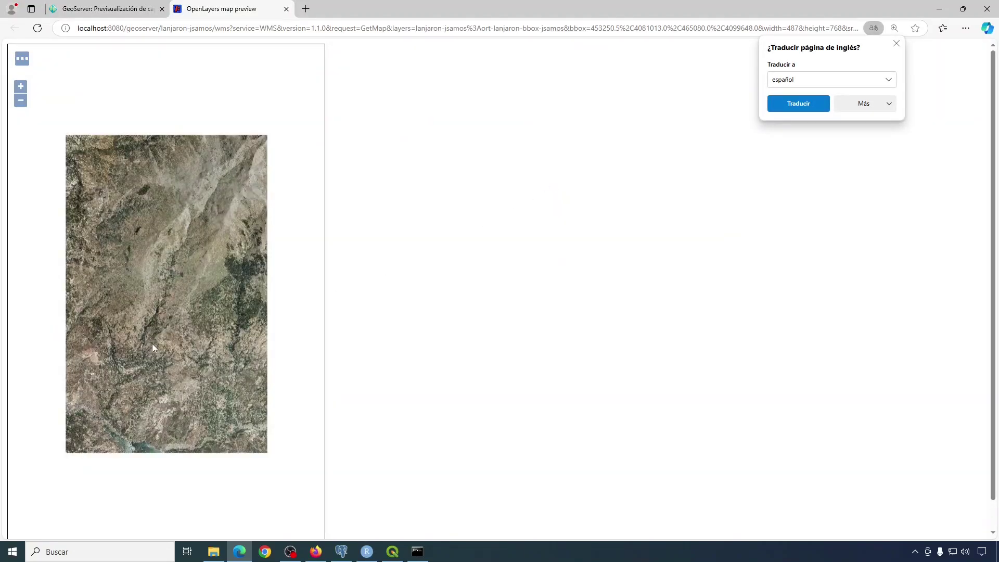
{"action": "scroll", "coordinate": [152, 344], "scroll_direction": "up", "scroll_amount": 1}
{"action": "scroll", "coordinate": [140, 382], "scroll_direction": "up", "scroll_amount": 1}
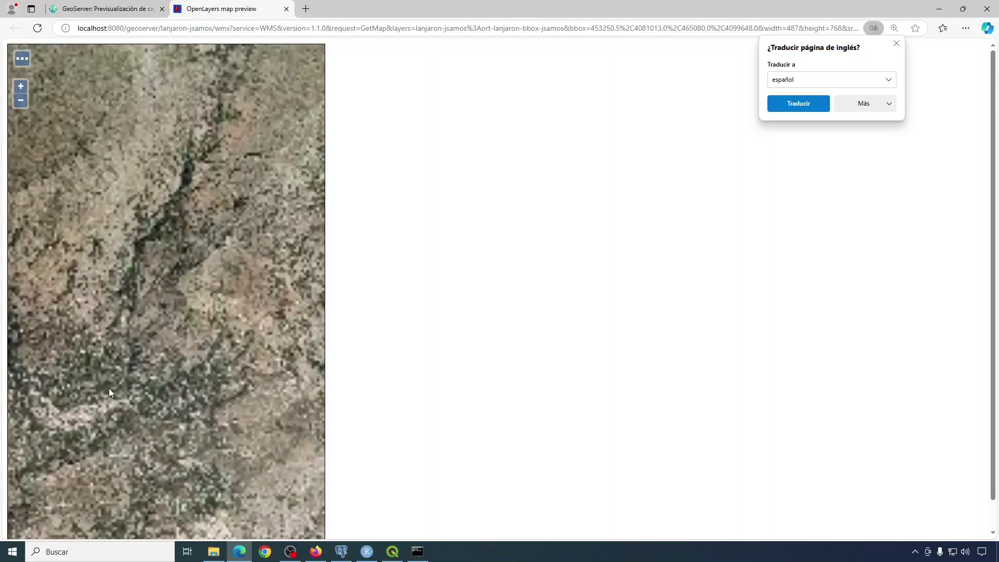
{"action": "left_click_drag", "start_coordinate": [108, 388], "coordinate": [189, 369]}
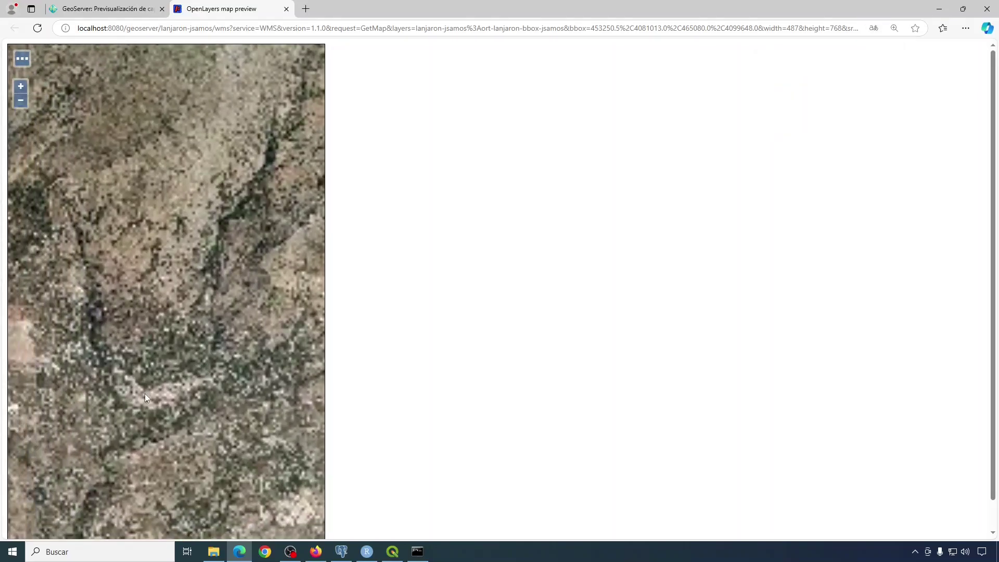
{"action": "scroll", "coordinate": [145, 394], "scroll_direction": "up", "scroll_amount": 1}
{"action": "scroll", "coordinate": [145, 394], "scroll_direction": "up", "scroll_amount": 1}
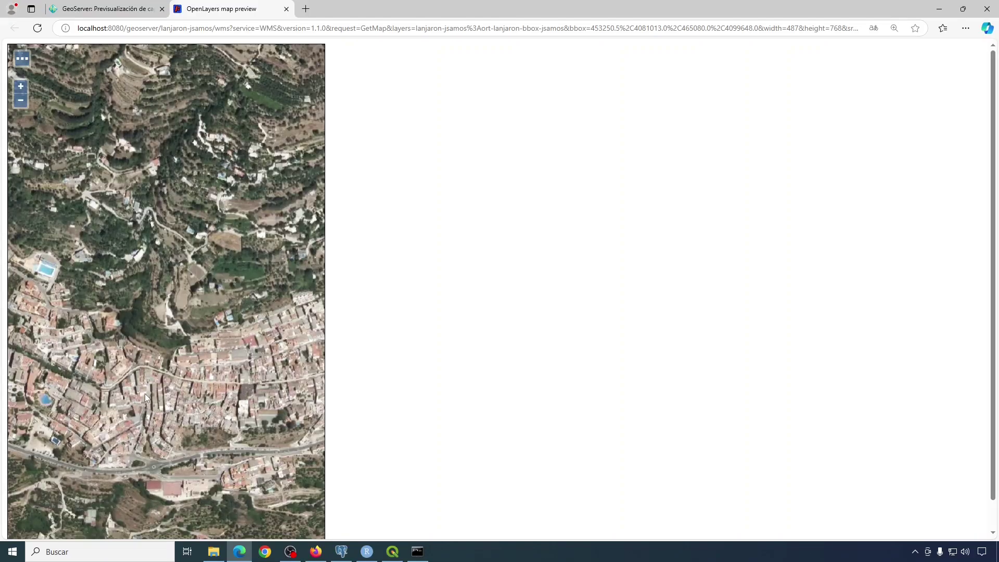
{"action": "left_click_drag", "start_coordinate": [77, 317], "coordinate": [138, 324]}
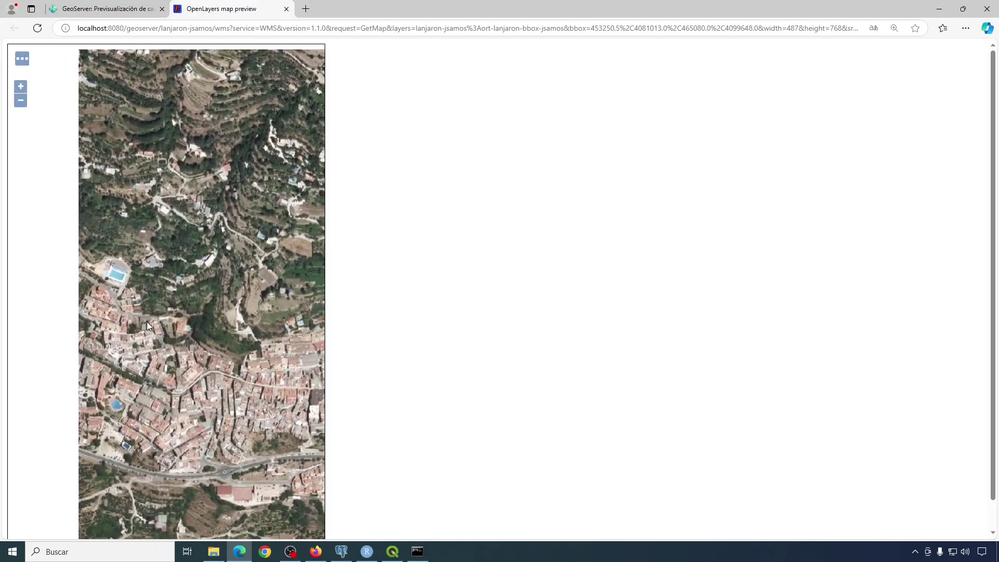
{"action": "scroll", "coordinate": [147, 321], "scroll_direction": "up", "scroll_amount": 1}
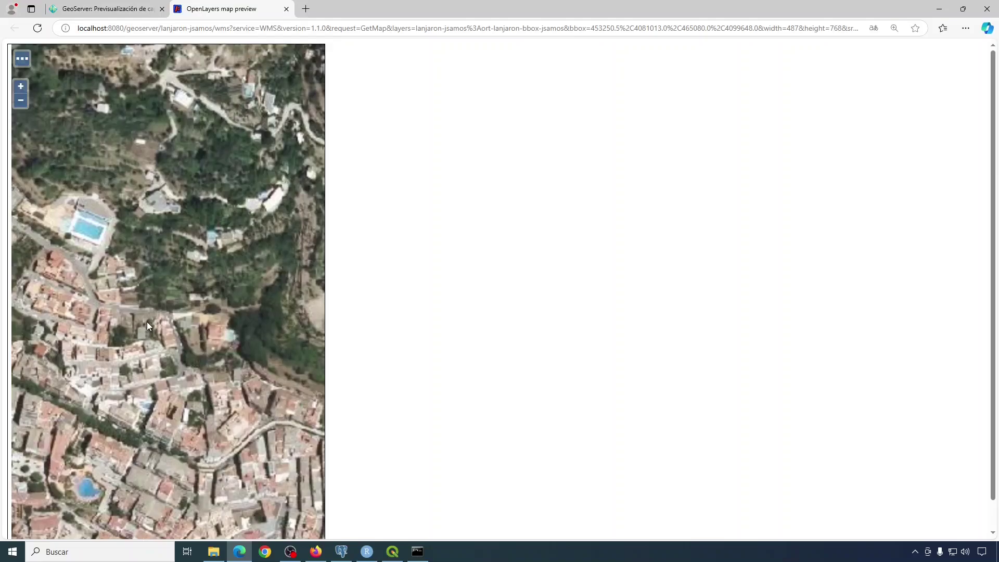
{"action": "scroll", "coordinate": [147, 321], "scroll_direction": "up", "scroll_amount": 1}
{"action": "scroll", "coordinate": [160, 355], "scroll_direction": "up", "scroll_amount": 1}
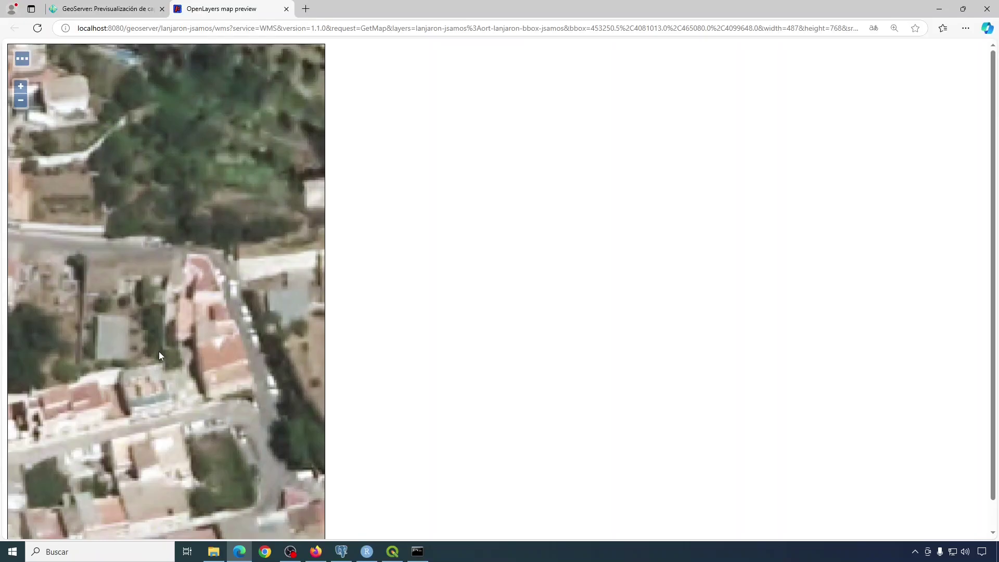
{"action": "left_click", "coordinate": [286, 9]}
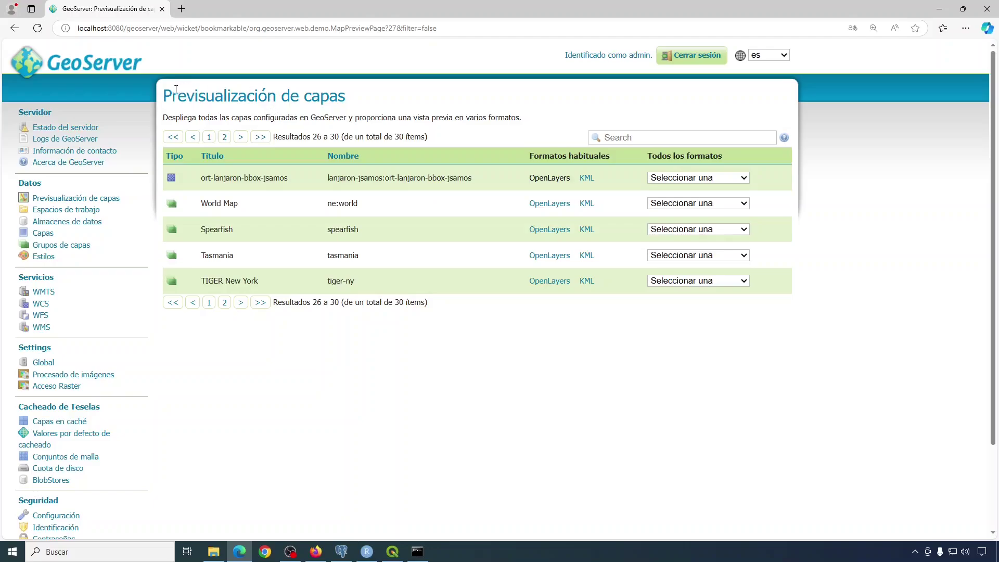
Go to Almacenes de datos to see all 12 stores.
{"action": "left_click", "coordinate": [66, 222]}
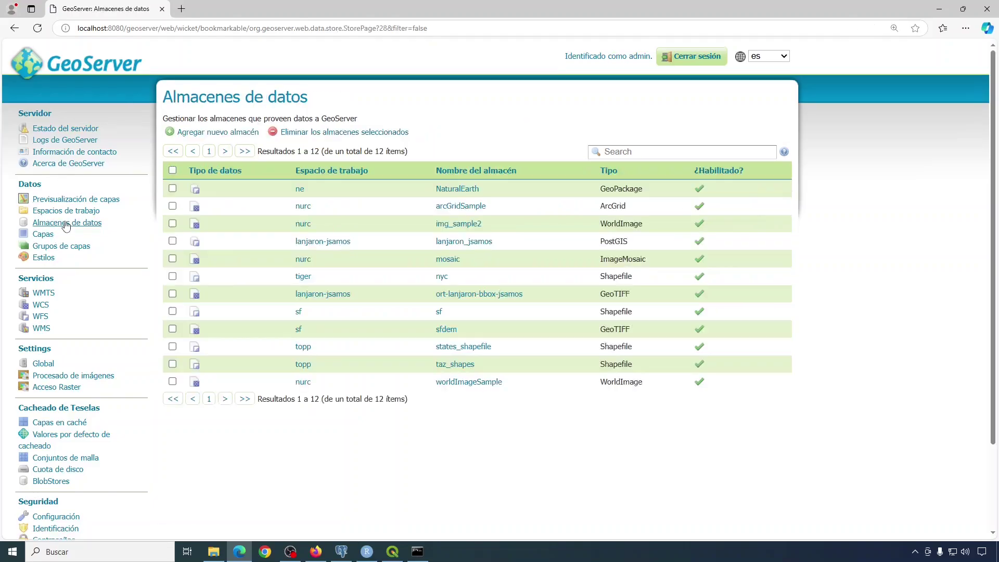
Start a new GeoTIFF store using sat-r30m-lanjaron-bbox-jsamos.tif from the p03out folder.
{"action": "left_click", "coordinate": [208, 133]}
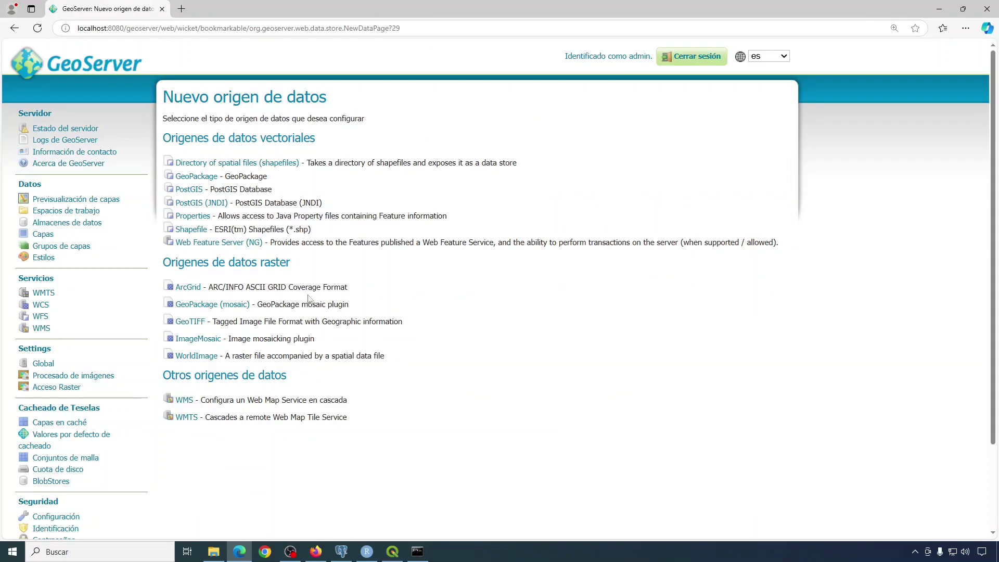
{"action": "left_click", "coordinate": [191, 323]}
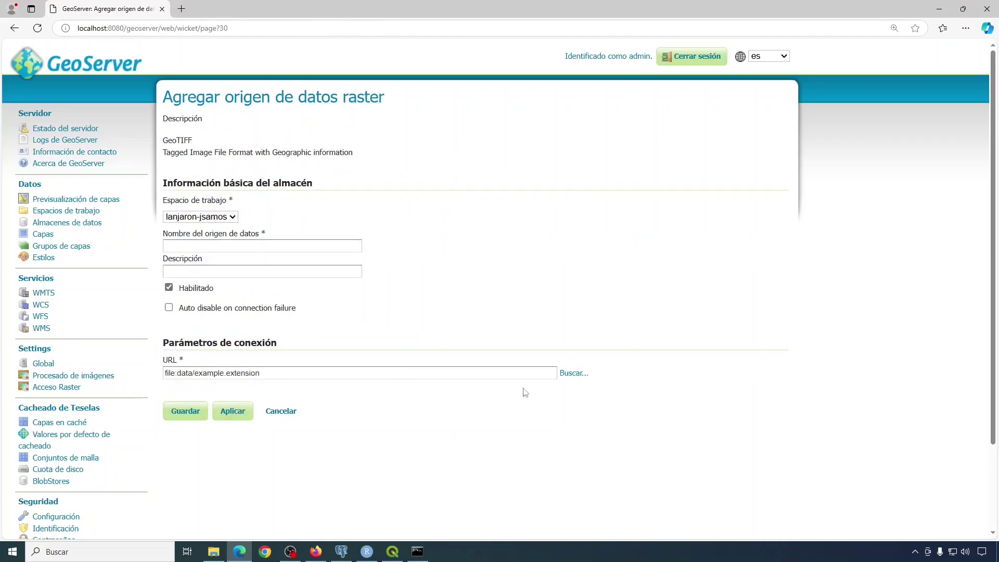
{"action": "left_click", "coordinate": [575, 374]}
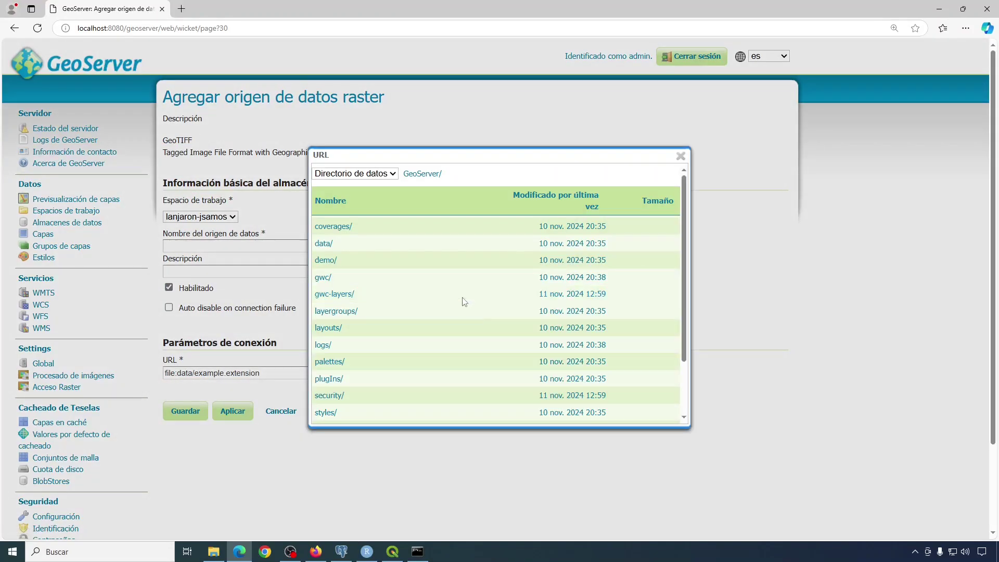
{"action": "left_click", "coordinate": [355, 173]}
{"action": "left_click", "coordinate": [344, 202]}
{"action": "left_click", "coordinate": [333, 361]}
{"action": "left_click", "coordinate": [328, 286]}
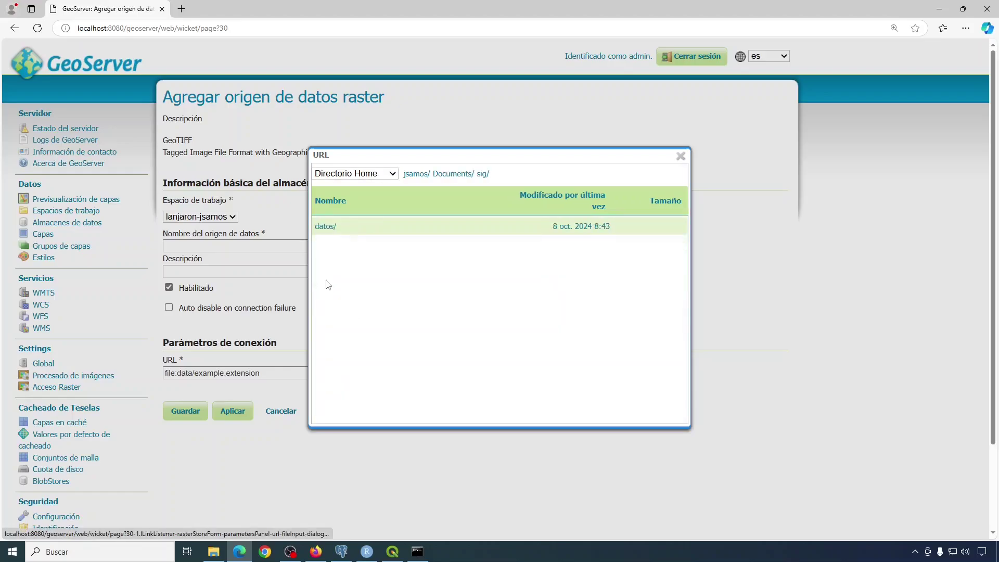
{"action": "left_click", "coordinate": [325, 226]}
{"action": "left_click", "coordinate": [329, 243]}
{"action": "left_click", "coordinate": [333, 311]}
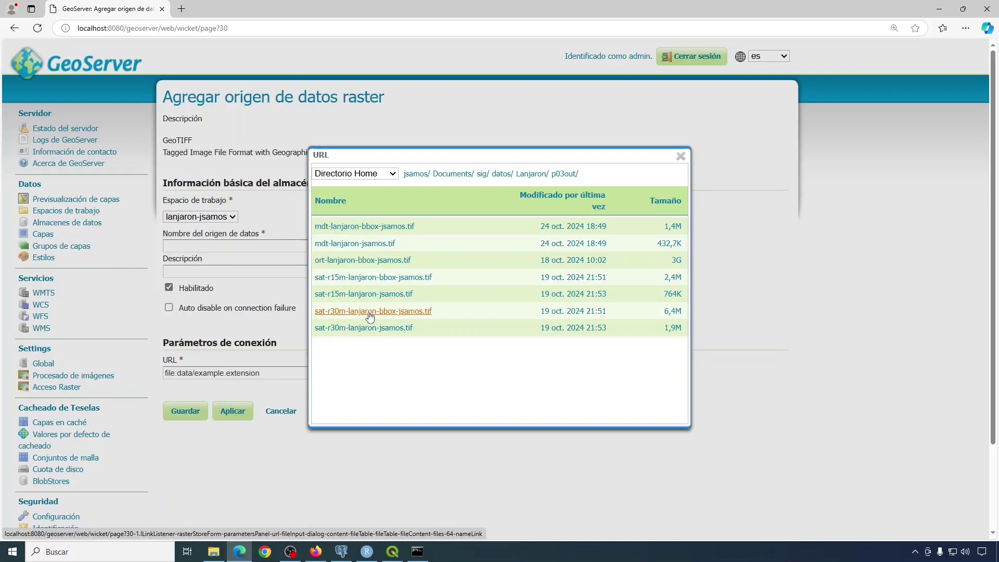
{"action": "left_click", "coordinate": [370, 311]}
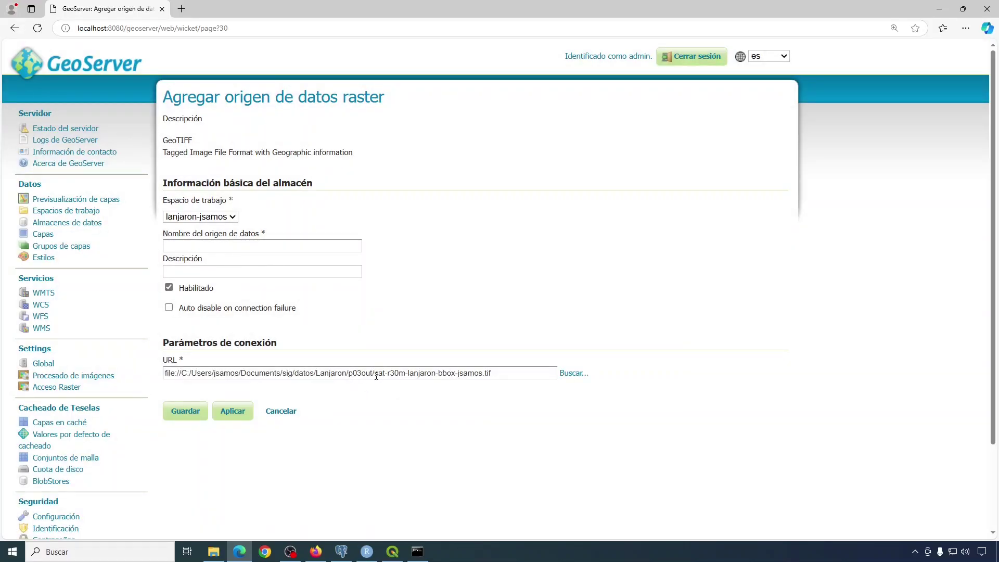
Name the store sat-r30m-lanjaron-bbox-jsamos after the file's base name and save it.
{"action": "left_click_drag", "start_coordinate": [376, 376], "coordinate": [483, 376]}
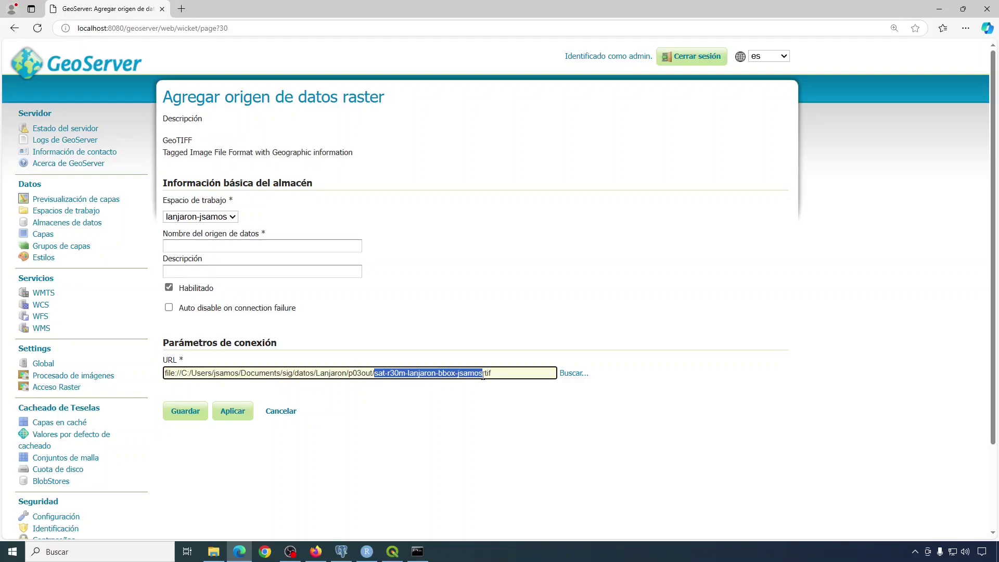
{"action": "right_click", "coordinate": [470, 372]}
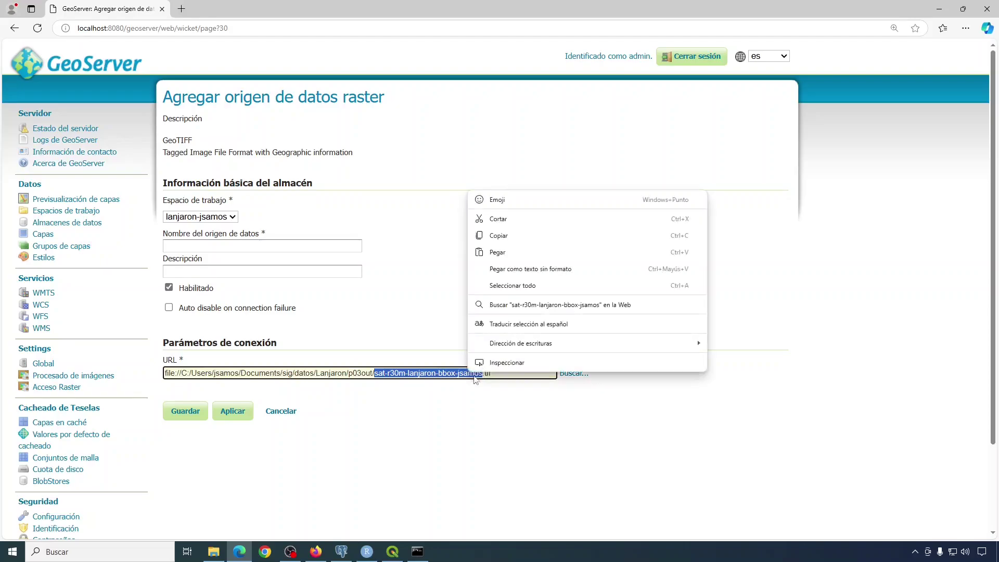
{"action": "left_click", "coordinate": [496, 238]}
{"action": "left_click", "coordinate": [237, 246]}
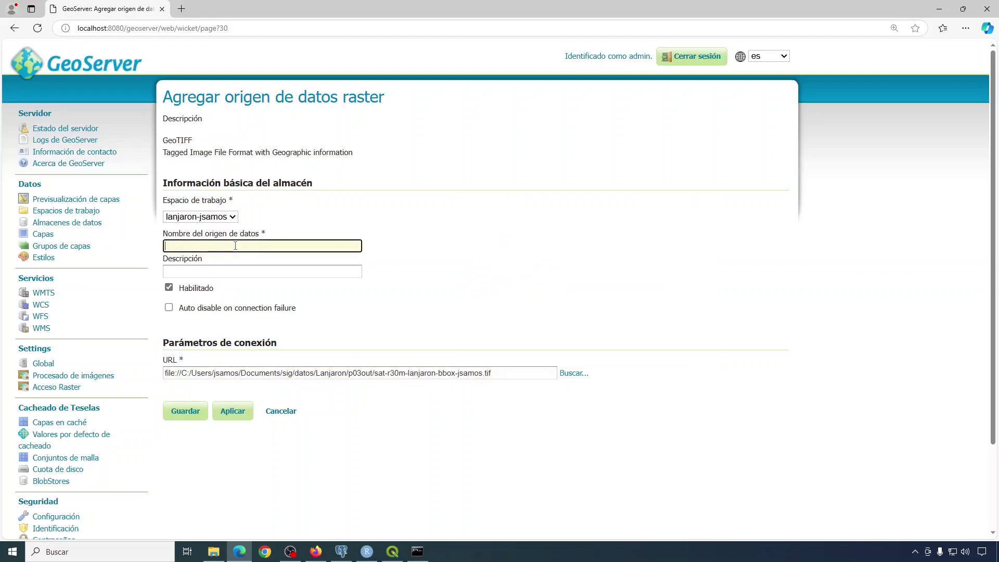
{"action": "key", "text": "ctrl+v"}
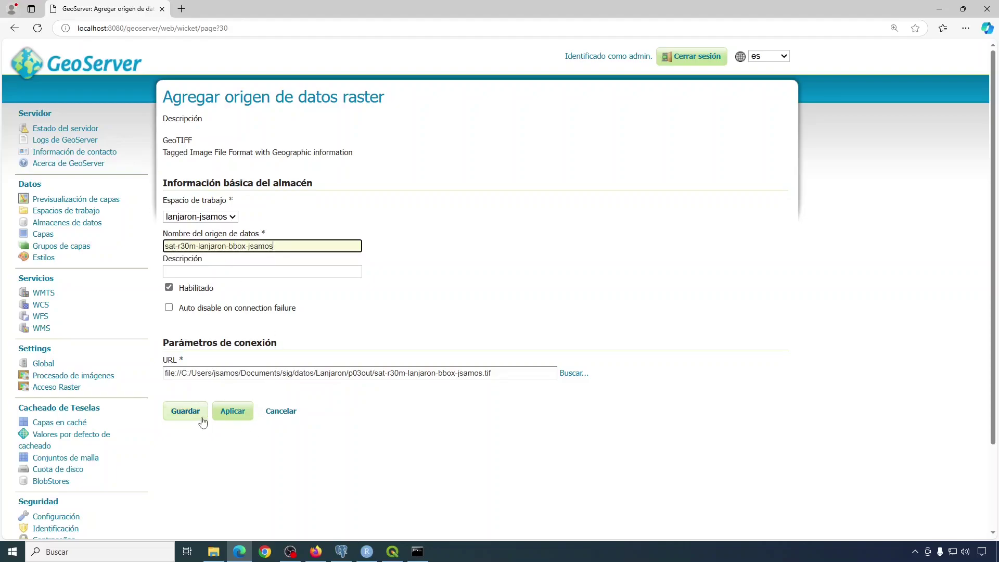
{"action": "left_click", "coordinate": [185, 411]}
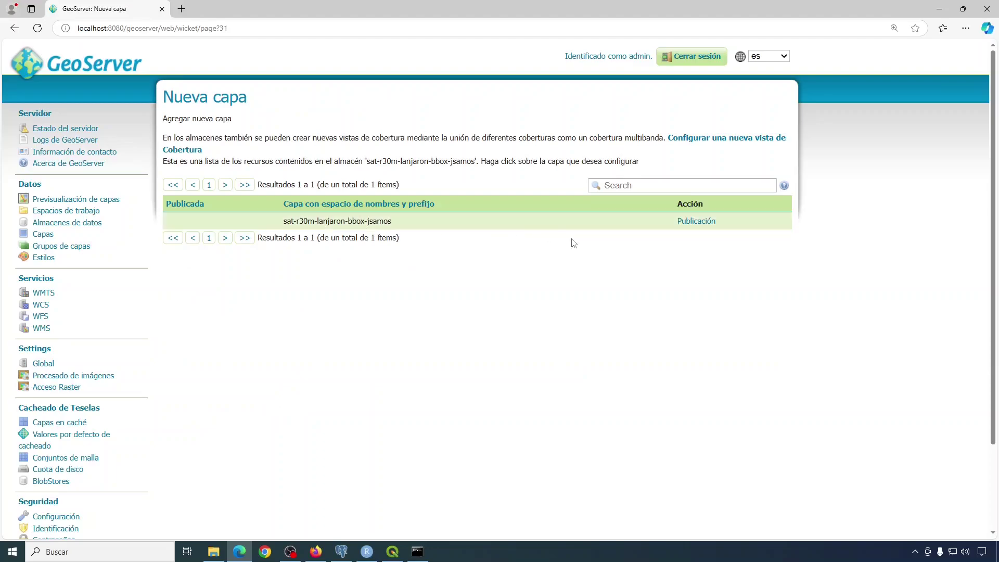
Open a new coverage view form for the sat-r30m-lanjaron-bbox-jsamos store's bands @0 to @7.
{"action": "left_click", "coordinate": [685, 229]}
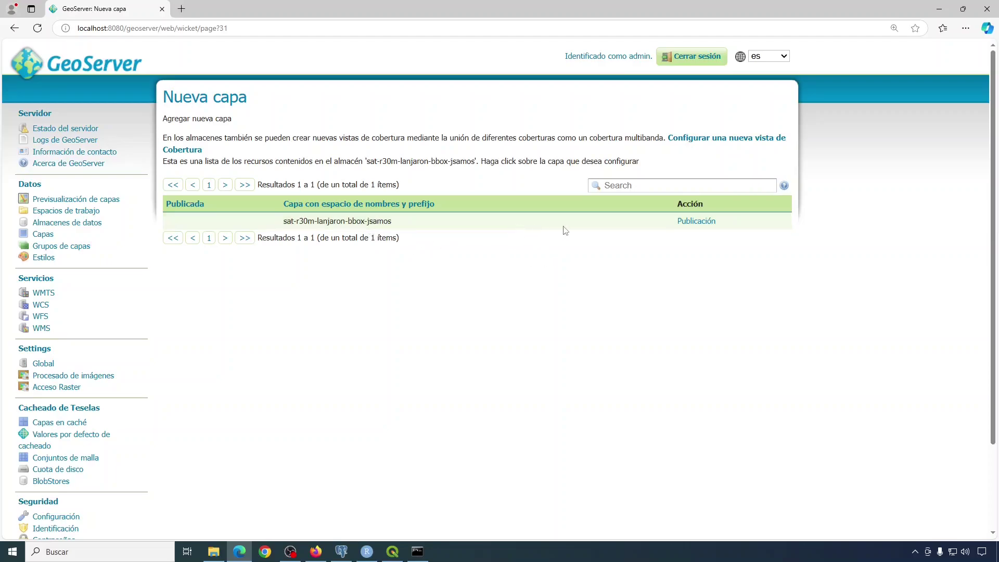
{"action": "left_click", "coordinate": [718, 143]}
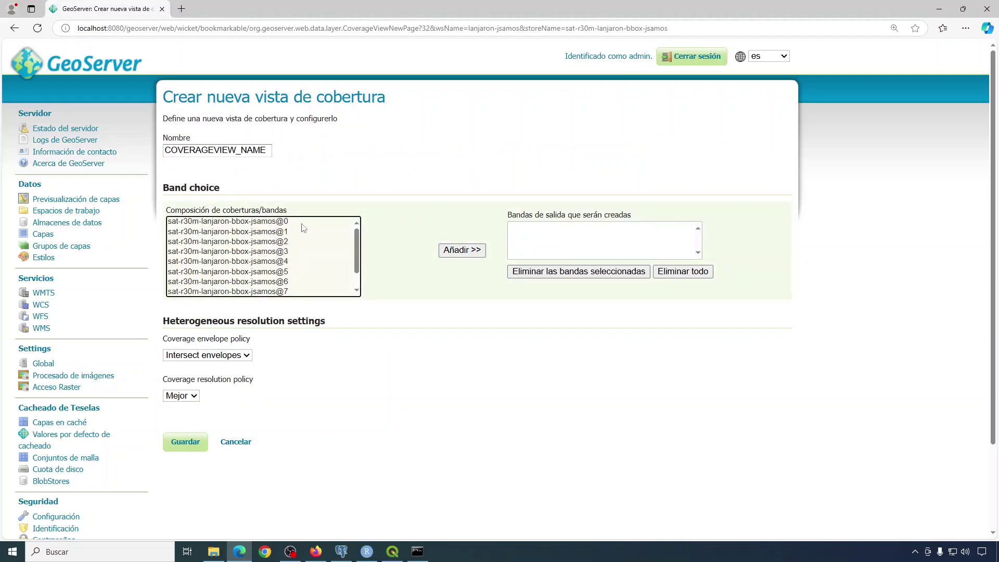
Add band sat-r30m-lanjaron-bbox-jsamos@0 to the coverage view's output bands.
{"action": "left_click", "coordinate": [274, 224]}
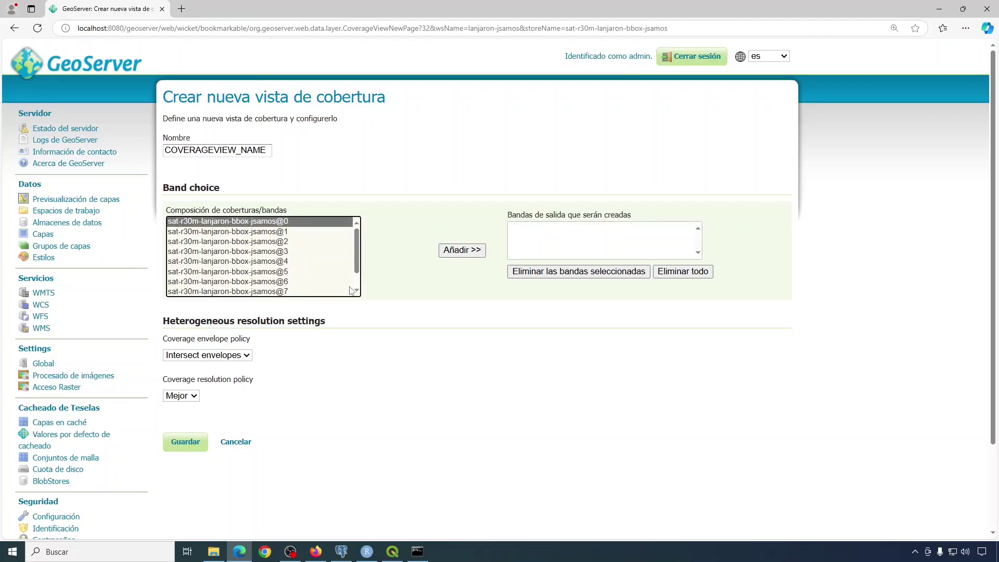
{"action": "left_click", "coordinate": [452, 251]}
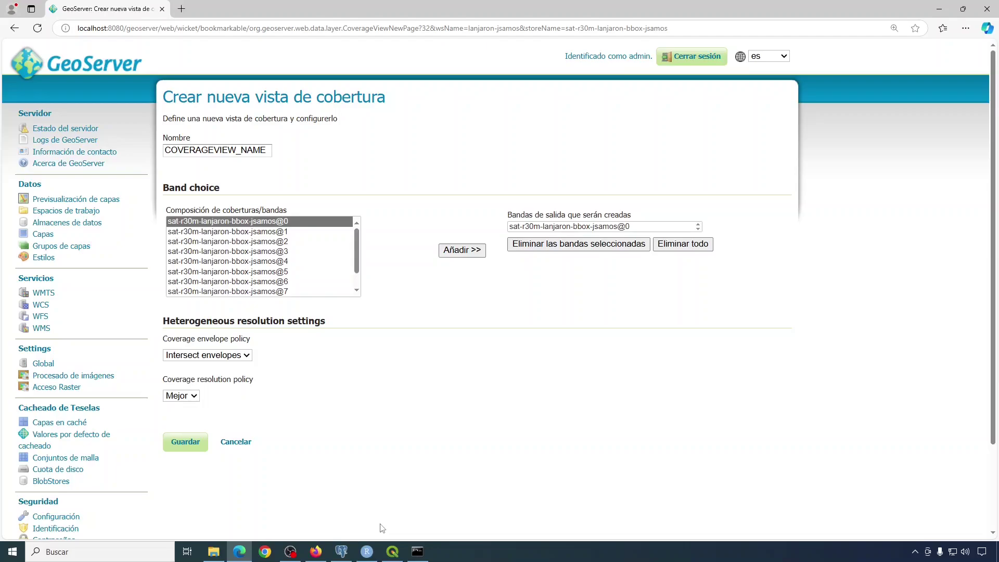
In QGIS, add sat-r30m-lanjaron-bbox-jsamos.tif from sig/datos/Lanjaron/p03out to the map.
{"action": "left_click", "coordinate": [393, 553]}
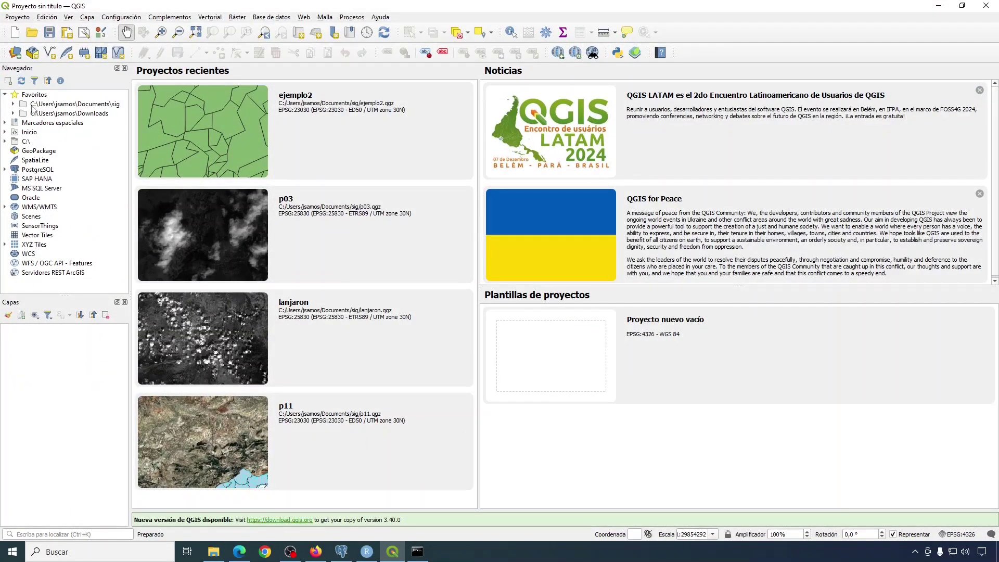
{"action": "double_click", "coordinate": [22, 104]}
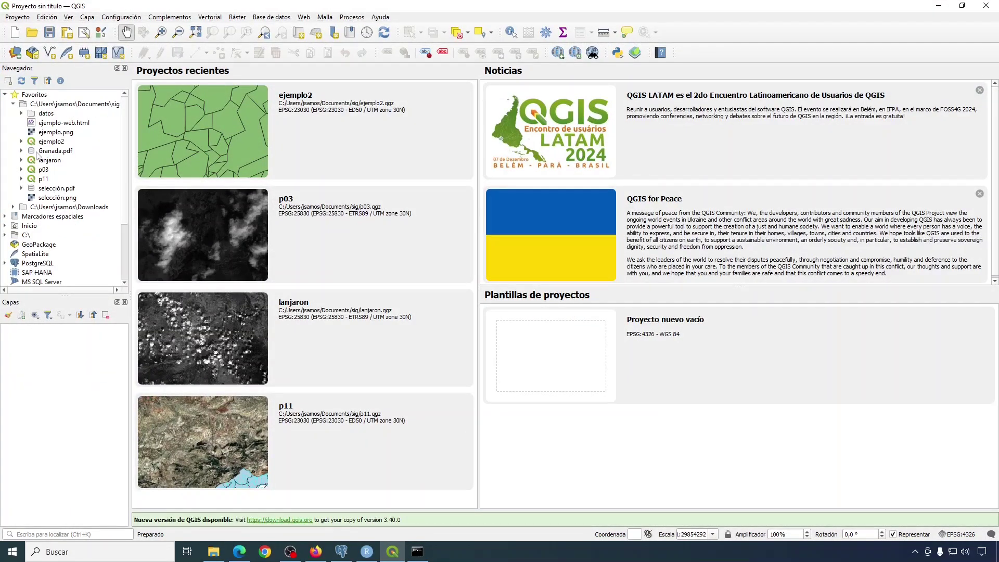
{"action": "left_click", "coordinate": [21, 113]}
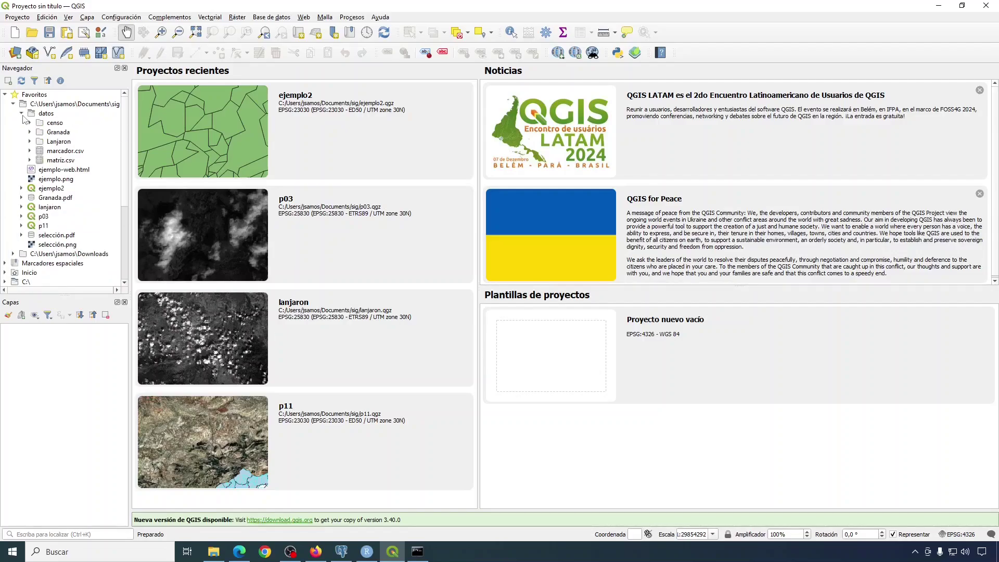
{"action": "left_click", "coordinate": [30, 141]}
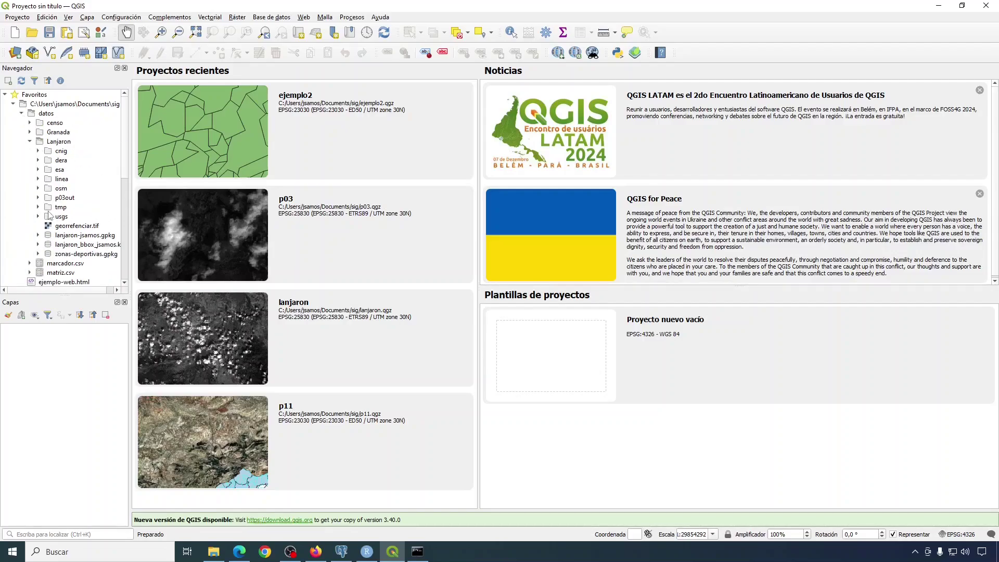
{"action": "left_click", "coordinate": [38, 198]}
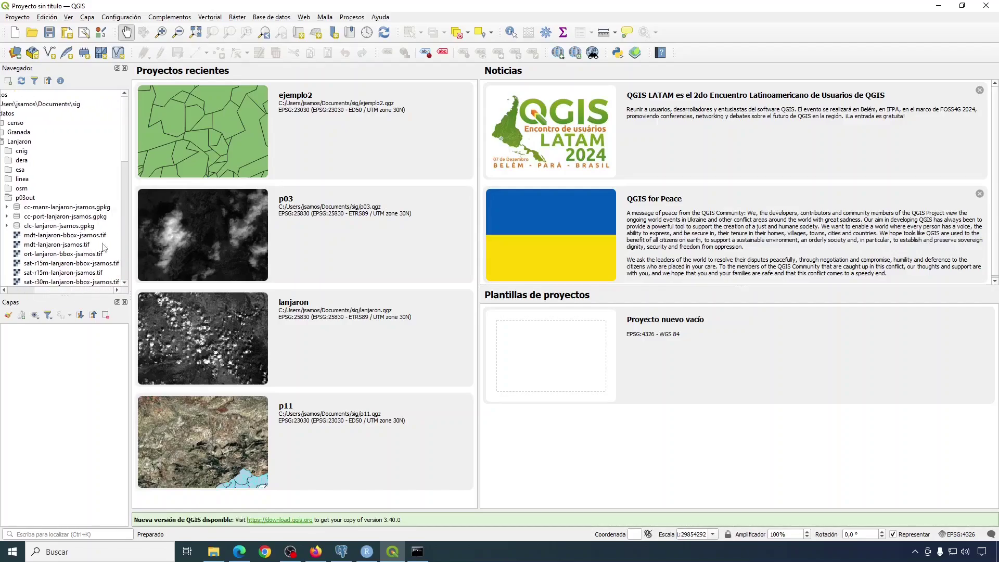
{"action": "scroll", "coordinate": [126, 159], "scroll_direction": "down", "scroll_amount": 2}
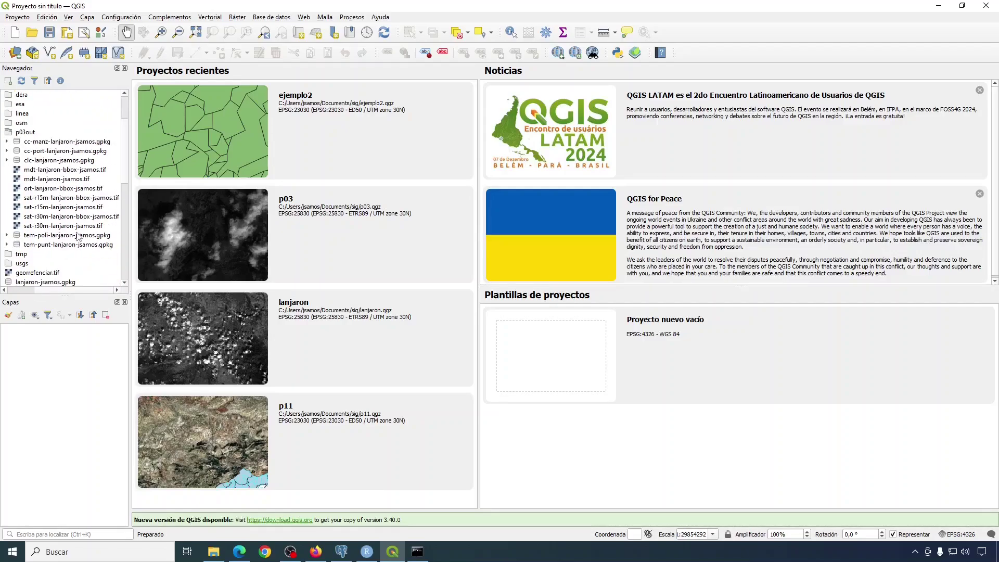
{"action": "left_click", "coordinate": [64, 217]}
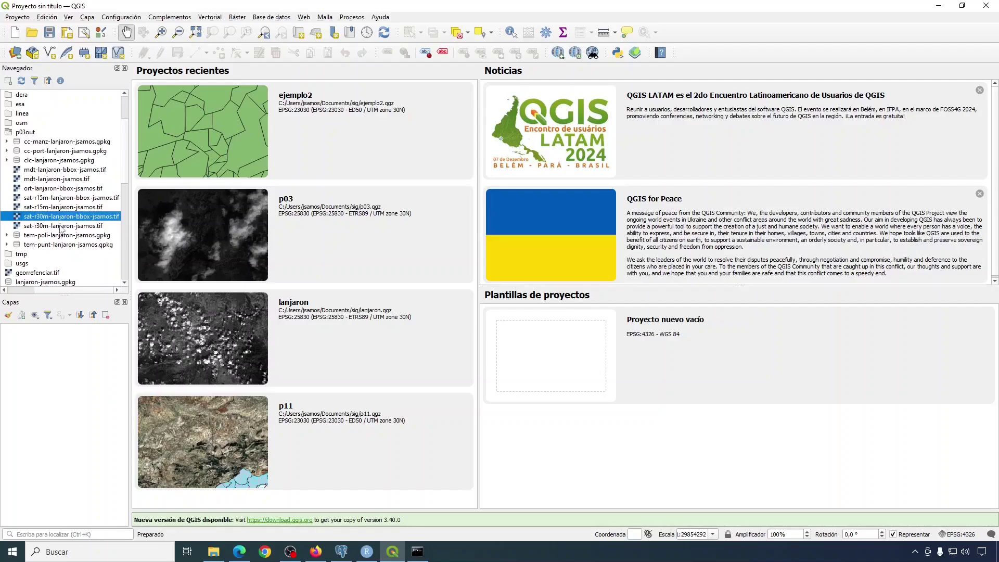
{"action": "double_click", "coordinate": [77, 218]}
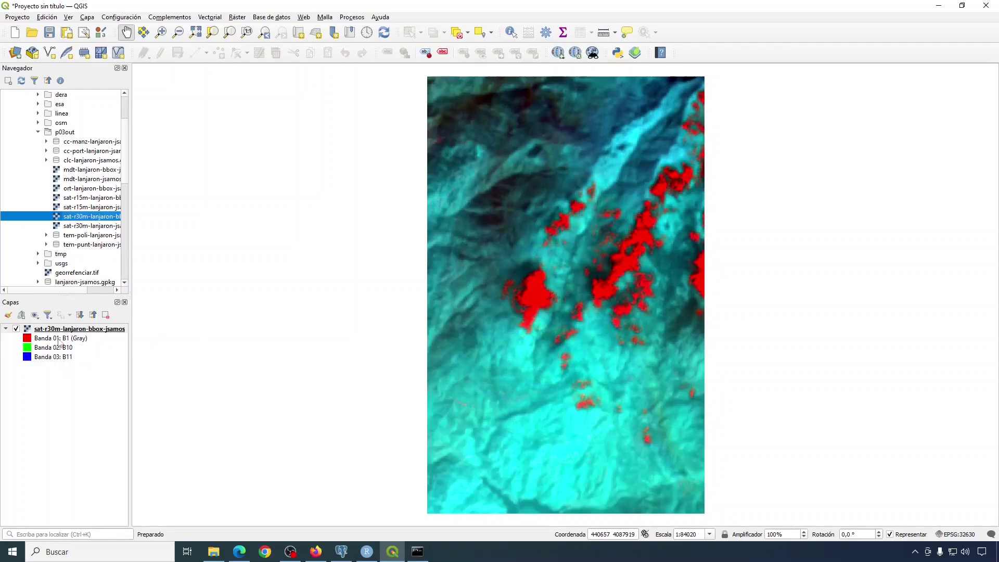
Open the satellite layer's Propiedades at Información and scroll to its 10-band Bandas table.
{"action": "left_click", "coordinate": [83, 331]}
{"action": "right_click", "coordinate": [84, 332]}
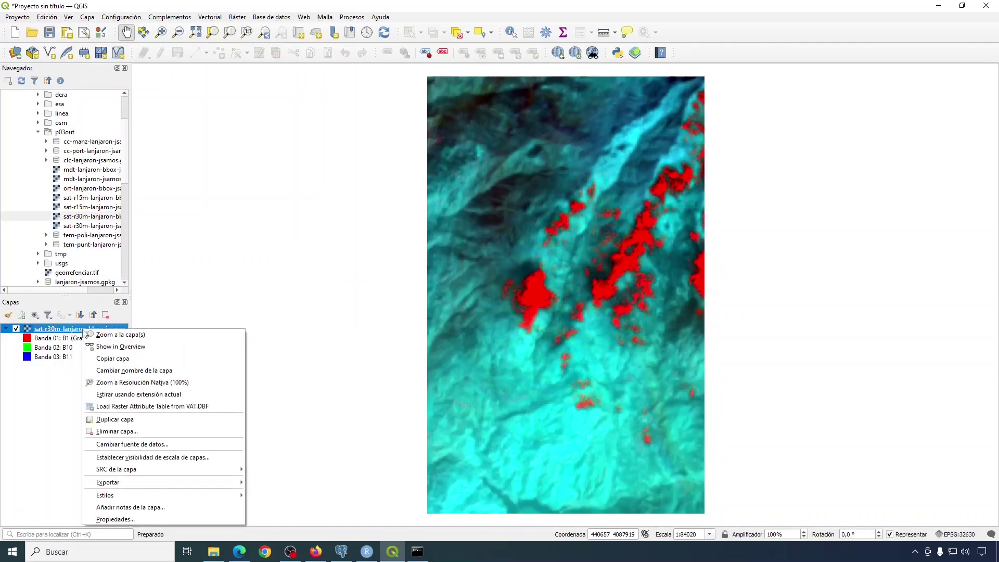
{"action": "left_click", "coordinate": [115, 518]}
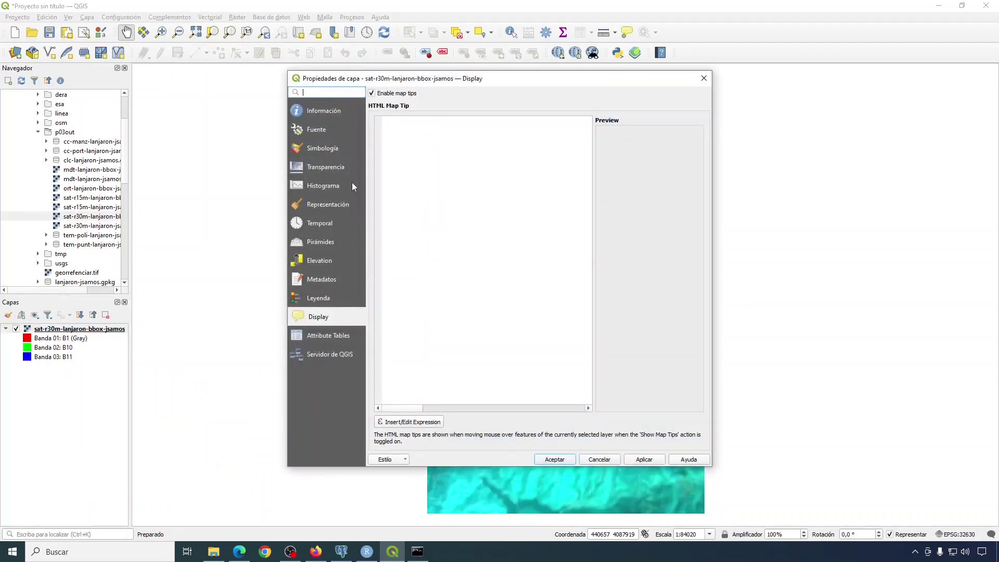
{"action": "left_click", "coordinate": [316, 129]}
{"action": "left_click", "coordinate": [322, 111]}
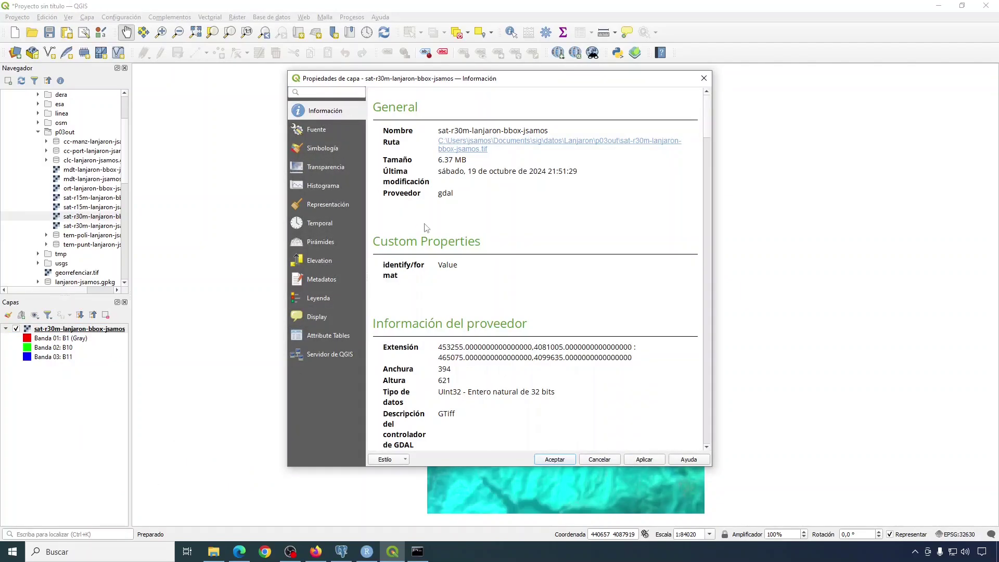
{"action": "scroll", "coordinate": [450, 240], "scroll_direction": "down", "scroll_amount": 1}
{"action": "scroll", "coordinate": [451, 240], "scroll_direction": "down", "scroll_amount": 12}
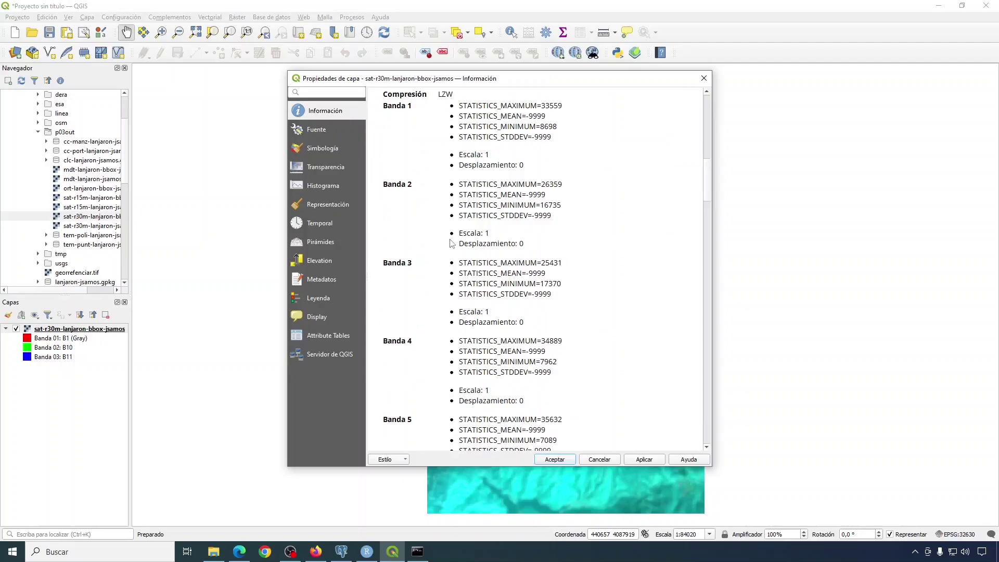
{"action": "scroll", "coordinate": [450, 243], "scroll_direction": "down", "scroll_amount": 15}
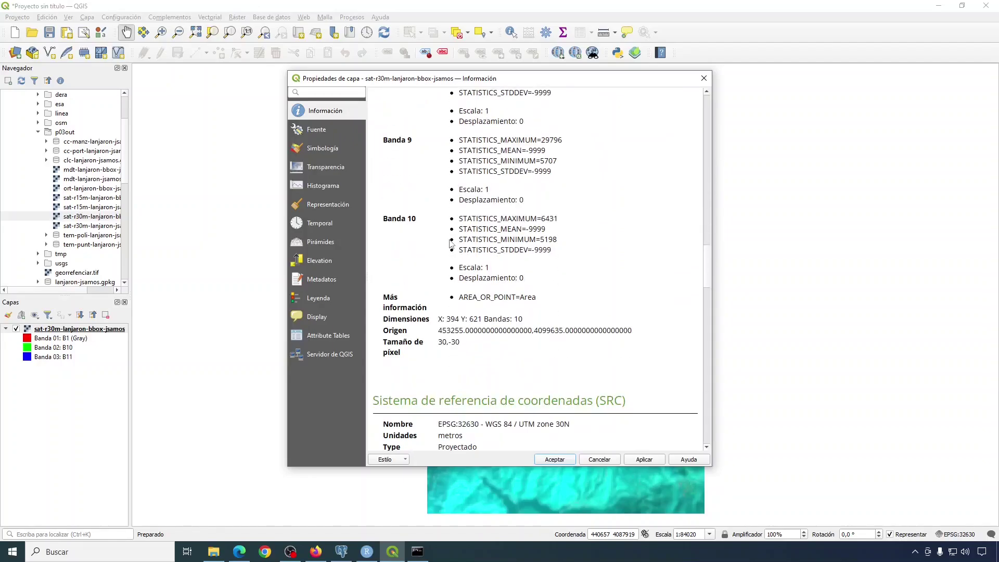
{"action": "scroll", "coordinate": [451, 244], "scroll_direction": "down", "scroll_amount": 15}
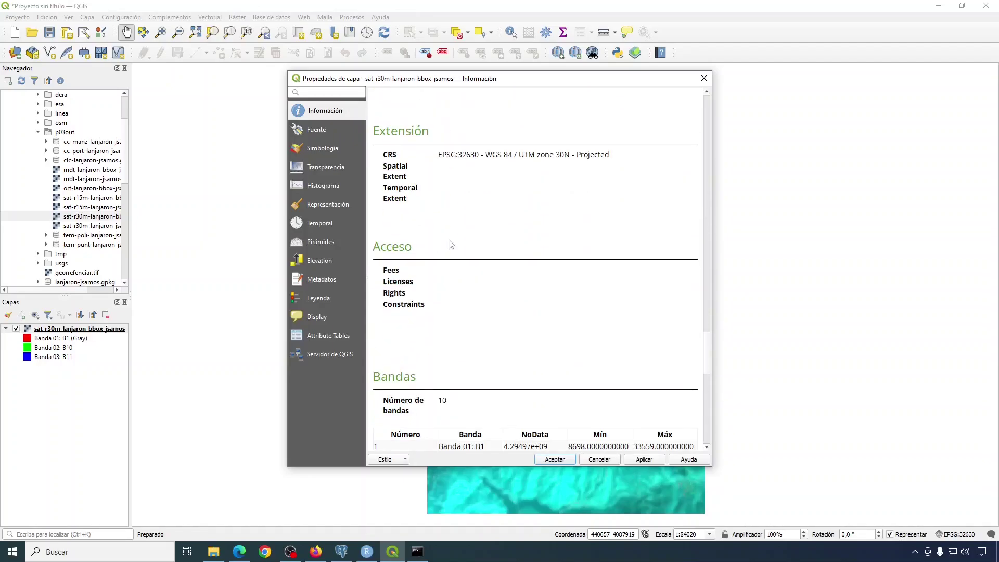
{"action": "scroll", "coordinate": [450, 244], "scroll_direction": "down", "scroll_amount": 3}
{"action": "scroll", "coordinate": [471, 245], "scroll_direction": "down", "scroll_amount": 1}
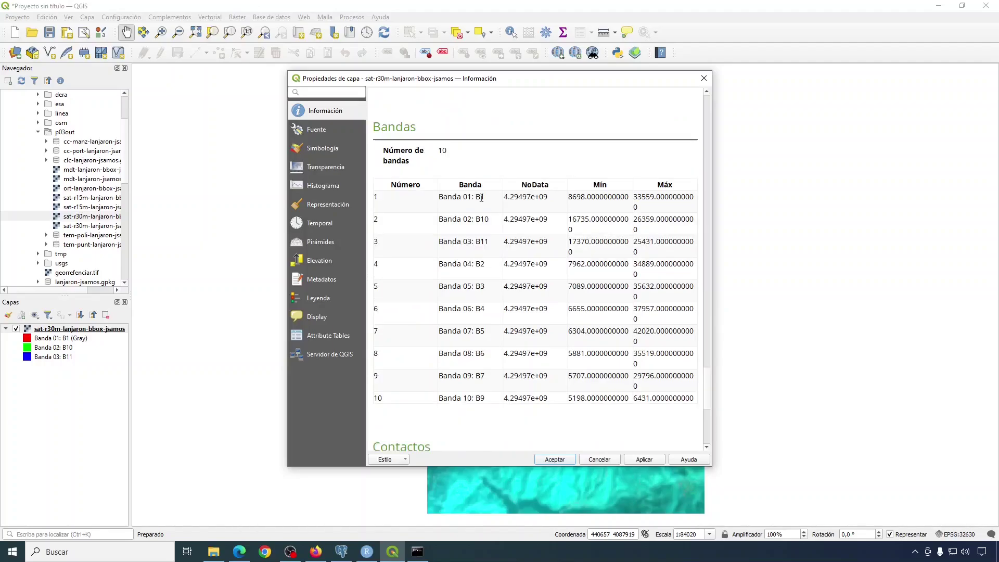
{"action": "key", "text": "alt+Tab"}
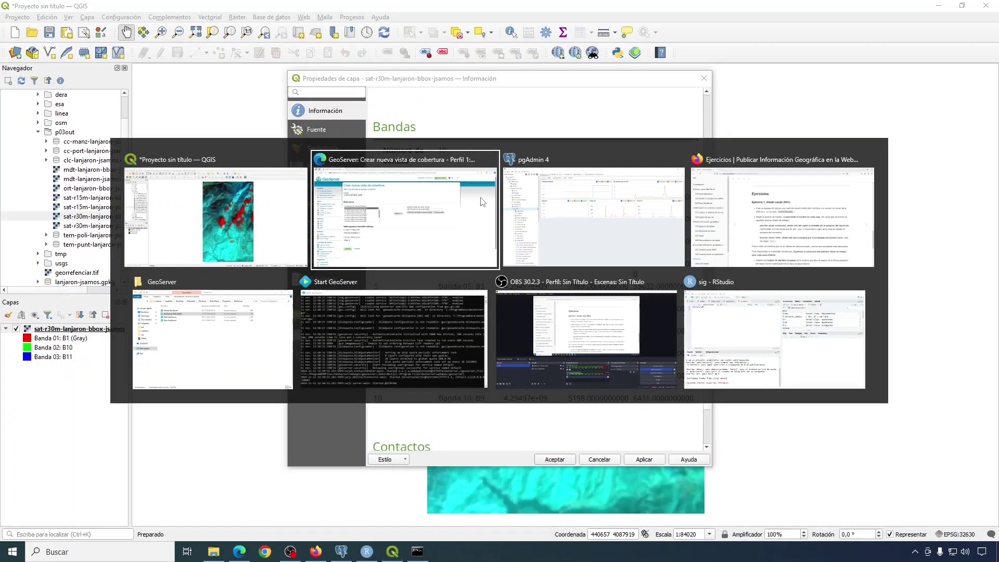
Rename the new coverage view from COVERAGEVIEW_NAME to b1, then bring up the course exercises page.
{"action": "left_click", "coordinate": [482, 202]}
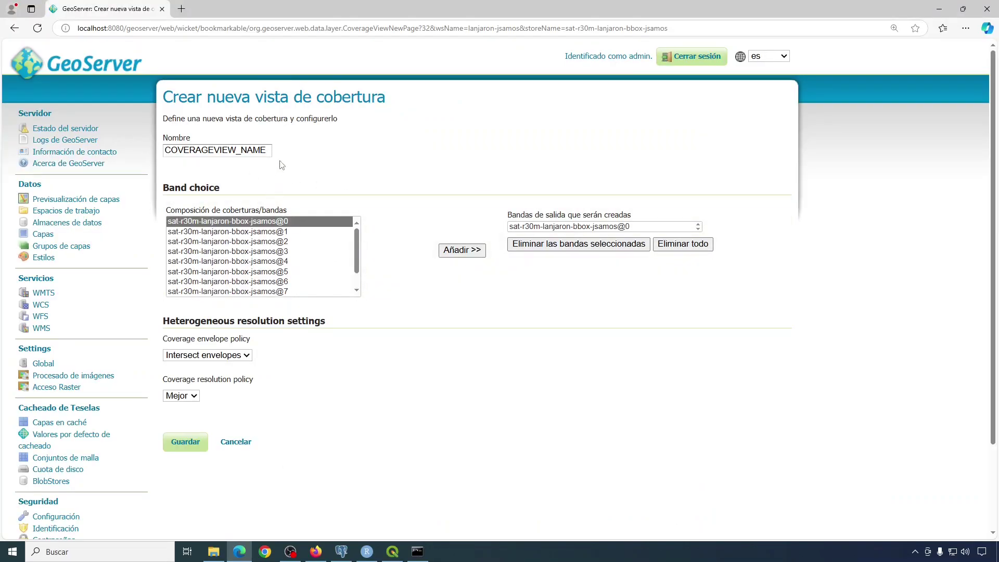
{"action": "left_click_drag", "start_coordinate": [270, 150], "coordinate": [135, 157]}
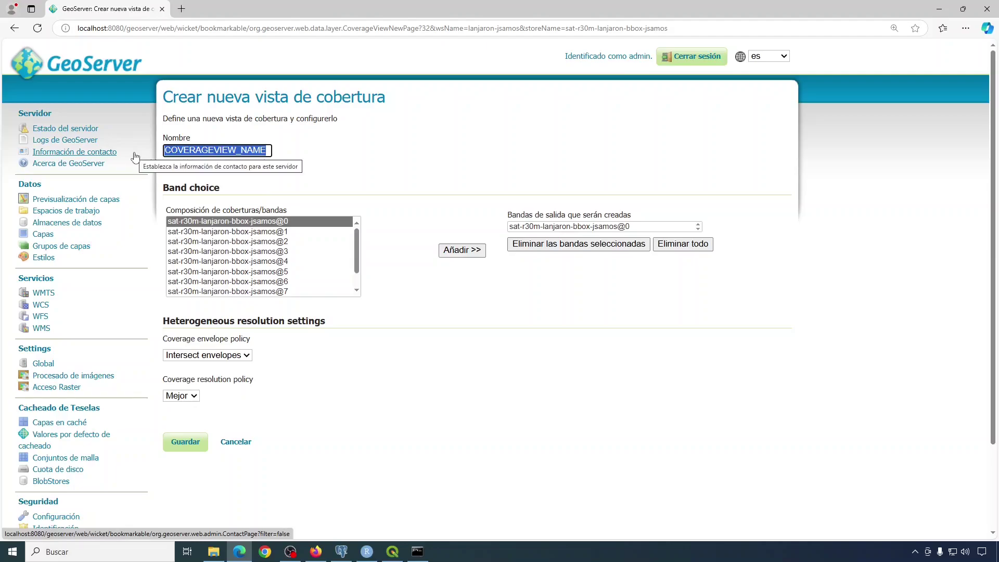
{"action": "type", "text": "b1"}
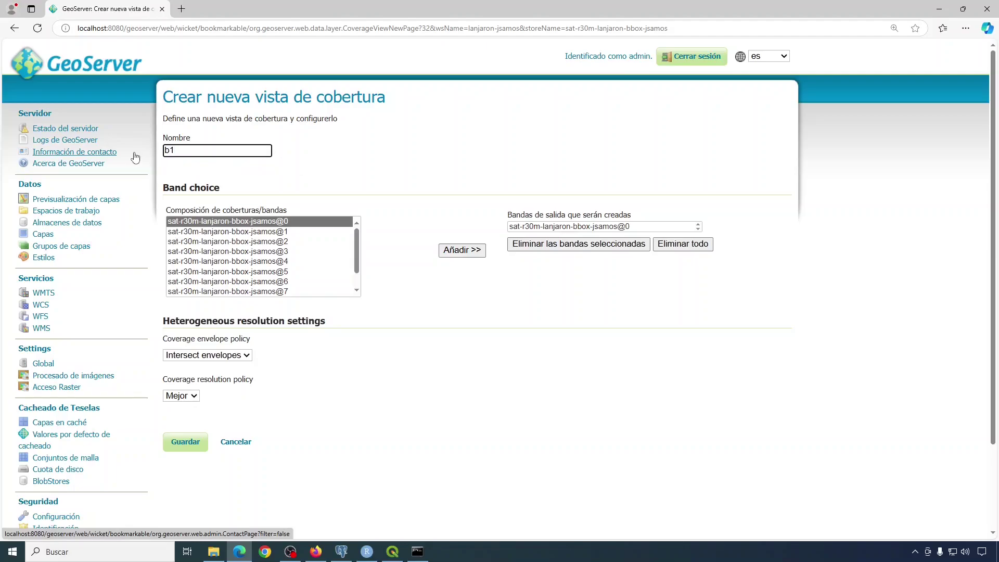
{"action": "key", "text": "alt+Tab"}
{"action": "key", "text": "alt+Tab"}
{"action": "key", "text": "alt+Tab"}
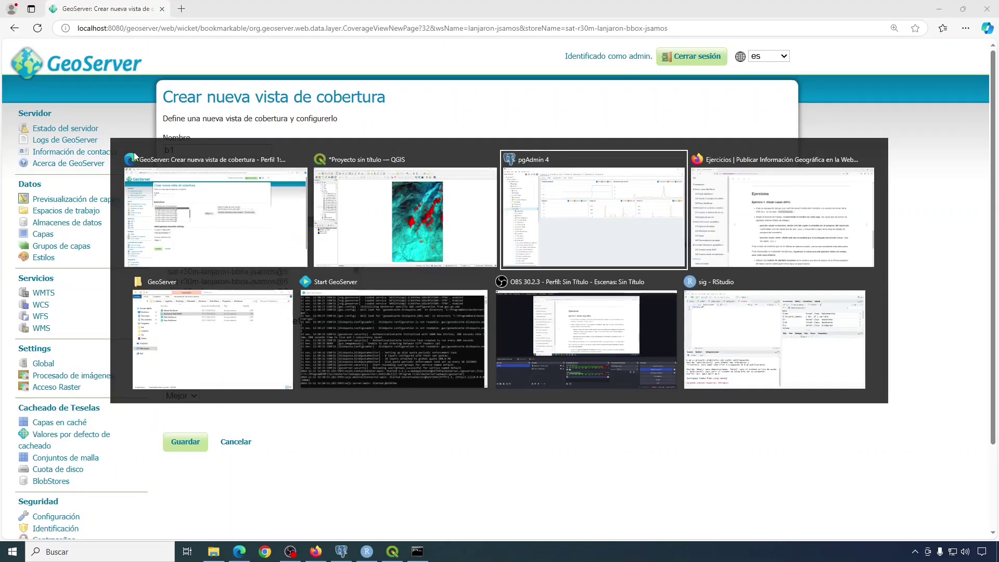
{"action": "scroll", "coordinate": [502, 241], "scroll_direction": "up", "scroll_amount": 6}
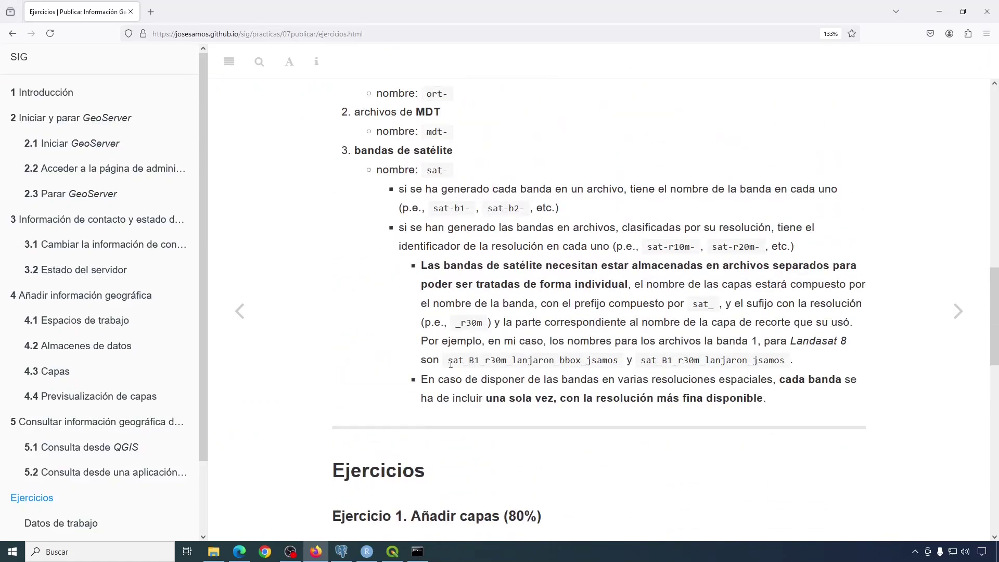
Copy the example layer name sat_B1_r30m_lanjaron_bbox_jsamos from the exercise instructions.
{"action": "left_click_drag", "start_coordinate": [450, 364], "coordinate": [622, 366]}
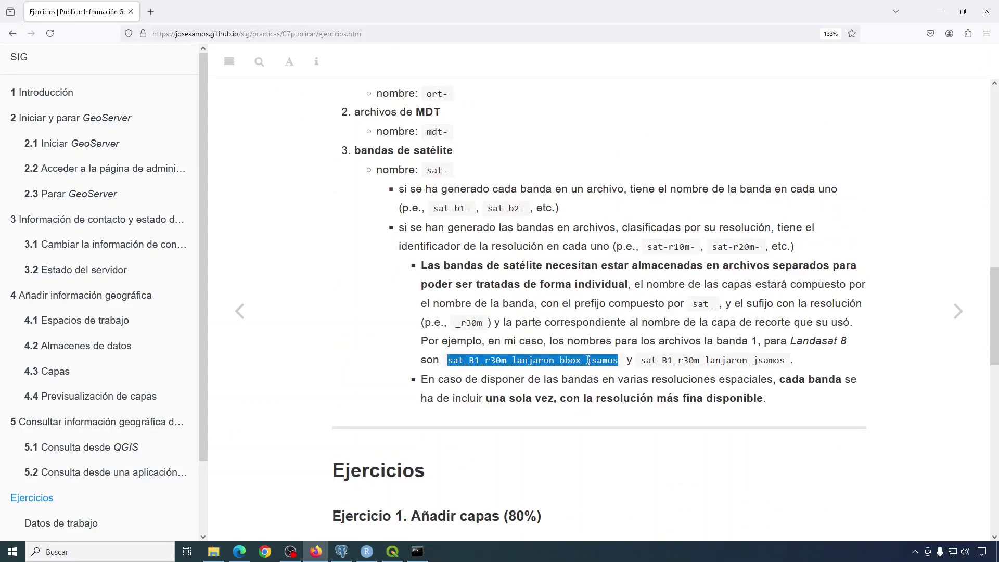
{"action": "right_click", "coordinate": [588, 360]}
{"action": "left_click", "coordinate": [607, 370]}
Bring QGIS back to the front to show the satellite band table.
{"action": "key", "text": "alt+Tab"}
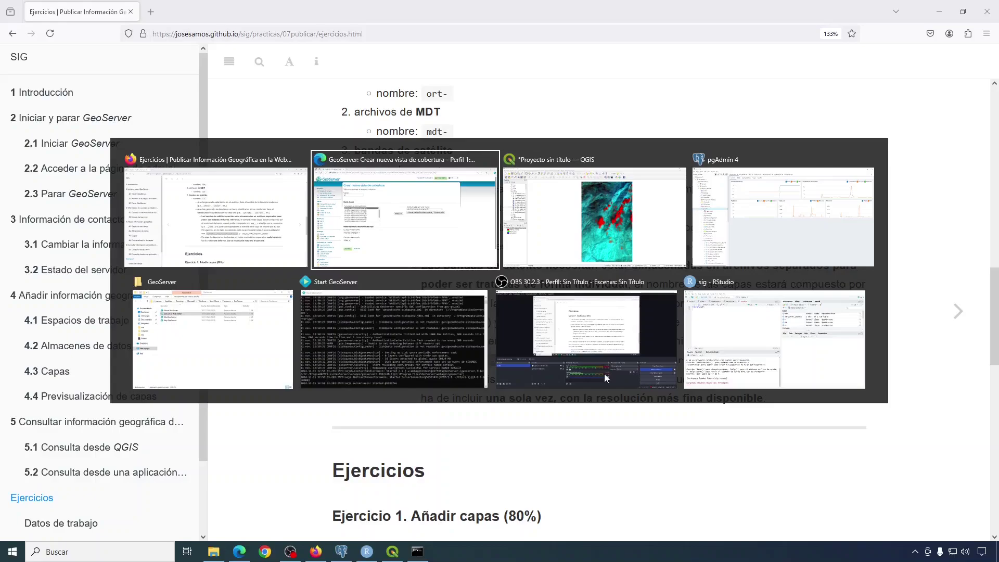
{"action": "key", "text": "alt+Tab"}
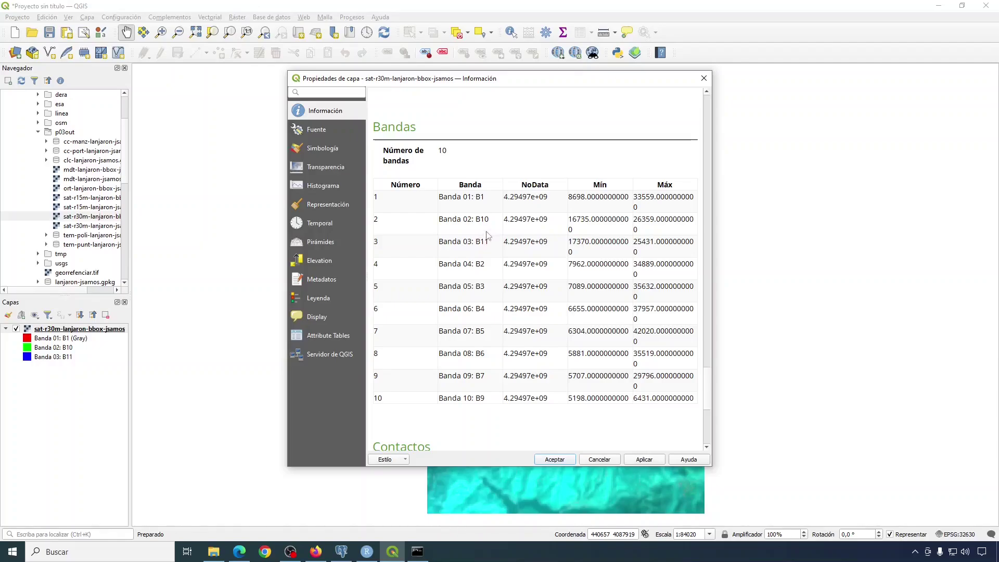
{"action": "key", "text": "alt+Tab"}
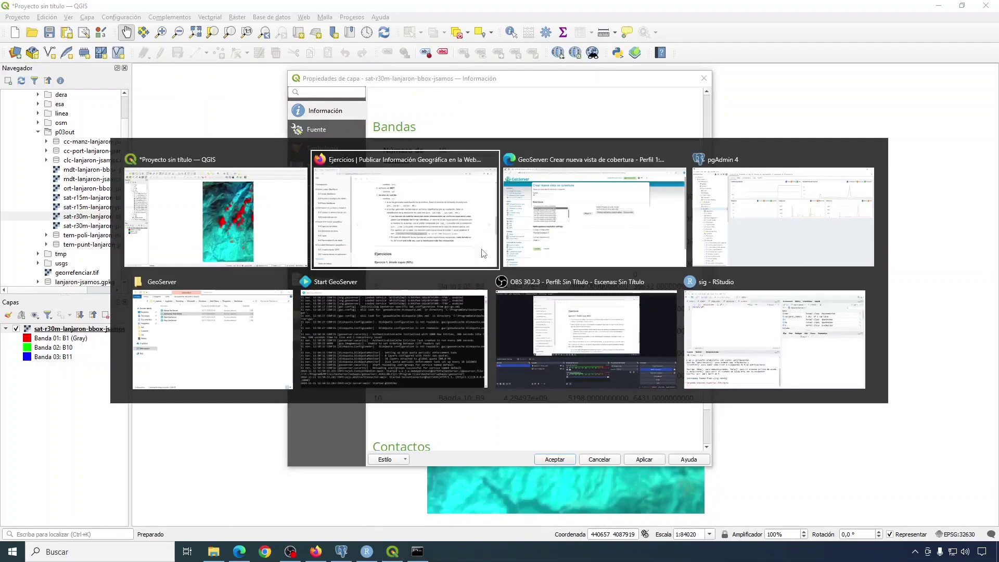
Replace b1 with the pasted name sat_B1_r30m_lanjaron_bbox_jsamos and check its B1 part.
{"action": "key", "text": "alt+Tab"}
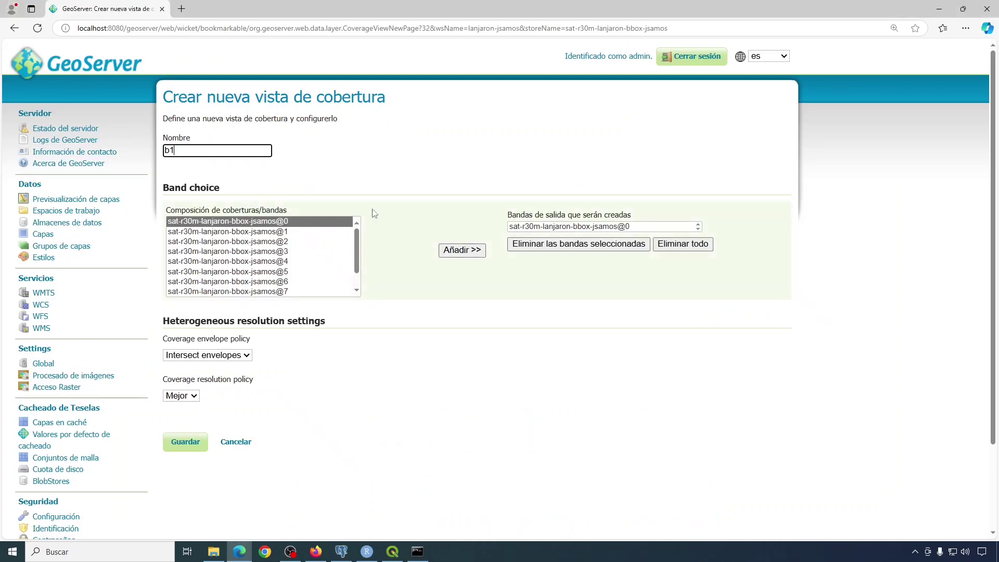
{"action": "key", "text": "ctrl+a"}
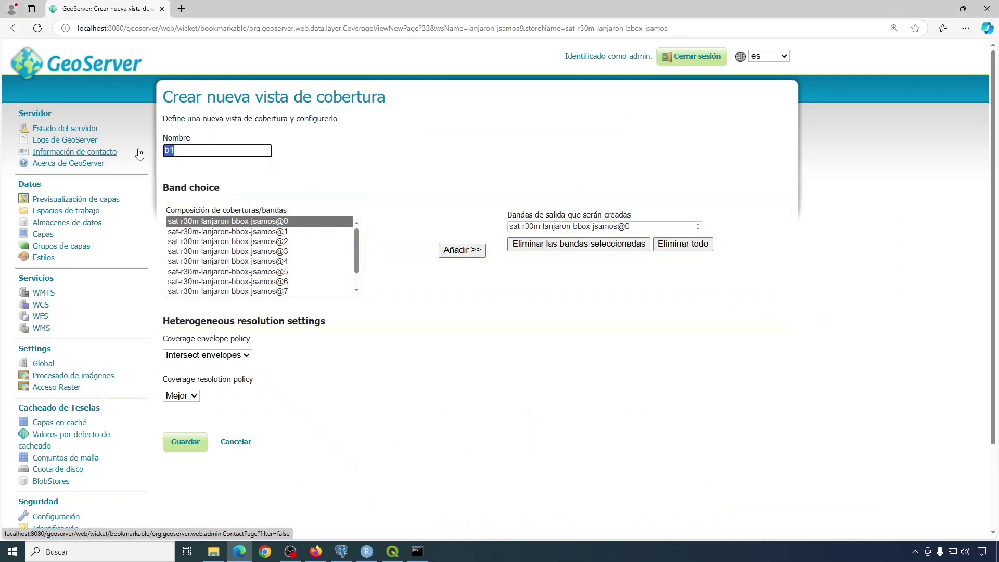
{"action": "key", "text": "ctrl+v"}
{"action": "key", "text": "Home"}
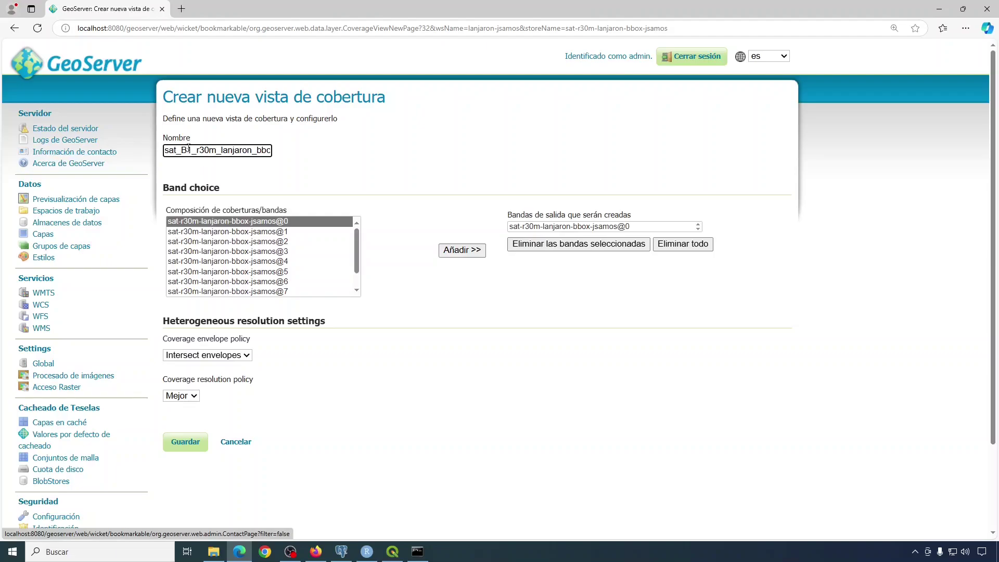
{"action": "left_click_drag", "start_coordinate": [181, 150], "coordinate": [192, 151]}
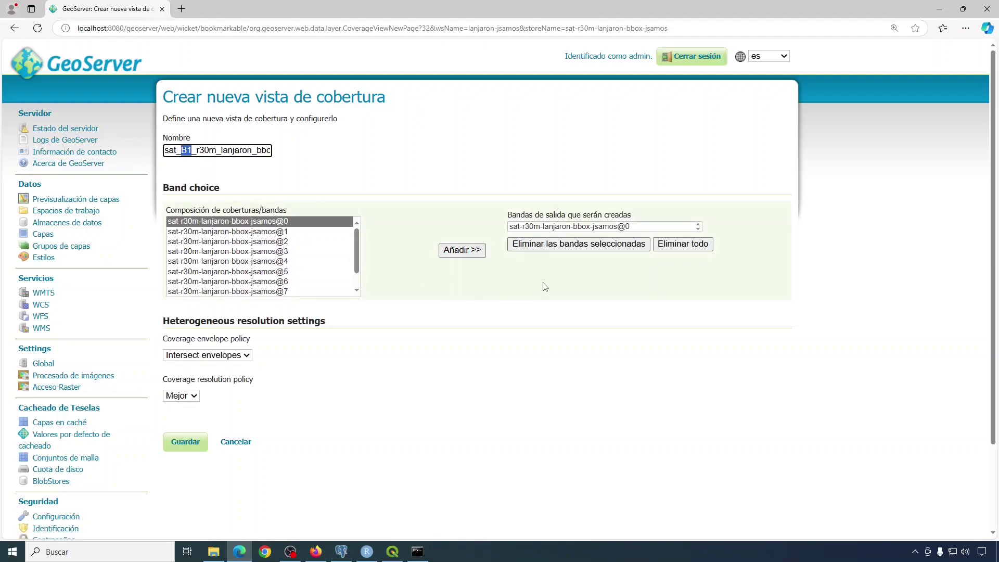
{"action": "left_click", "coordinate": [229, 154]}
Save the coverage view, review the Editar capa settings, and publish sat_B1_r30m_lanjaron_bbox_jsamos.
{"action": "left_click", "coordinate": [186, 443]}
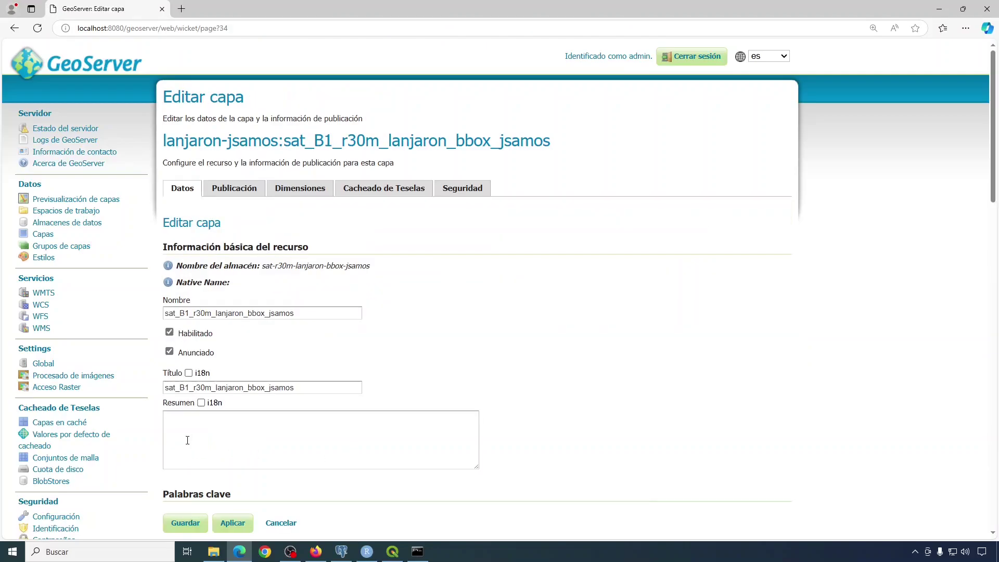
{"action": "scroll", "coordinate": [557, 221], "scroll_direction": "down", "scroll_amount": 1}
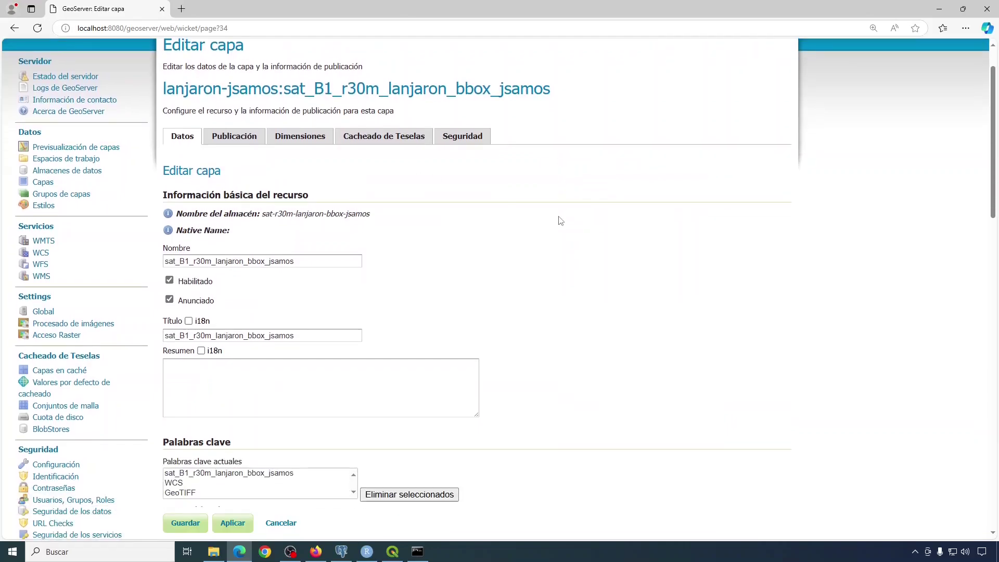
{"action": "scroll", "coordinate": [556, 222], "scroll_direction": "down", "scroll_amount": 2}
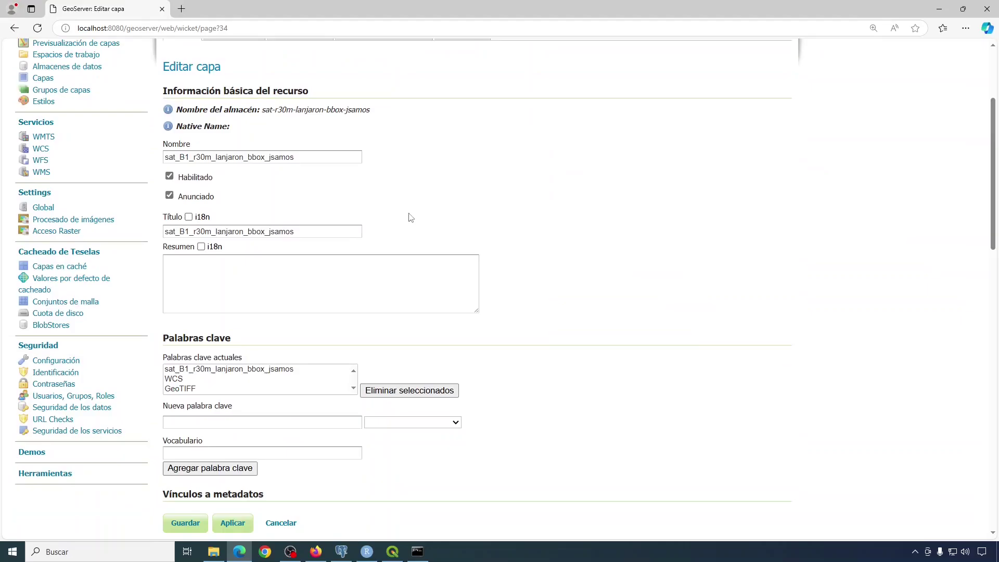
{"action": "scroll", "coordinate": [508, 229], "scroll_direction": "down", "scroll_amount": 3}
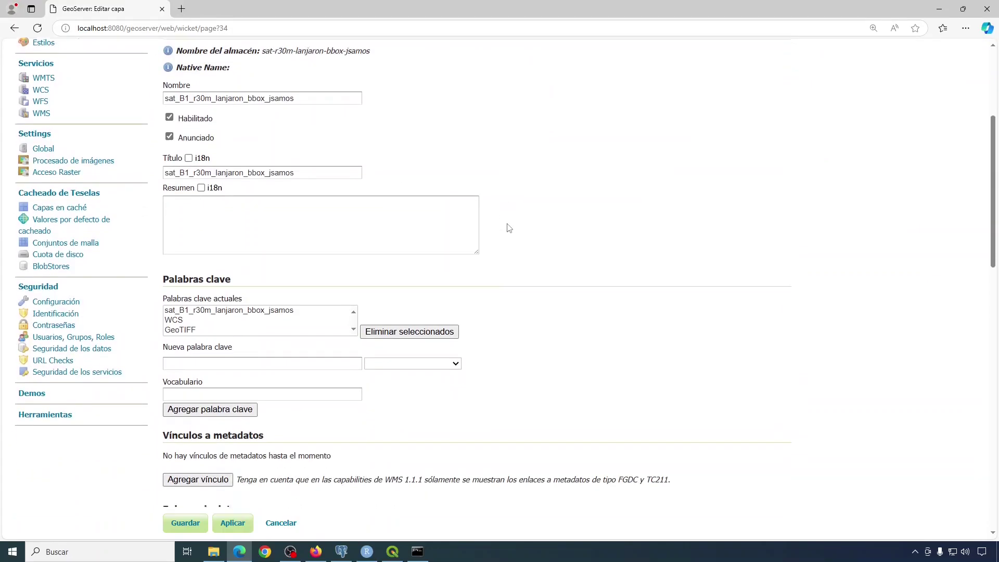
{"action": "scroll", "coordinate": [510, 228], "scroll_direction": "down", "scroll_amount": 7}
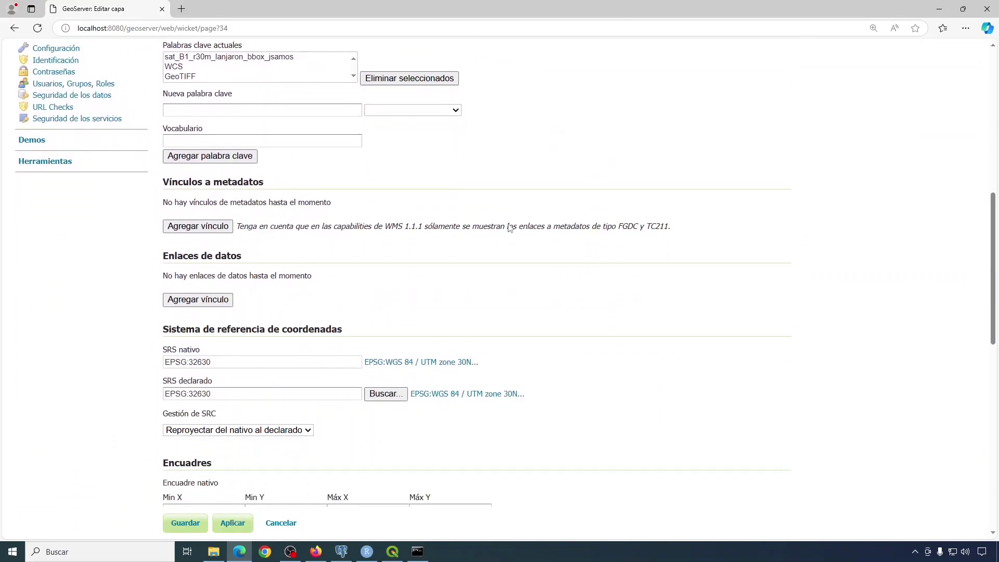
{"action": "scroll", "coordinate": [510, 228], "scroll_direction": "down", "scroll_amount": 5}
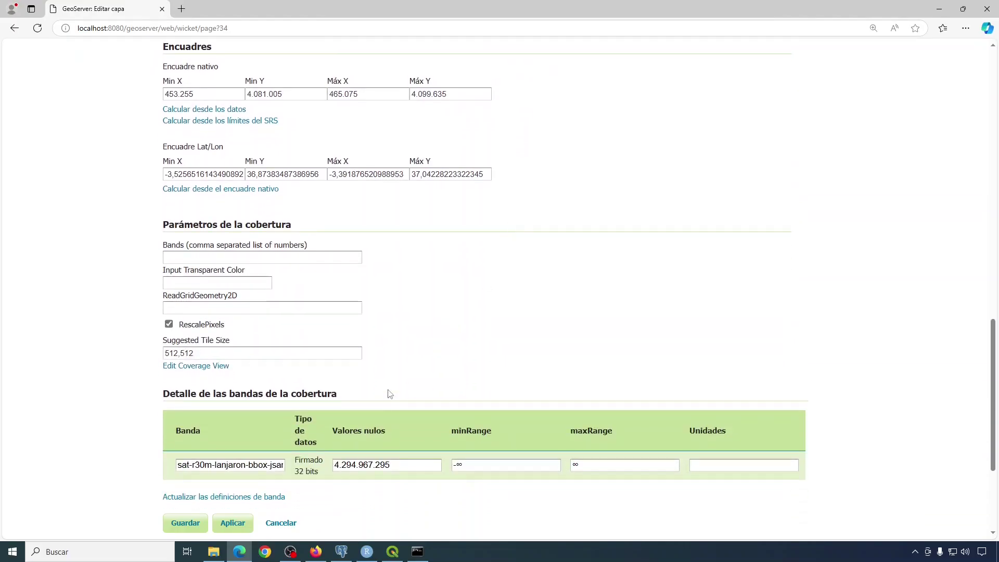
{"action": "left_click", "coordinate": [187, 485]}
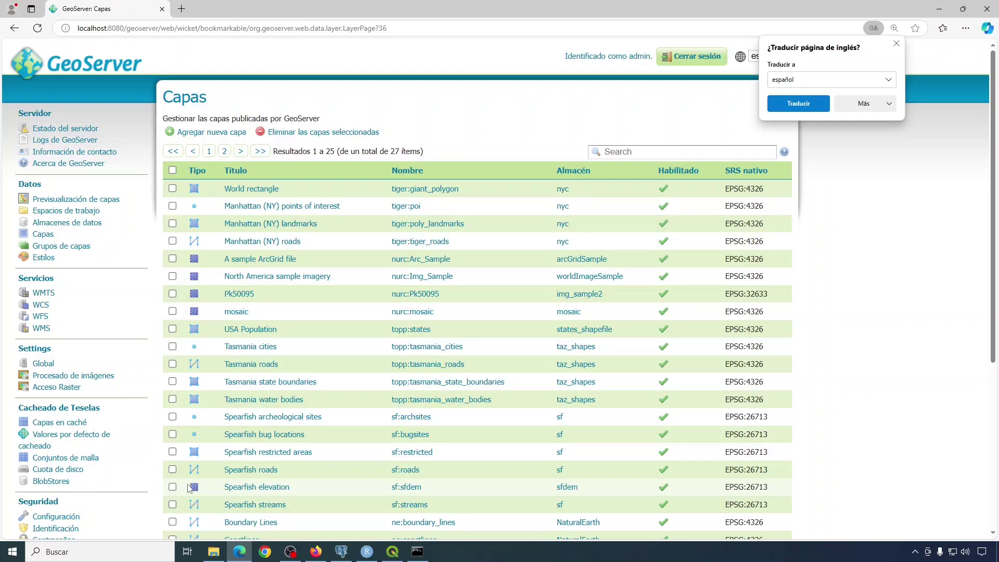
Dismiss the translation prompt and show the second page of the Capas list.
{"action": "left_click", "coordinate": [895, 46]}
{"action": "scroll", "coordinate": [396, 183], "scroll_direction": "down", "scroll_amount": 3}
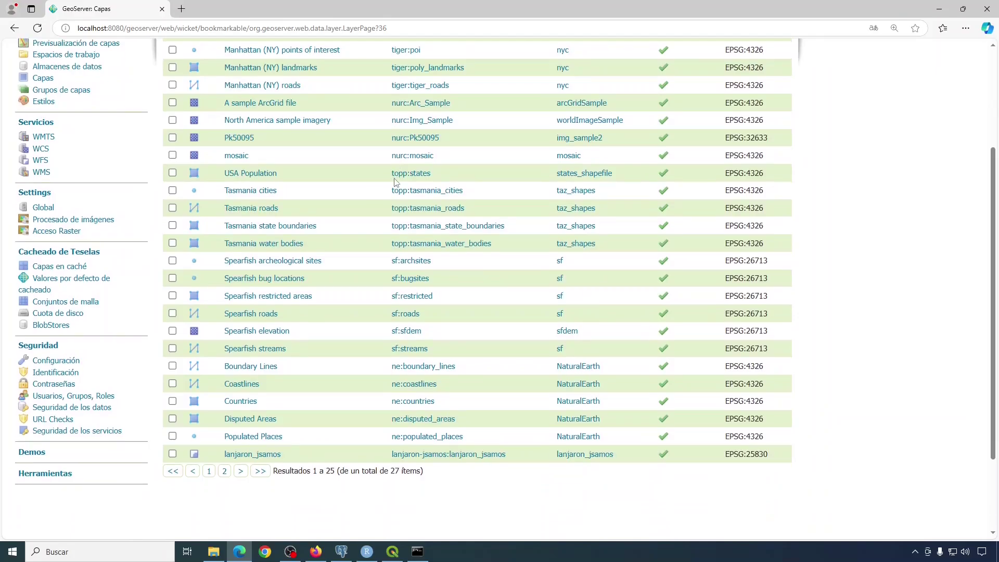
{"action": "left_click", "coordinate": [224, 471]}
{"action": "scroll", "coordinate": [338, 247], "scroll_direction": "up", "scroll_amount": 1}
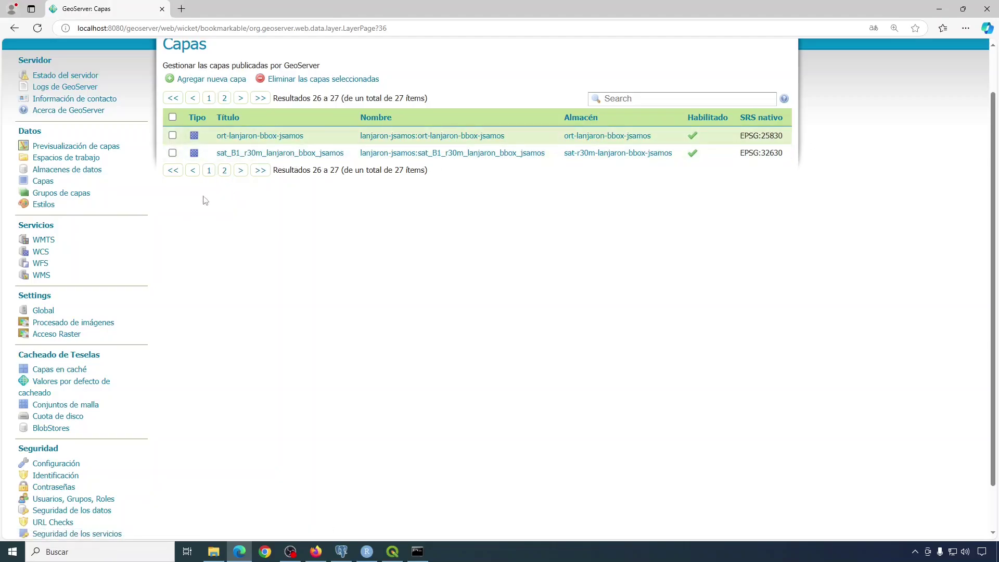
Show the second page of Previsualización de capas.
{"action": "left_click", "coordinate": [74, 148]}
{"action": "scroll", "coordinate": [322, 450], "scroll_direction": "down", "scroll_amount": 7}
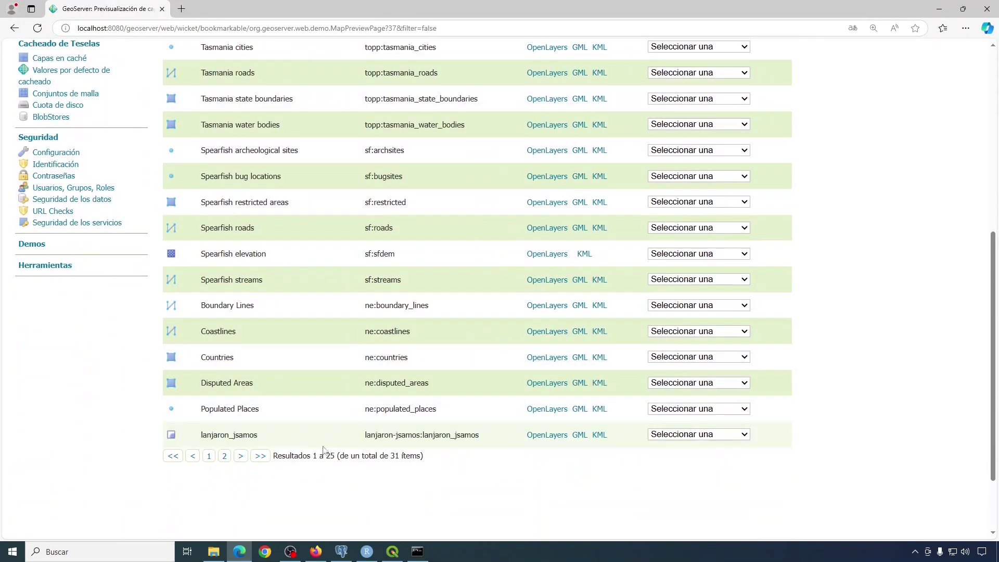
{"action": "left_click", "coordinate": [241, 456]}
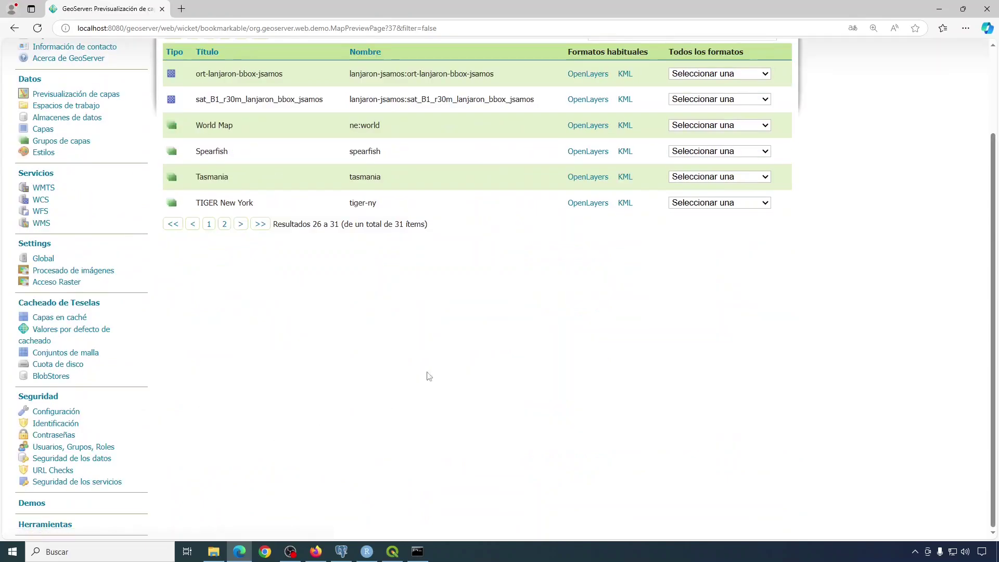
{"action": "left_click", "coordinate": [589, 101]}
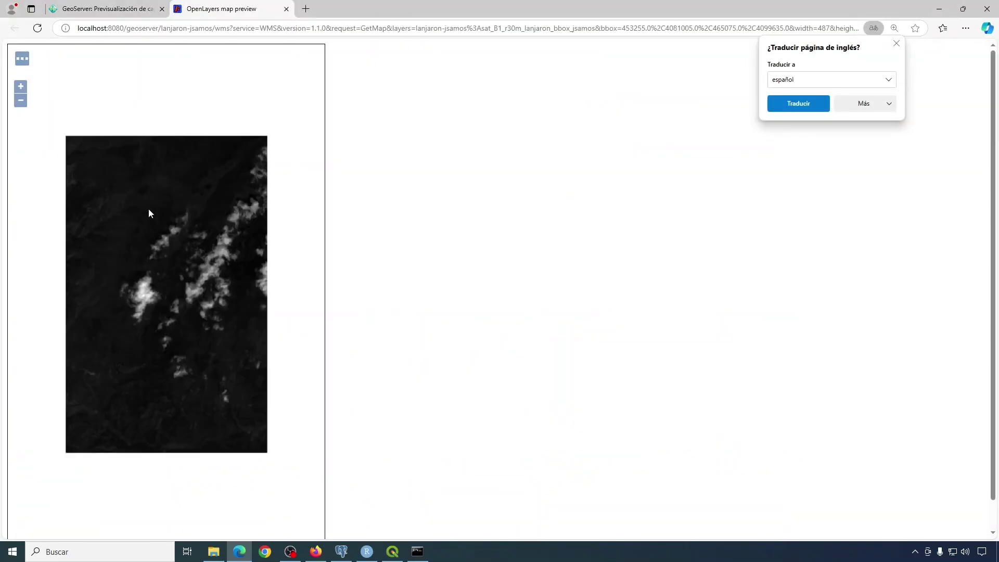
{"action": "scroll", "coordinate": [170, 254], "scroll_direction": "up", "scroll_amount": 1}
{"action": "scroll", "coordinate": [167, 279], "scroll_direction": "up", "scroll_amount": 1}
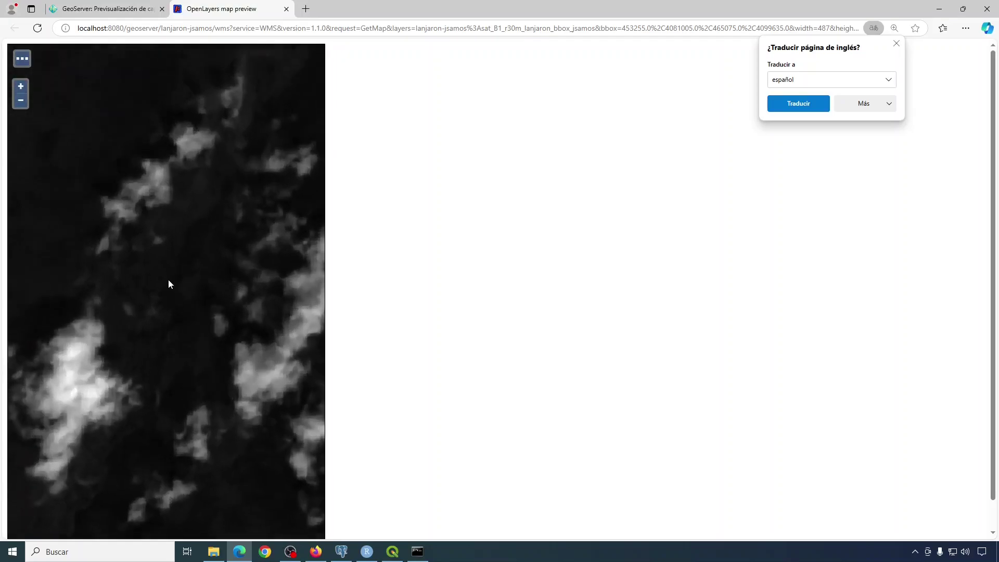
{"action": "scroll", "coordinate": [168, 280], "scroll_direction": "down", "scroll_amount": 1}
{"action": "scroll", "coordinate": [168, 280], "scroll_direction": "down", "scroll_amount": 1}
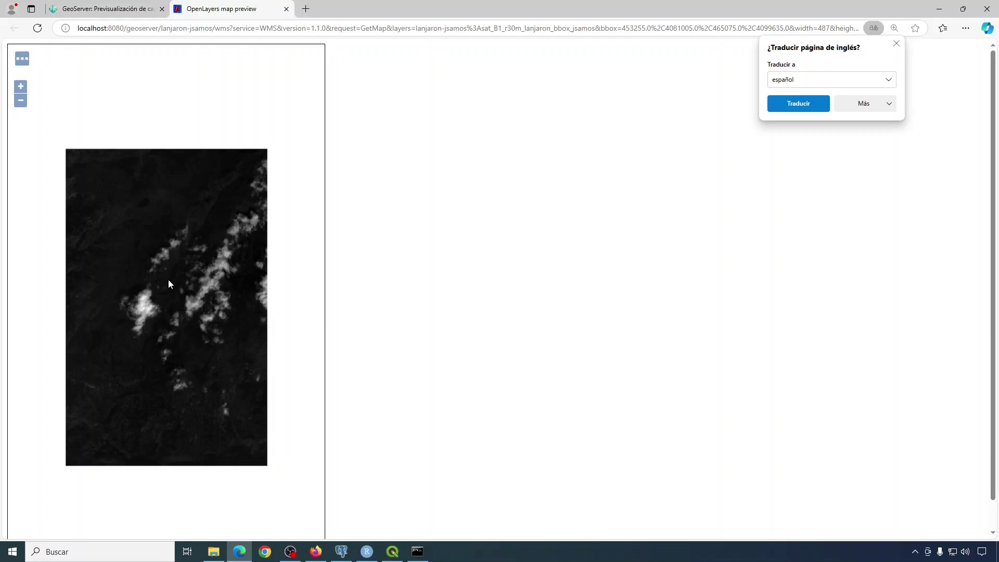
{"action": "left_click", "coordinate": [286, 9]}
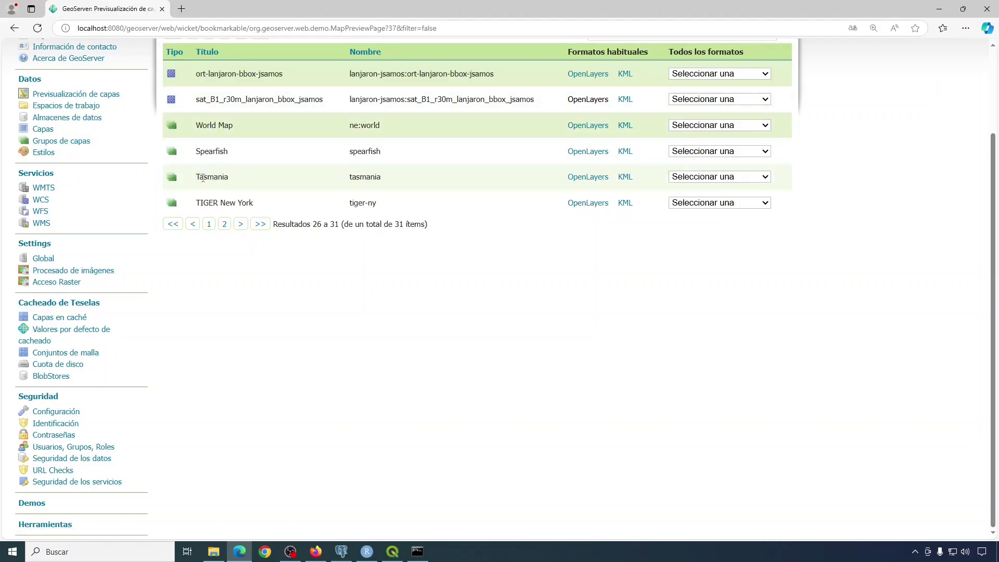
Start a new coverage view for the sat-r30m-lanjaron-bbox-jsamos store via Agregar nueva capa.
{"action": "left_click", "coordinate": [40, 129]}
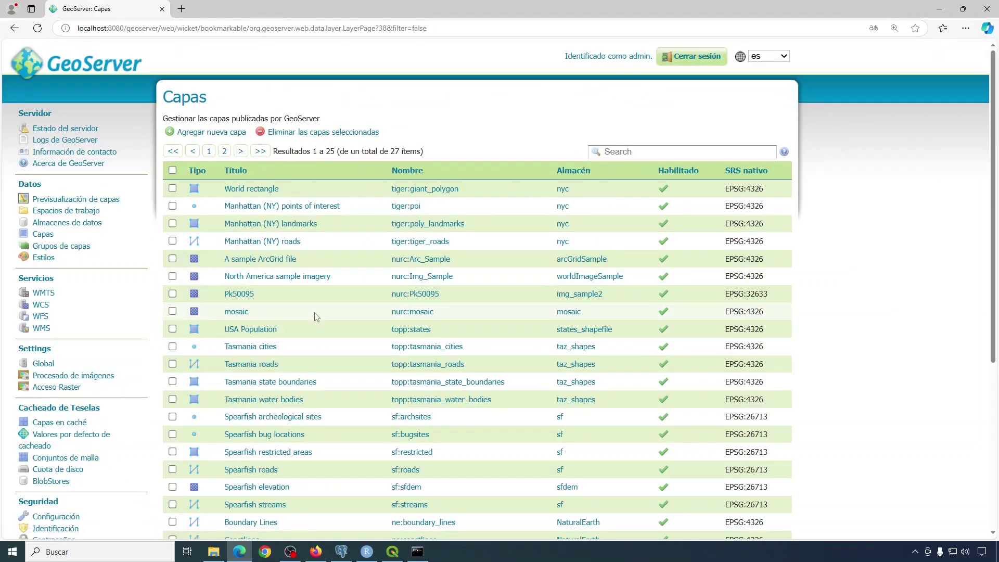
{"action": "left_click", "coordinate": [228, 134]}
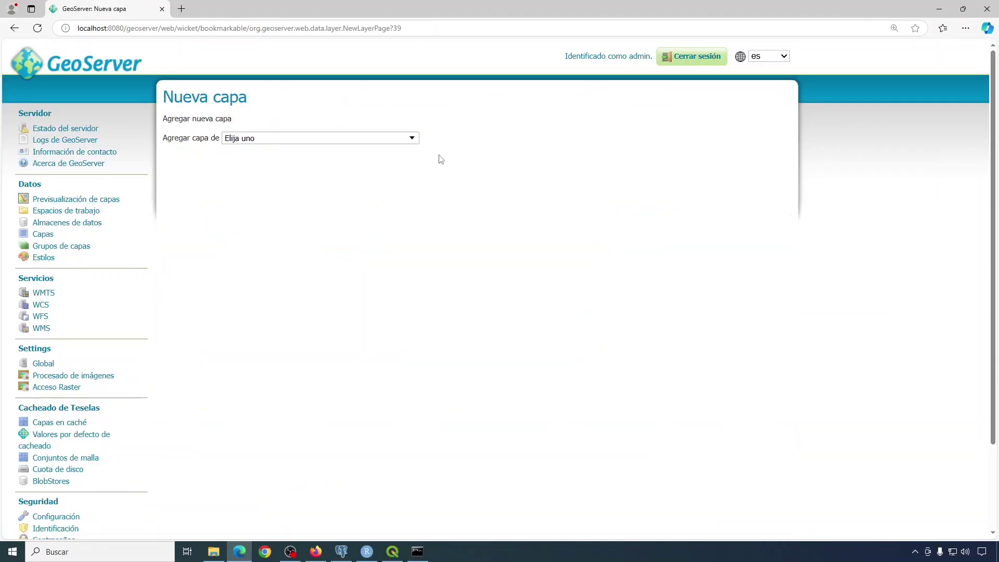
{"action": "left_click", "coordinate": [414, 143]}
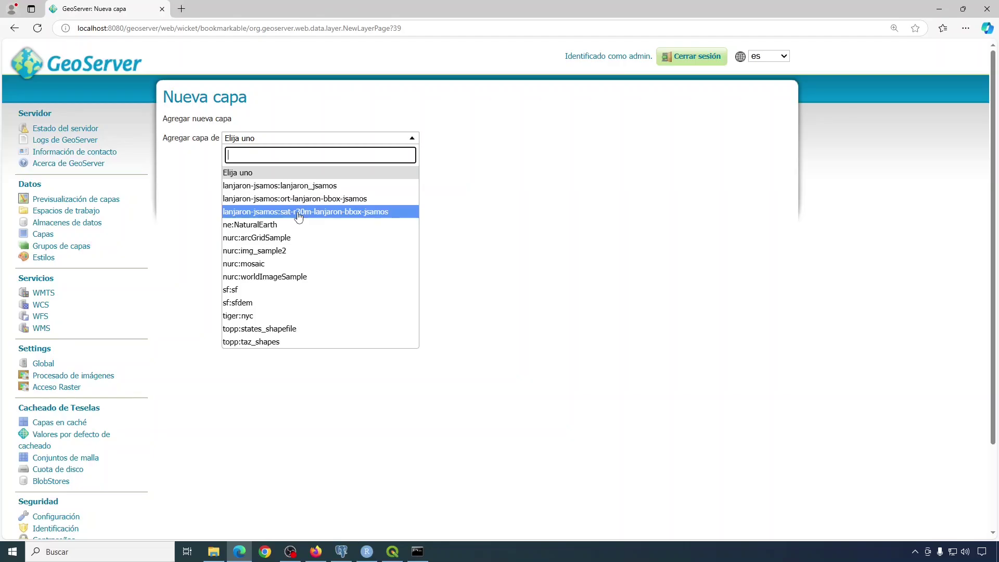
{"action": "left_click", "coordinate": [299, 216]}
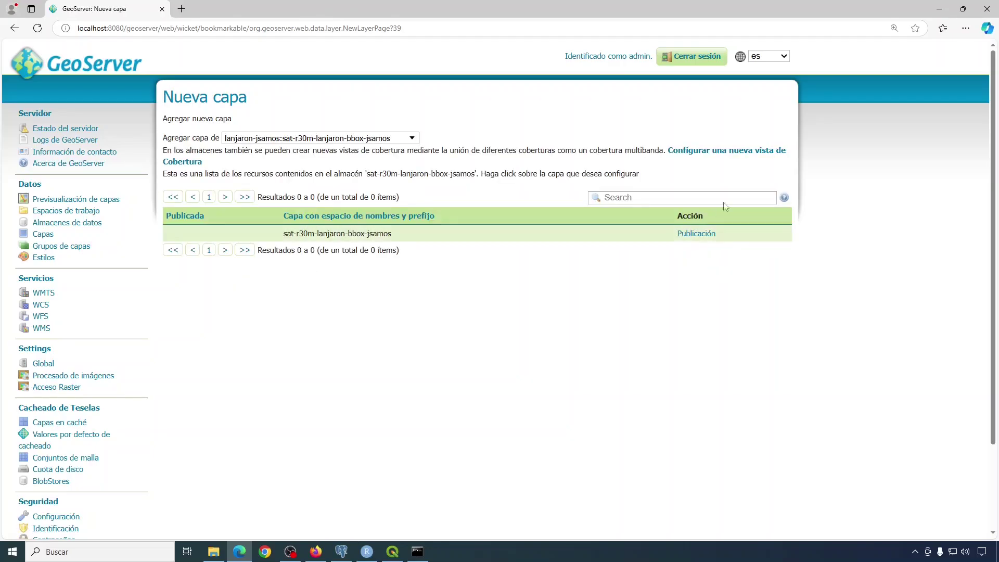
{"action": "left_click", "coordinate": [732, 154]}
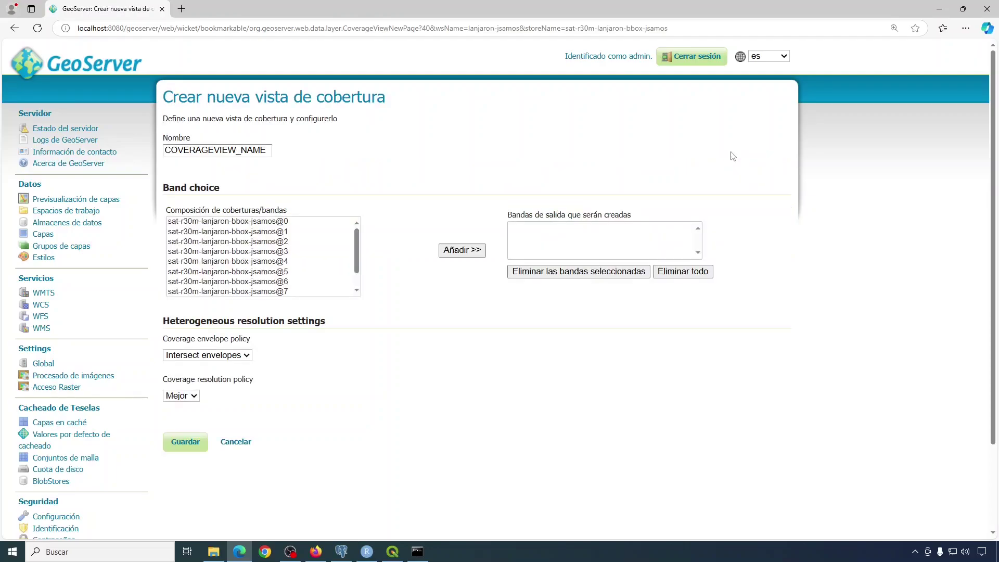
Add band sat-r30m-lanjaron-bbox-jsamos@1 as output and paste the copied layer name.
{"action": "left_click", "coordinate": [251, 233]}
{"action": "left_click", "coordinate": [458, 250]}
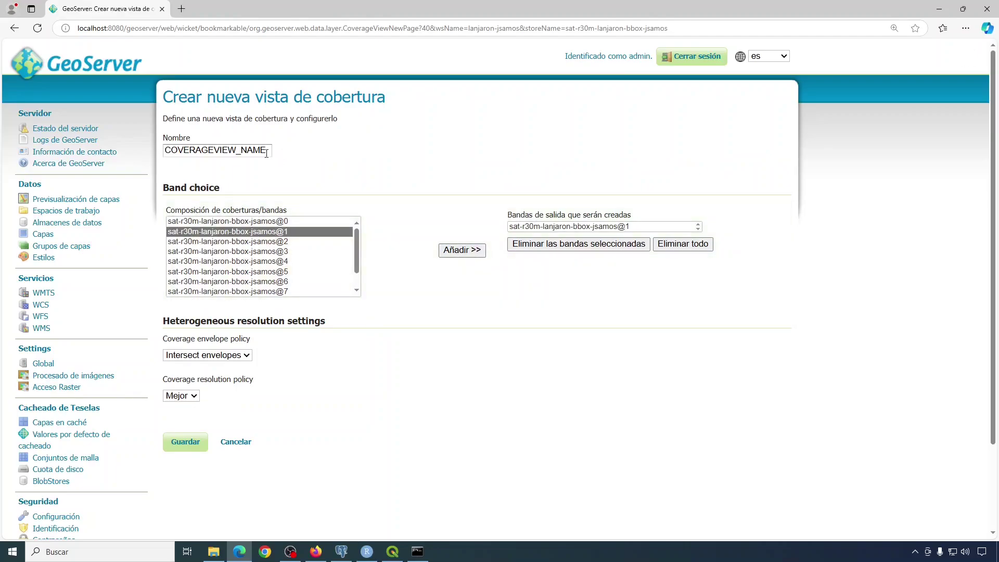
{"action": "left_click_drag", "start_coordinate": [266, 153], "coordinate": [149, 158]}
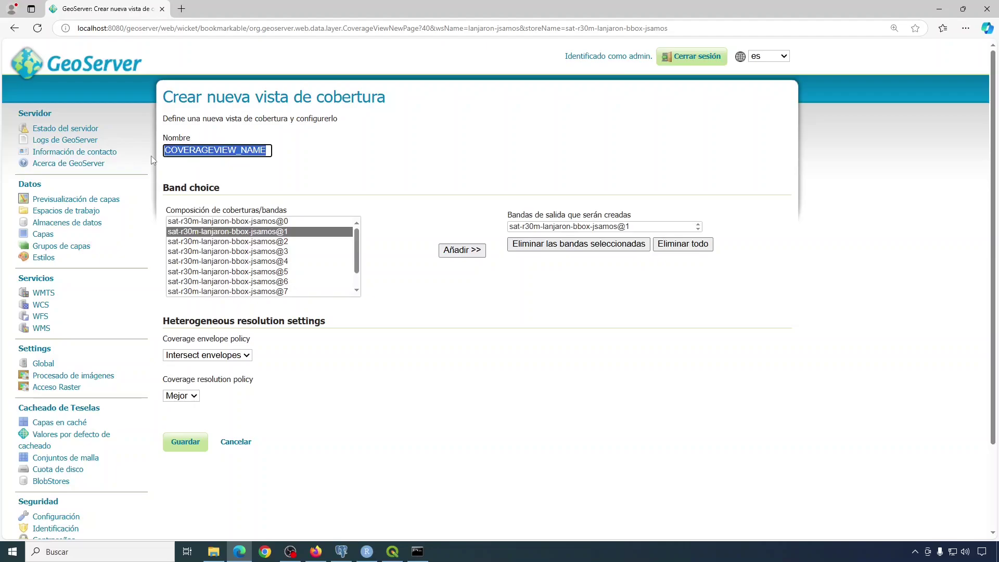
{"action": "key", "text": "ctrl+v"}
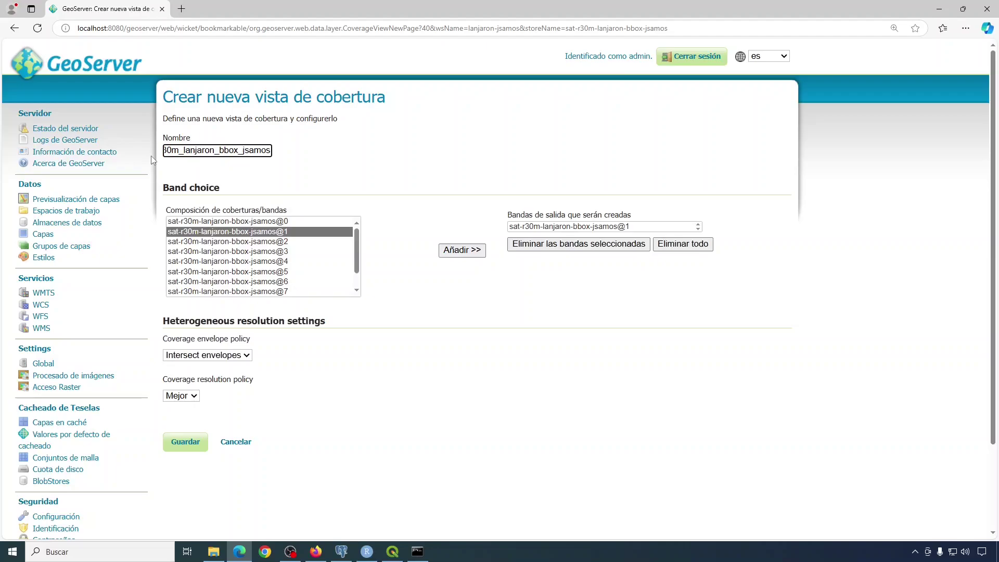
{"action": "key", "text": "Home"}
Check QGIS band order, change the name to sat_B10_r30m_lanjaron_bbox_jsamos, and save.
{"action": "key", "text": "alt+Tab"}
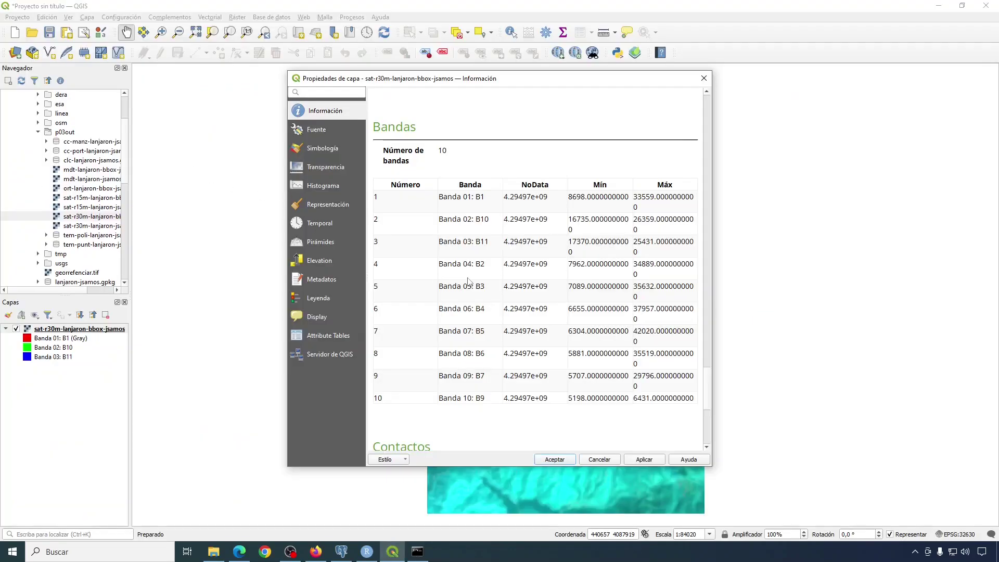
{"action": "key", "text": "alt+Tab"}
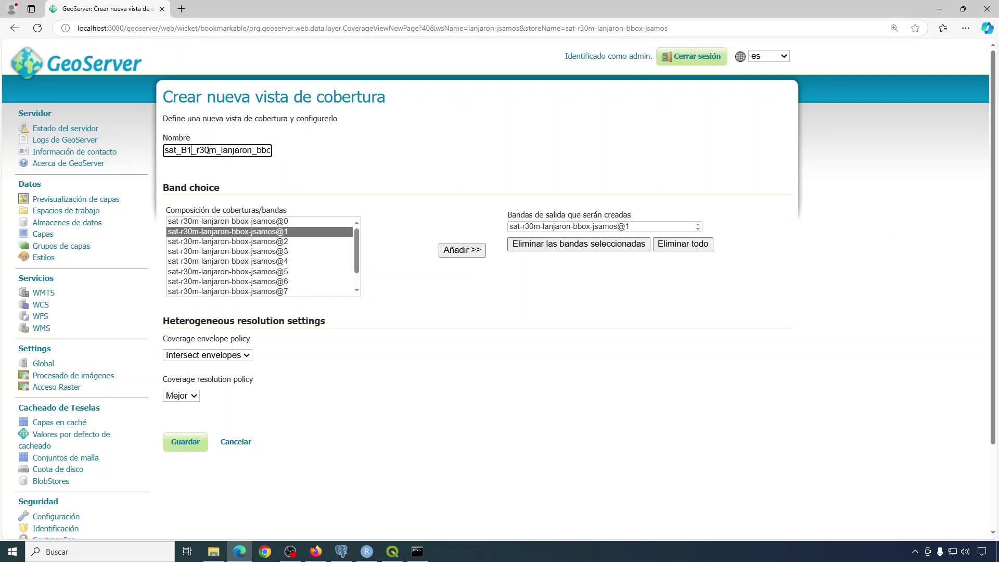
{"action": "type", "text": "0"}
{"action": "left_click", "coordinate": [184, 445]}
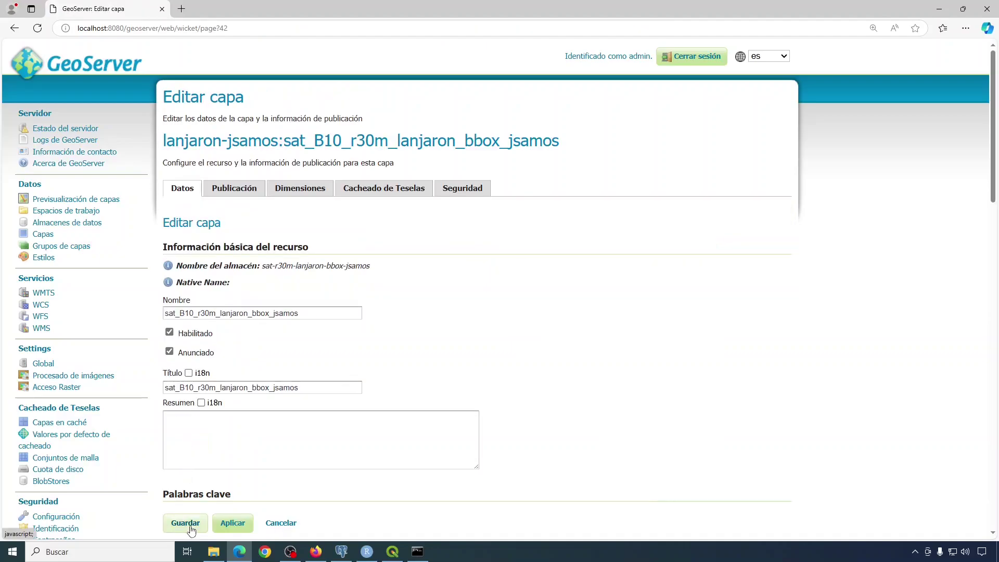
Publish the sat_B10 layer and open its OpenLayers preview from page 2 of the previews.
{"action": "left_click", "coordinate": [187, 523]}
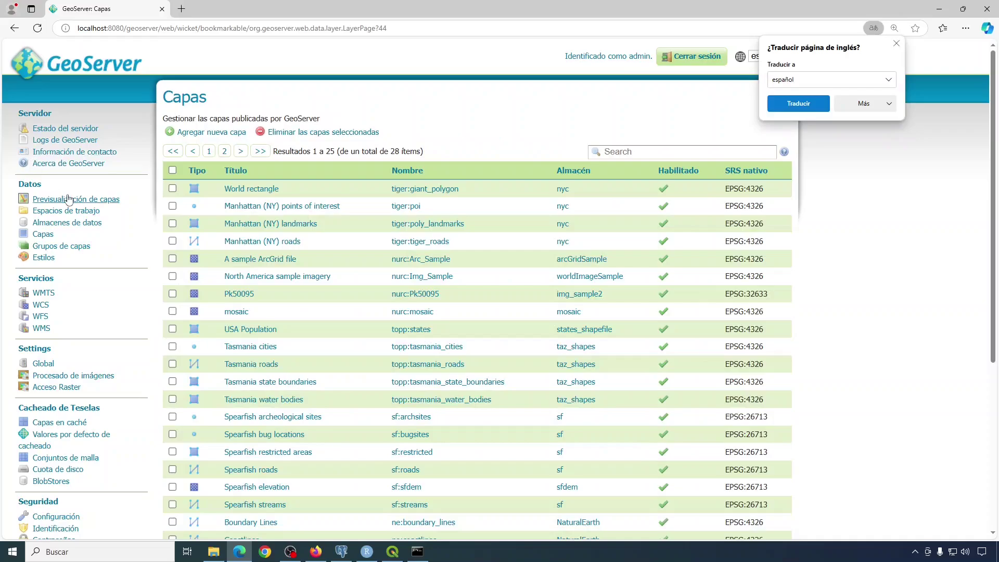
{"action": "left_click", "coordinate": [63, 199]}
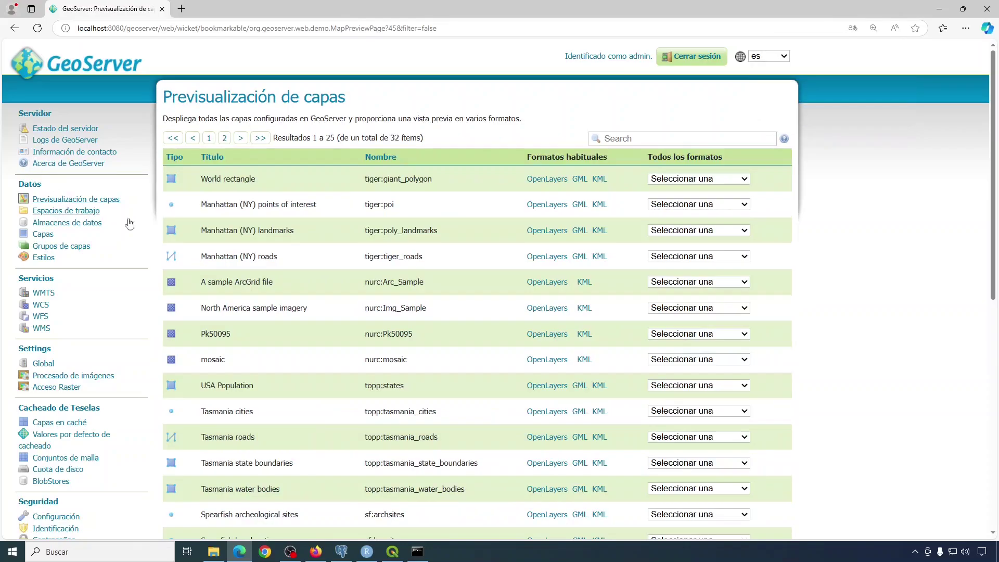
{"action": "scroll", "coordinate": [442, 281], "scroll_direction": "down", "scroll_amount": 8}
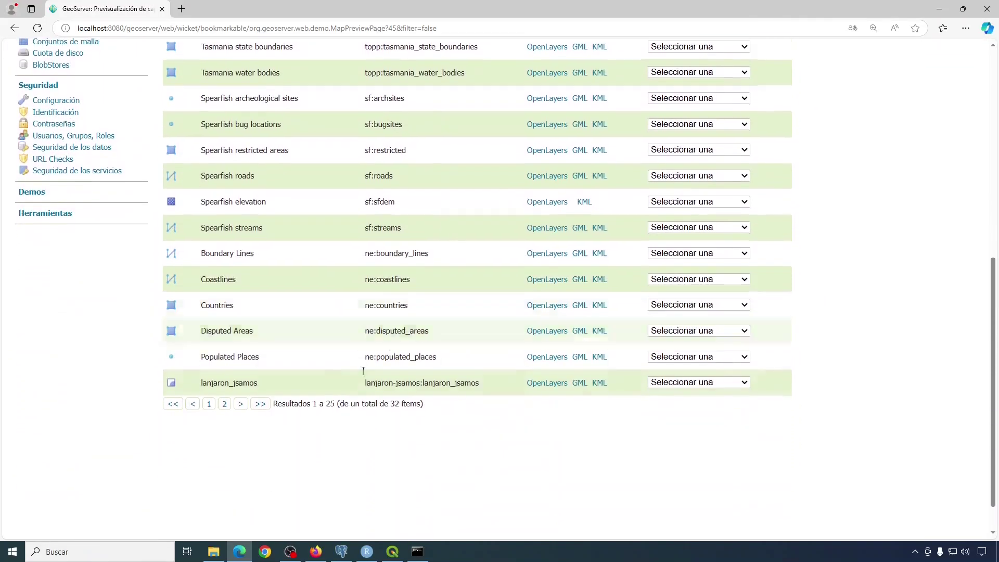
{"action": "left_click", "coordinate": [224, 404]}
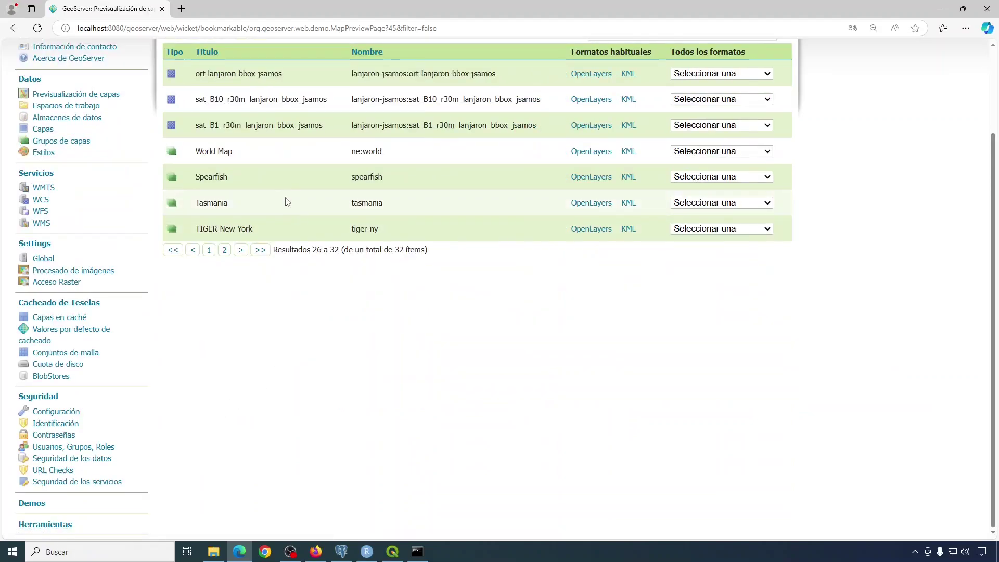
{"action": "left_click", "coordinate": [588, 99]}
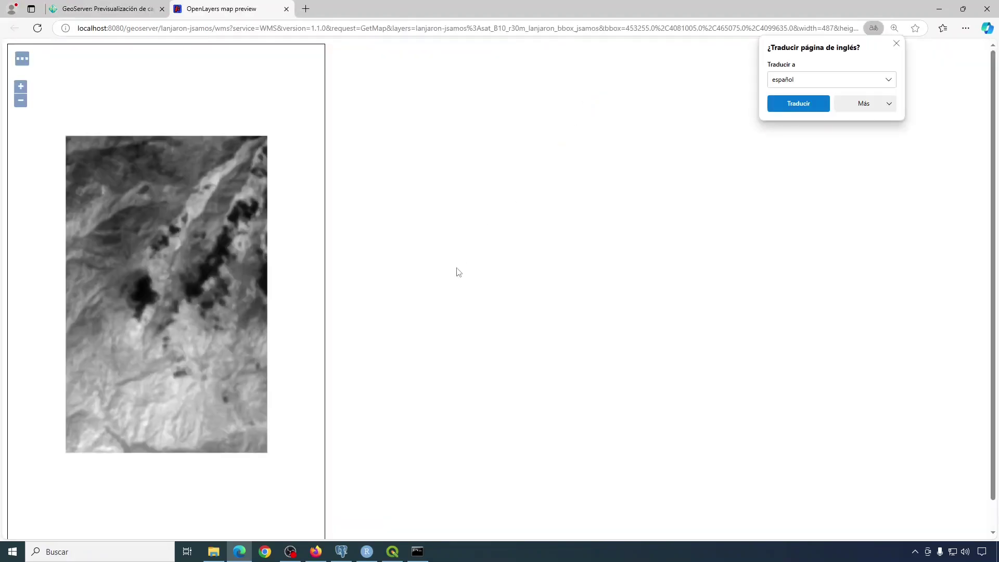
Close and reopen the sat_B10_r30m_lanjaron_bbox_jsamos OpenLayers map preview.
{"action": "left_click", "coordinate": [287, 10]}
{"action": "scroll", "coordinate": [384, 305], "scroll_direction": "up", "scroll_amount": 3}
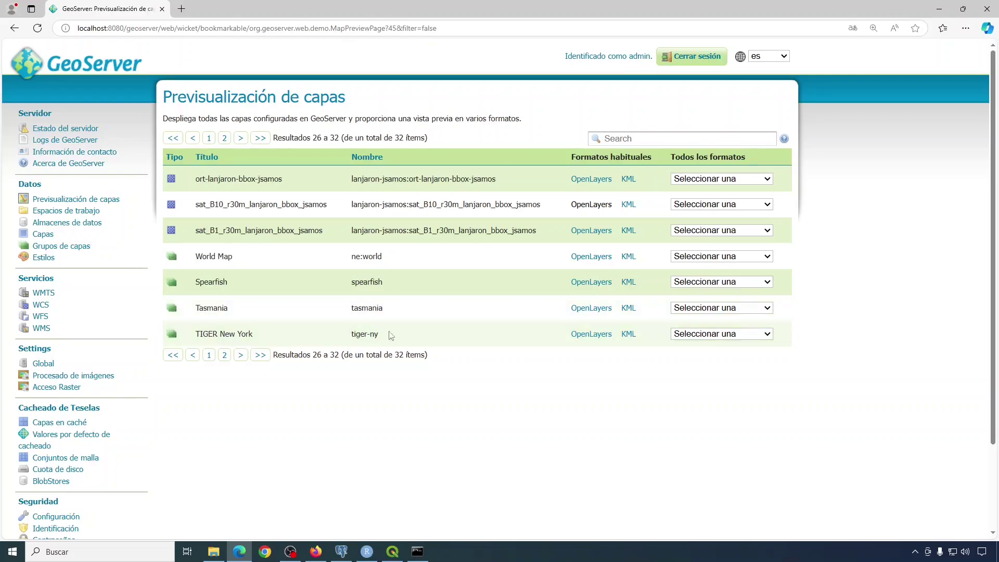
{"action": "left_click", "coordinate": [591, 205]}
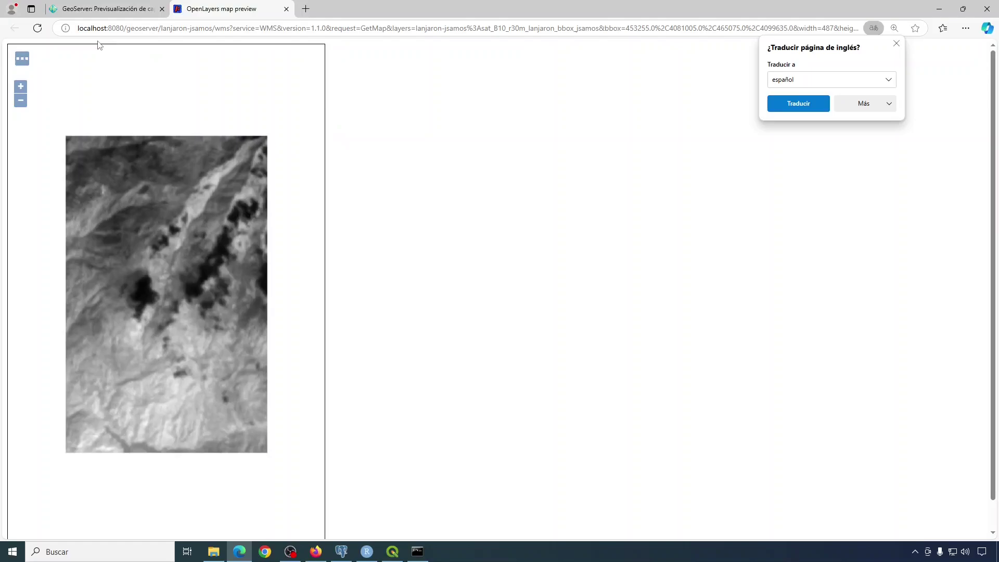
Select the workspace WMS address localhost:8080/geoserver/lanjaron-jsamos/wms? and switch to QGIS.
{"action": "left_click", "coordinate": [108, 29]}
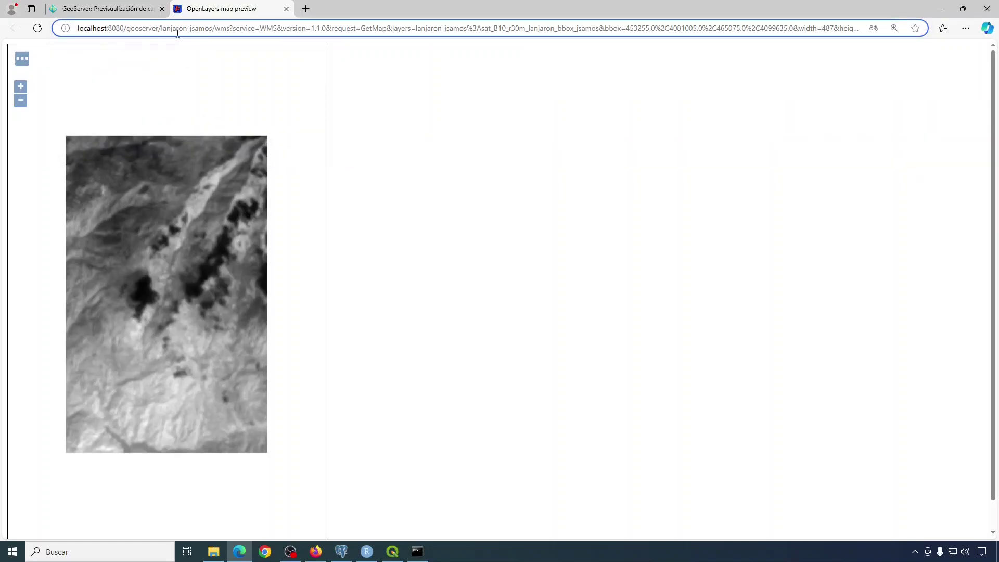
{"action": "left_click", "coordinate": [234, 29]}
{"action": "key", "text": "Escape"}
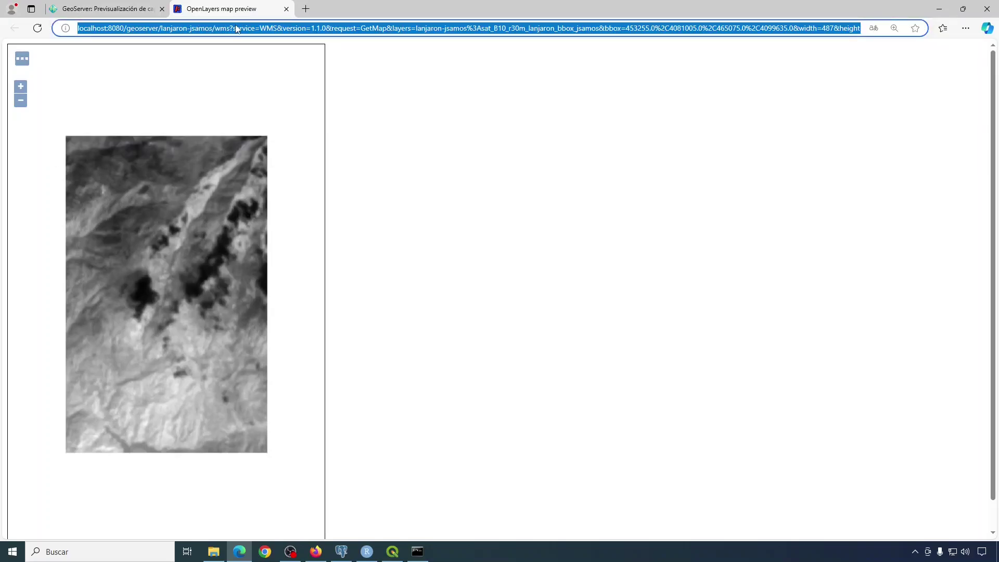
{"action": "left_click", "coordinate": [235, 28]}
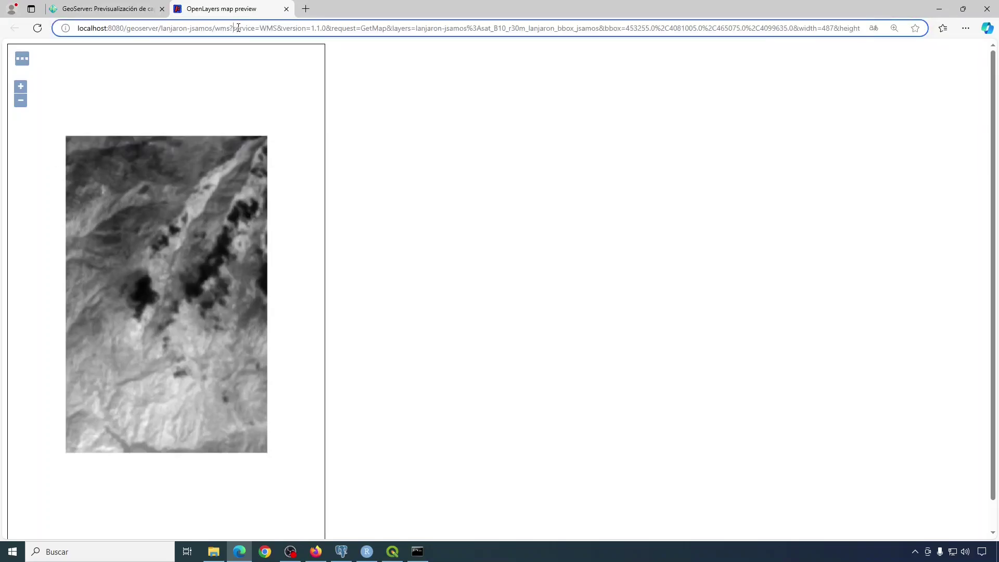
{"action": "key", "text": "shift+Left"}
{"action": "key", "text": "shift+Left"}
{"action": "key", "text": "shift+Left"}
{"action": "key", "text": "shift+Left"}
{"action": "key", "text": "shift+Left"}
{"action": "key", "text": "shift+Left"}
{"action": "key", "text": "shift+Left"}
{"action": "key", "text": "shift+Left"}
{"action": "key", "text": "shift+Left"}
{"action": "key", "text": "shift+Left"}
{"action": "key", "text": "shift+Left"}
{"action": "key", "text": "shift+Left"}
{"action": "key", "text": "shift+Left"}
{"action": "key", "text": "shift+Left"}
{"action": "key", "text": "shift+Left"}
{"action": "key", "text": "shift+Left"}
{"action": "key", "text": "shift+Left"}
{"action": "key", "text": "shift+Left"}
{"action": "key", "text": "shift+Left"}
{"action": "key", "text": "shift+Left"}
{"action": "key", "text": "ctrl+c"}
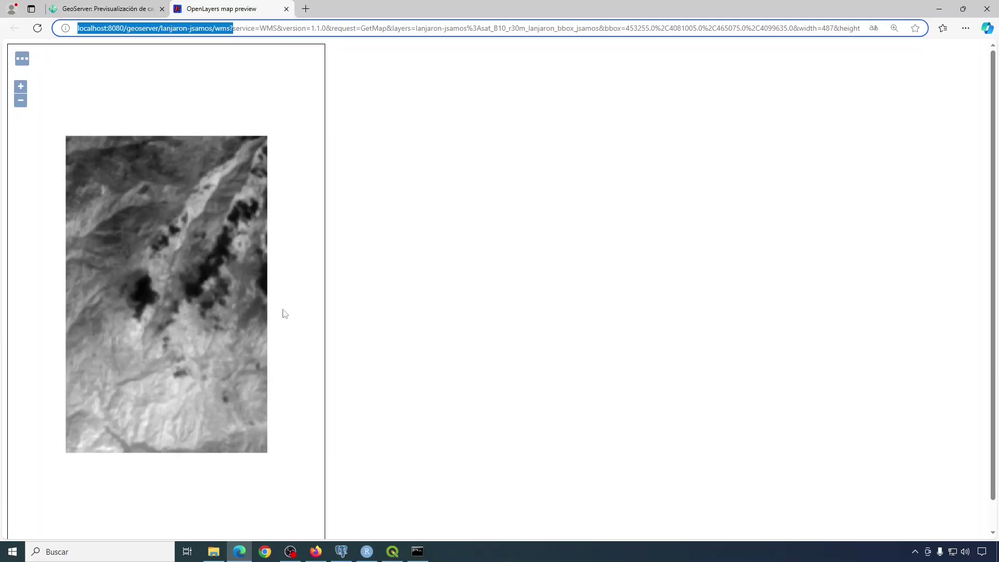
{"action": "left_click", "coordinate": [392, 551]}
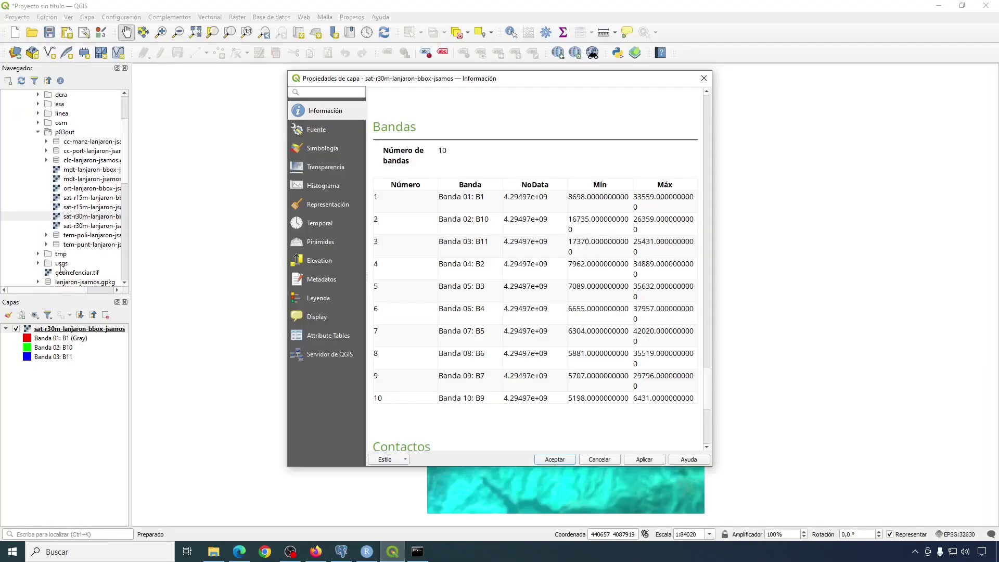
Remove the sat-r30m-lanjaron-bbox-jsamos raster layer from the QGIS project.
{"action": "left_click", "coordinate": [599, 461]}
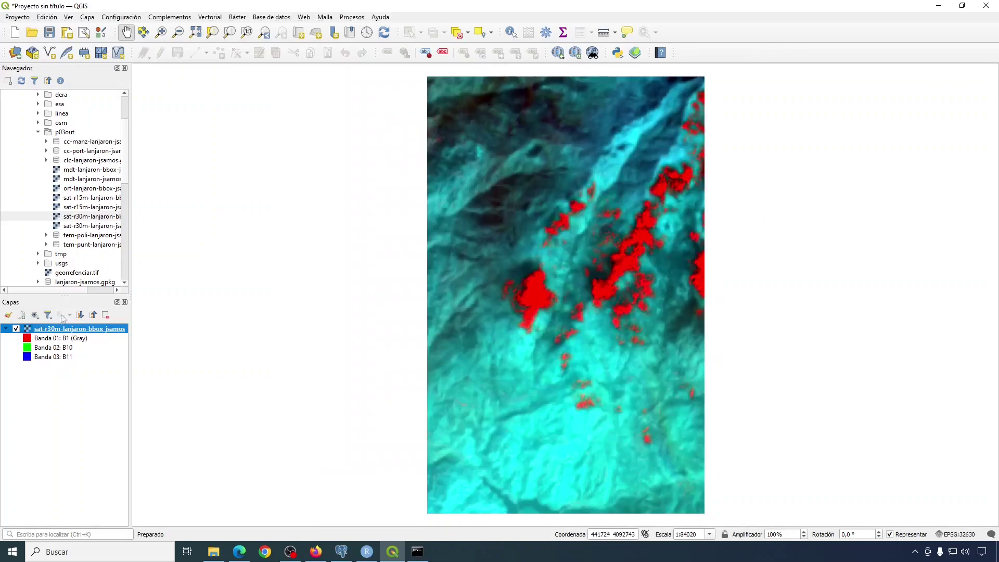
{"action": "left_click", "coordinate": [106, 315]}
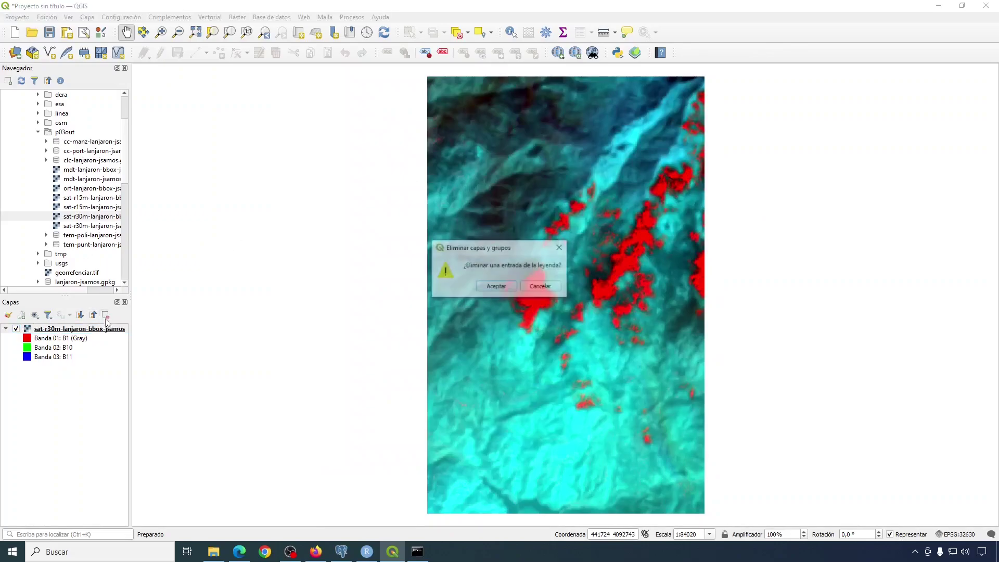
{"action": "left_click", "coordinate": [496, 287]}
Collapse Favoritos and expand the WMS/WMTS connections in the Navigator.
{"action": "scroll", "coordinate": [34, 122], "scroll_direction": "up", "scroll_amount": 3}
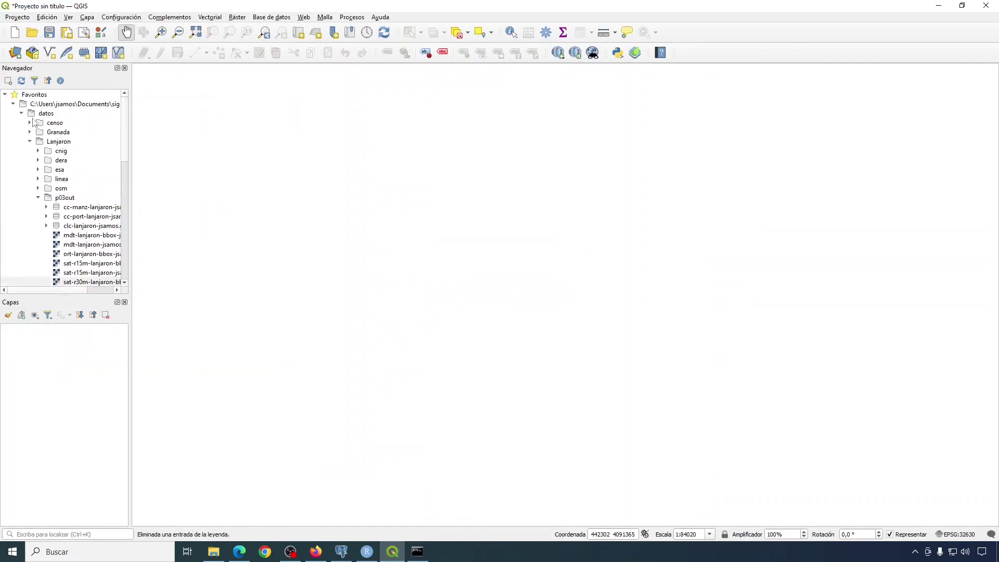
{"action": "left_click", "coordinate": [5, 95]}
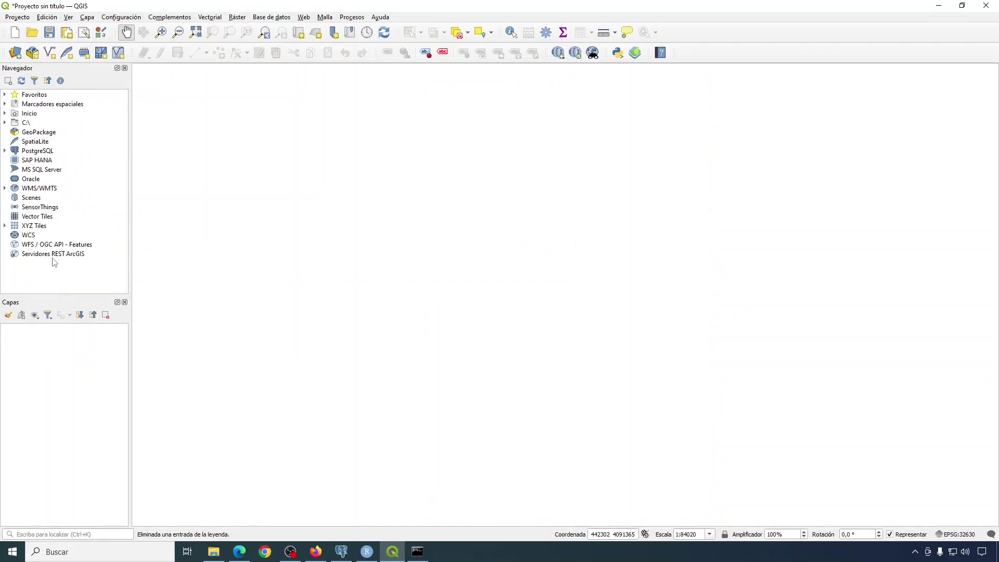
{"action": "left_click", "coordinate": [5, 188]}
Start a new WMS/WMTS connection in QGIS with the copied GeoServer WMS address as its URL.
{"action": "left_click", "coordinate": [45, 189]}
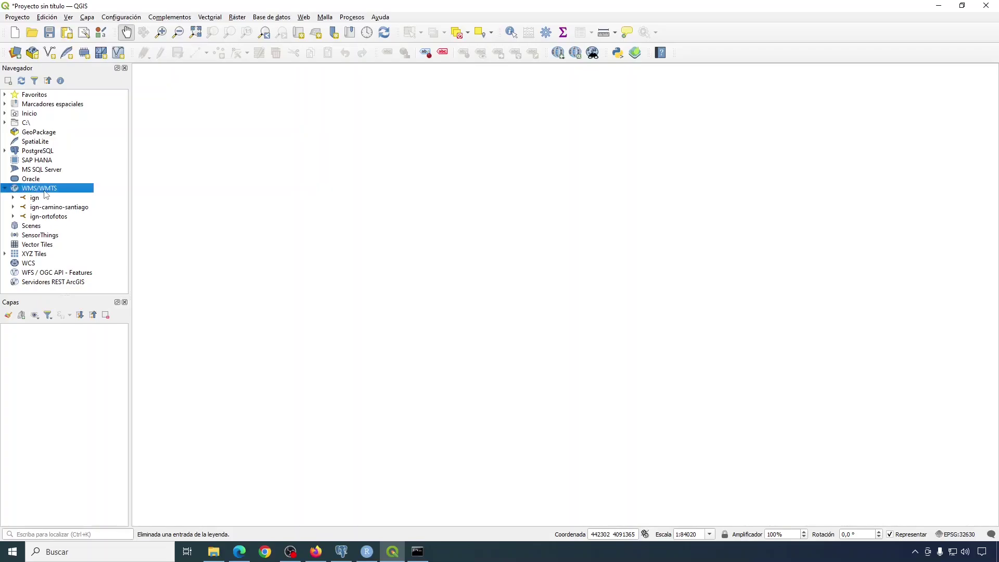
{"action": "right_click", "coordinate": [44, 189]}
{"action": "left_click", "coordinate": [68, 196]}
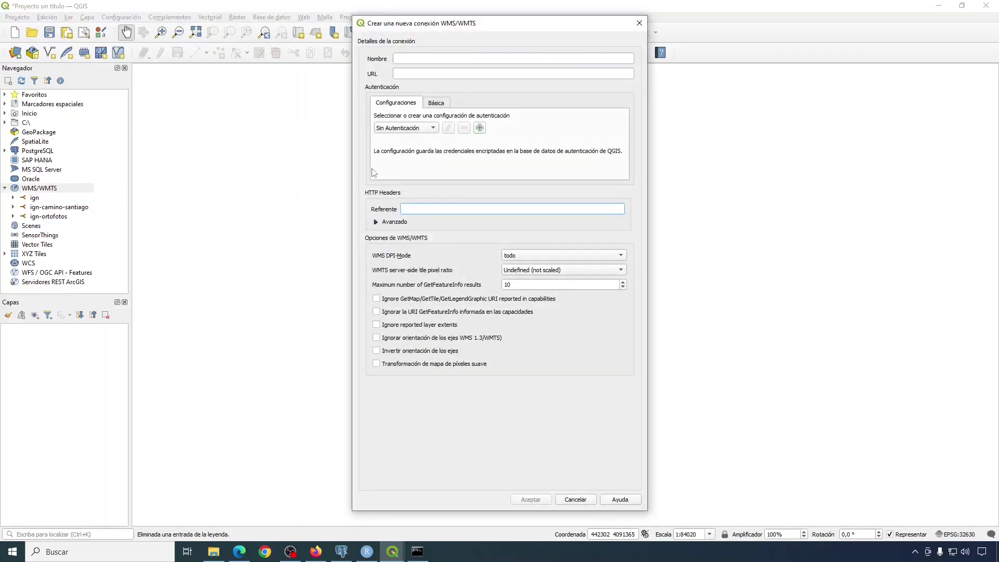
{"action": "left_click", "coordinate": [410, 73]}
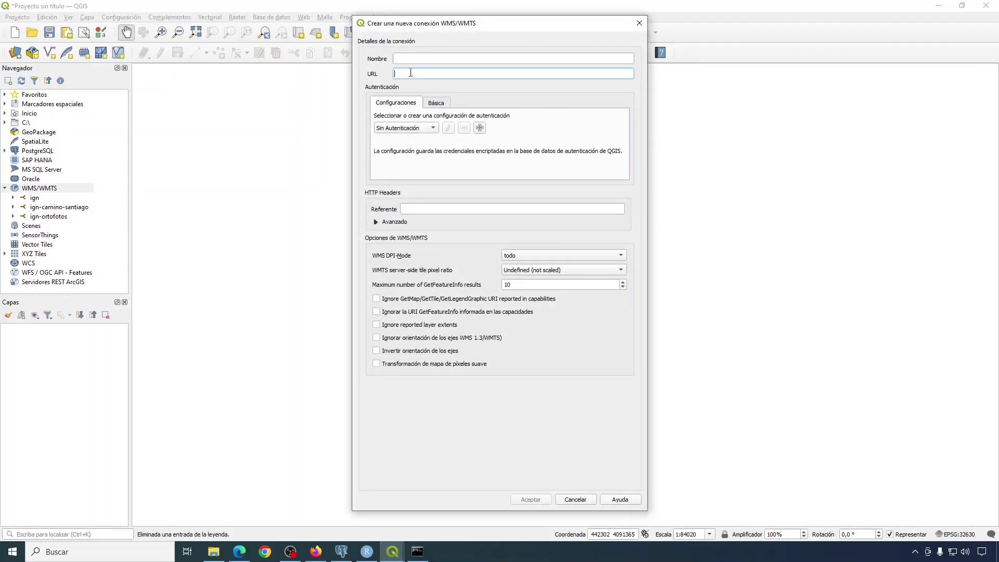
{"action": "key", "text": "ctrl+v"}
Name the connection lanjaron-jsamos, copied from the exercise page, and save it.
{"action": "left_click", "coordinate": [431, 62]}
{"action": "key", "text": "alt+Tab"}
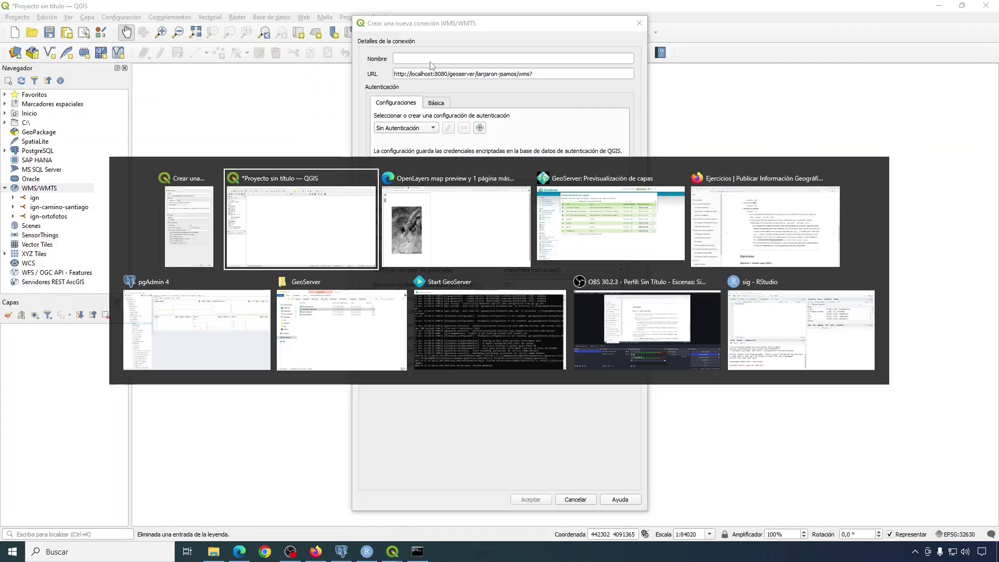
{"action": "key", "text": "alt+Tab"}
{"action": "key", "text": "alt+Tab"}
{"action": "key", "text": "alt+Tab"}
{"action": "scroll", "coordinate": [670, 182], "scroll_direction": "down", "scroll_amount": 8}
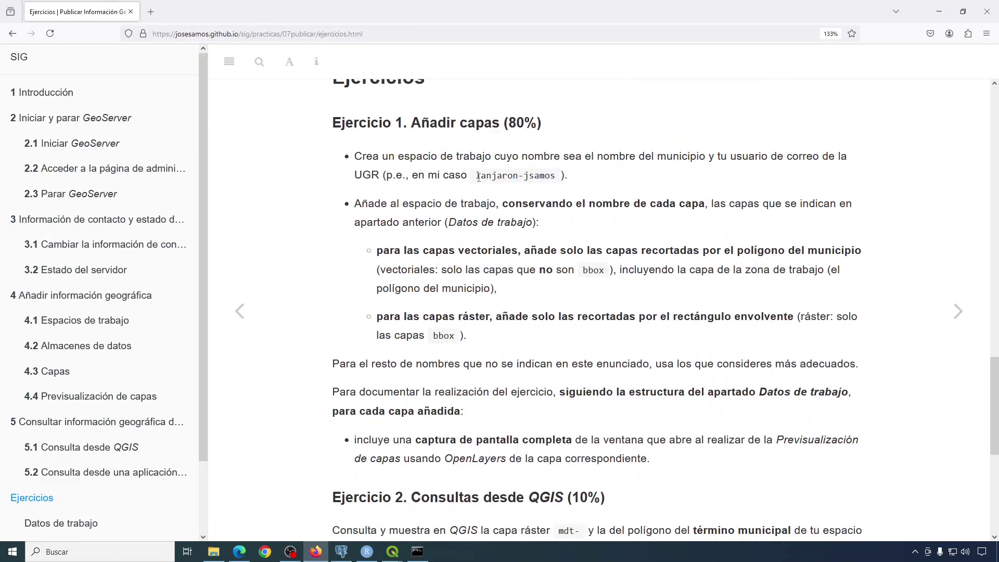
{"action": "left_click_drag", "start_coordinate": [479, 178], "coordinate": [563, 176]}
{"action": "right_click", "coordinate": [550, 175]}
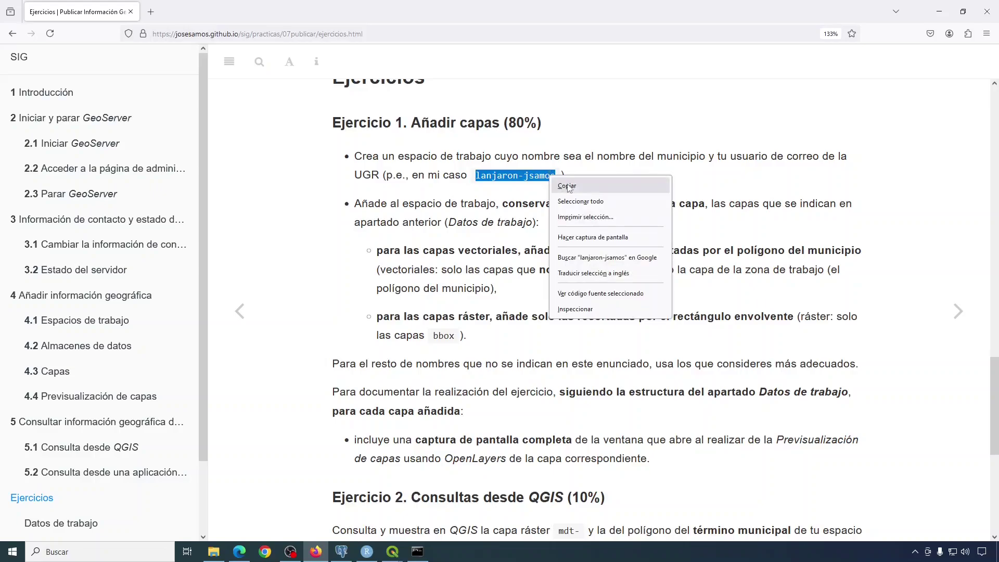
{"action": "left_click", "coordinate": [557, 182]}
{"action": "key", "text": "alt+Tab"}
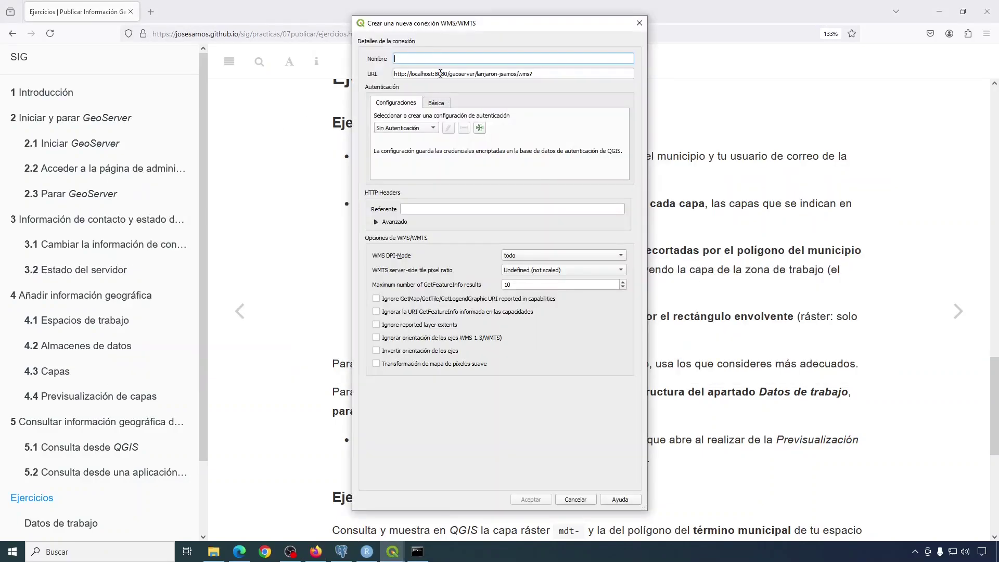
{"action": "key", "text": "ctrl+v"}
{"action": "left_click", "coordinate": [539, 503]}
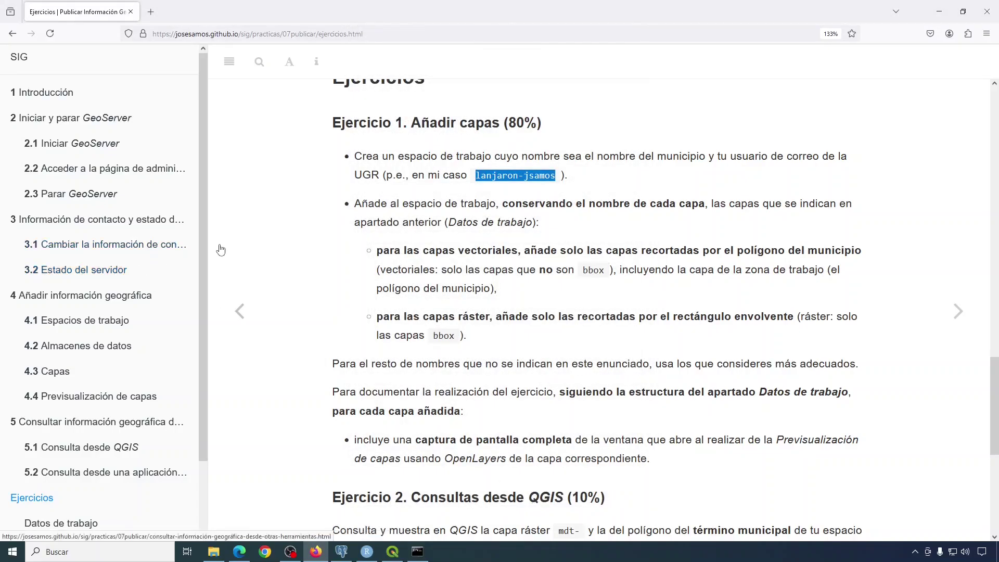
{"action": "left_click", "coordinate": [393, 553]}
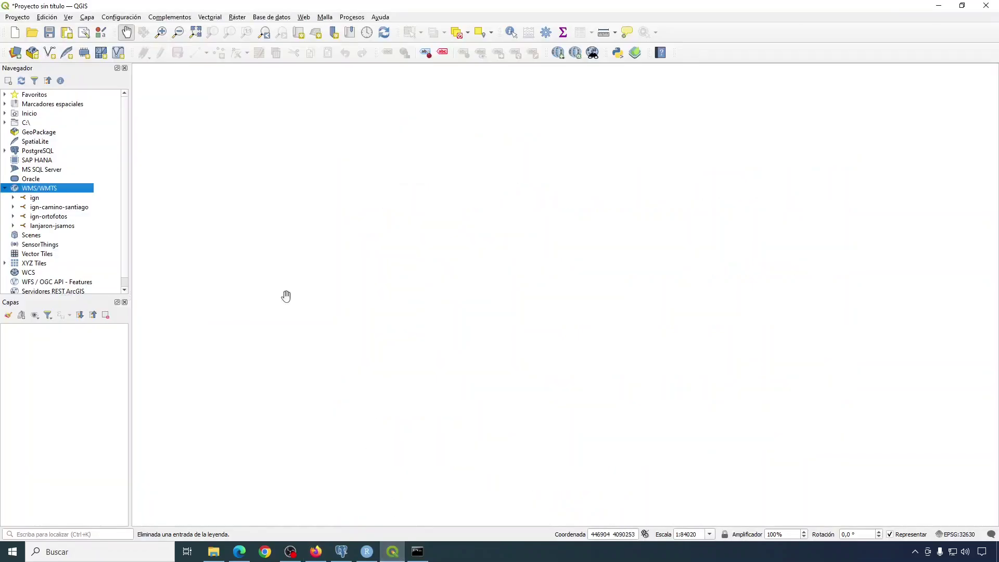
Add the lanjaron_jsamos polygon and orthophoto WMS layers, placing the orthophoto below the polygon.
{"action": "left_click", "coordinate": [60, 229]}
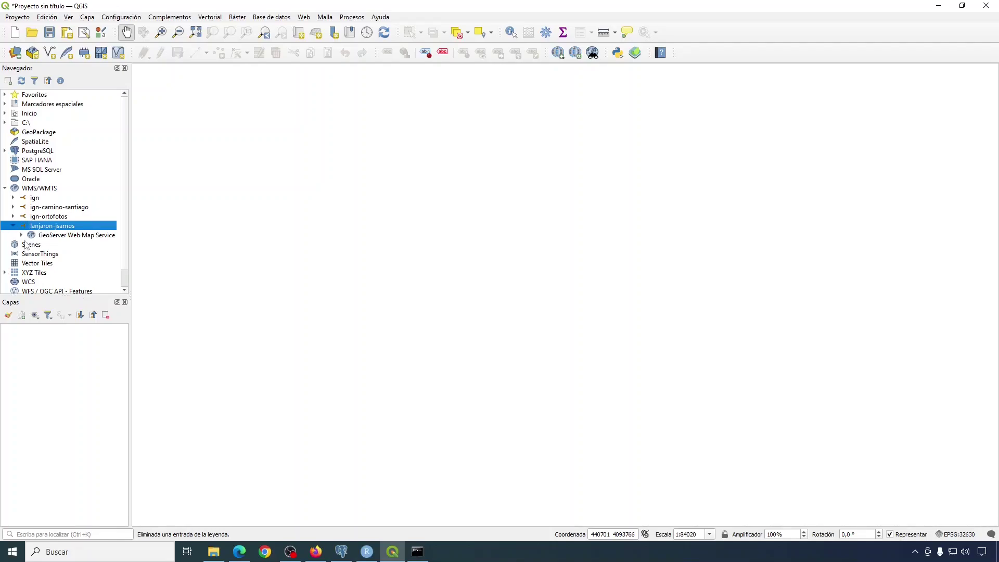
{"action": "left_click", "coordinate": [22, 235]}
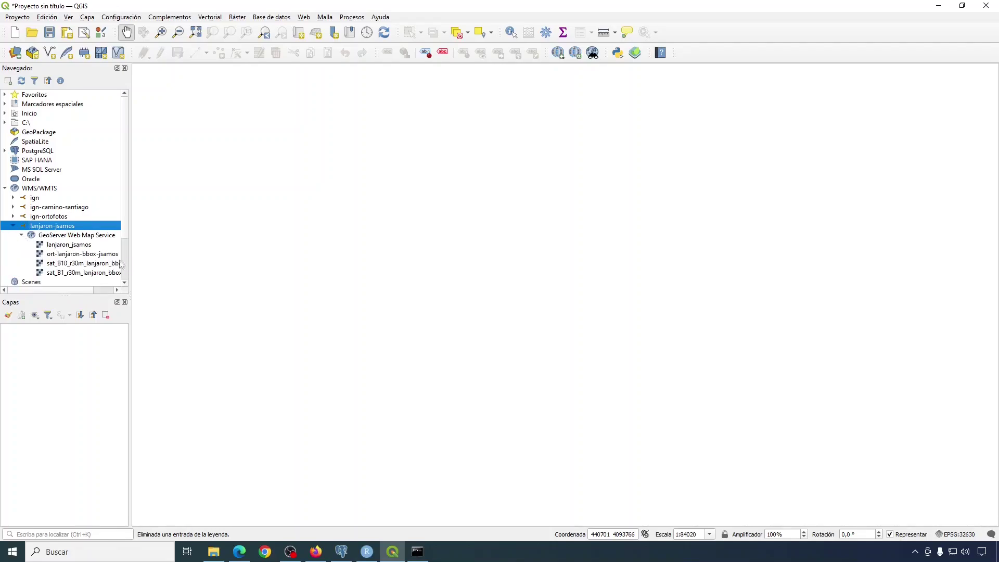
{"action": "scroll", "coordinate": [104, 208], "scroll_direction": "down", "scroll_amount": 2}
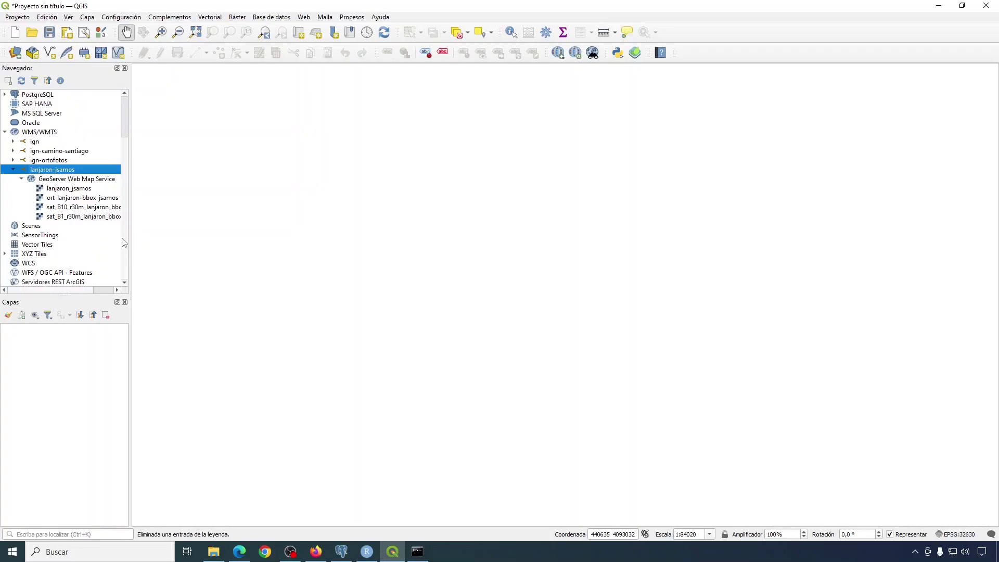
{"action": "double_click", "coordinate": [67, 227]}
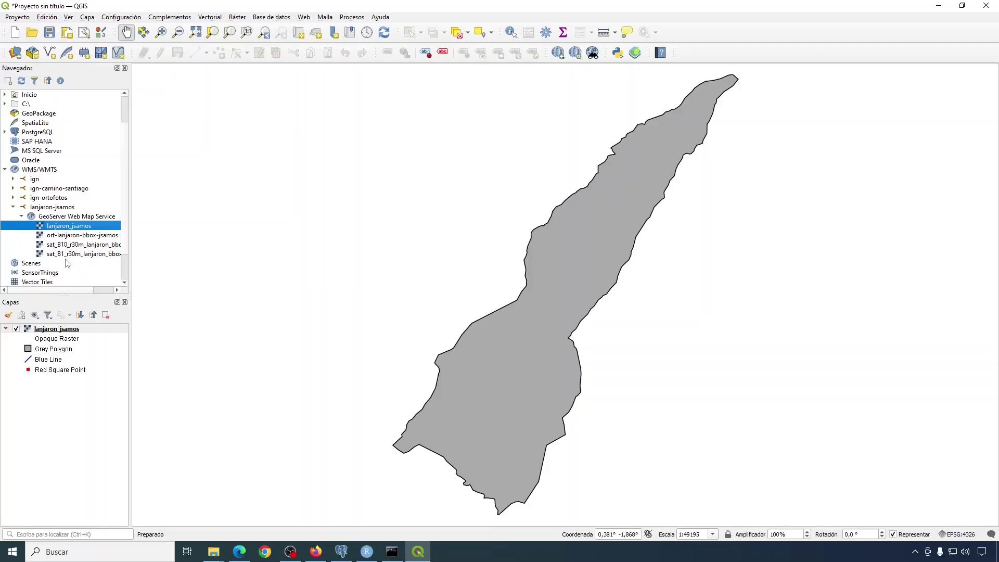
{"action": "double_click", "coordinate": [74, 235]}
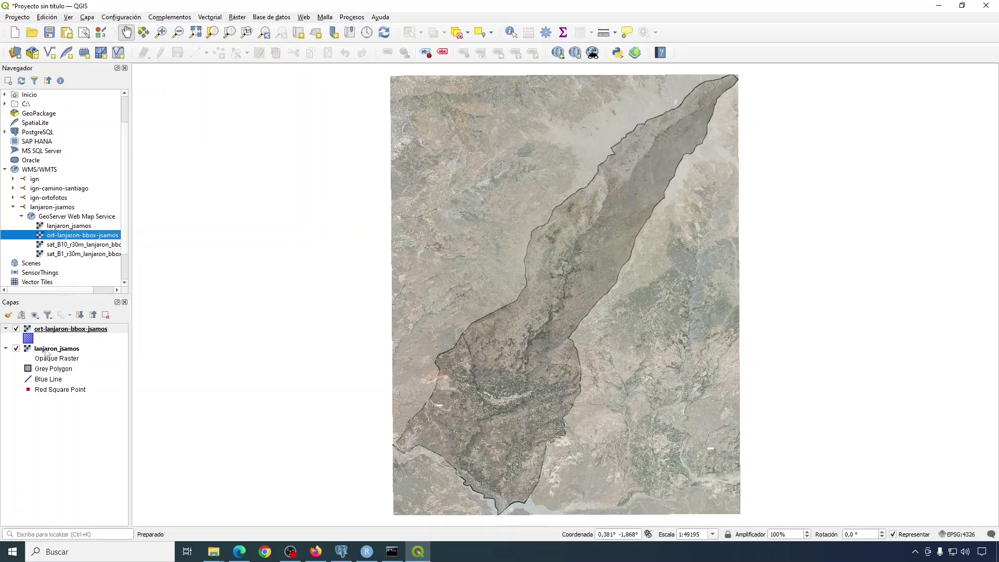
{"action": "left_click_drag", "start_coordinate": [58, 331], "coordinate": [46, 422]}
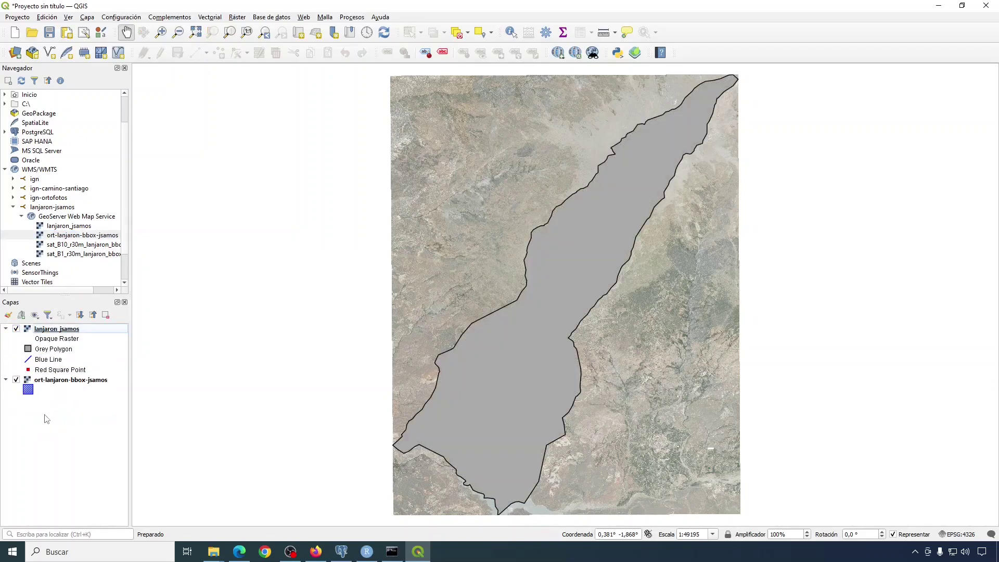
Add the B10 and B1 satellite band layers, then hide both of them.
{"action": "double_click", "coordinate": [74, 246]}
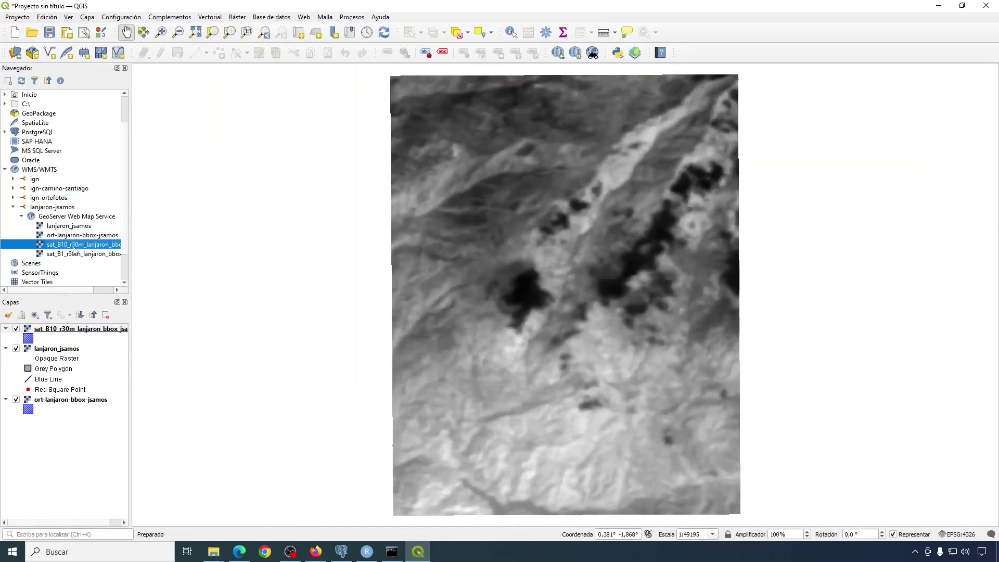
{"action": "double_click", "coordinate": [68, 255]}
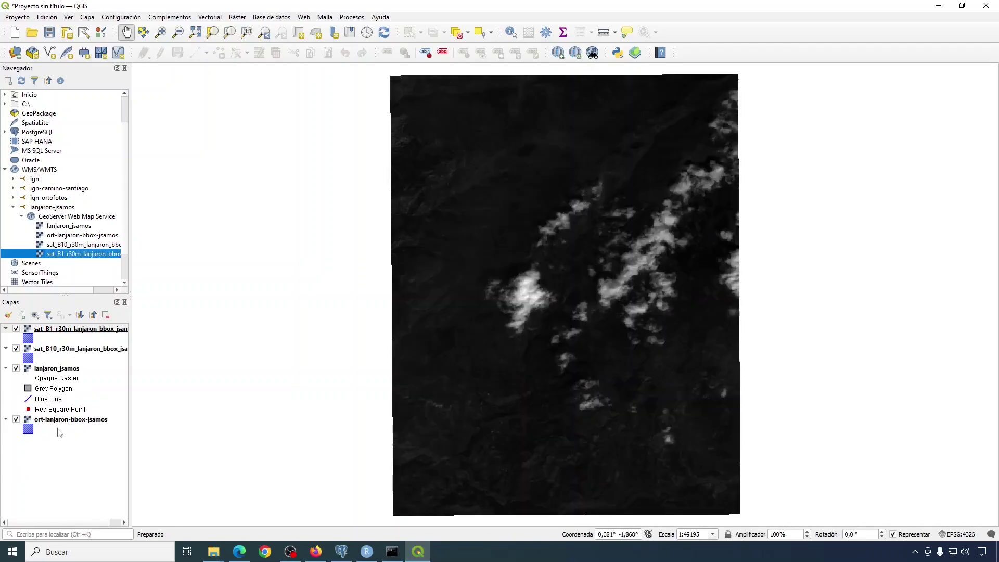
{"action": "left_click", "coordinate": [16, 329]}
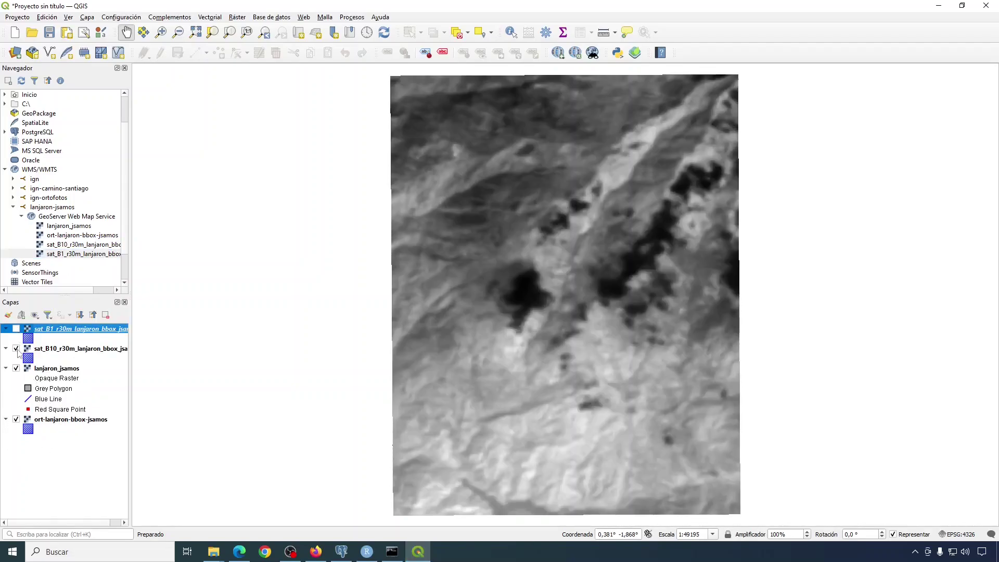
{"action": "left_click", "coordinate": [17, 348]}
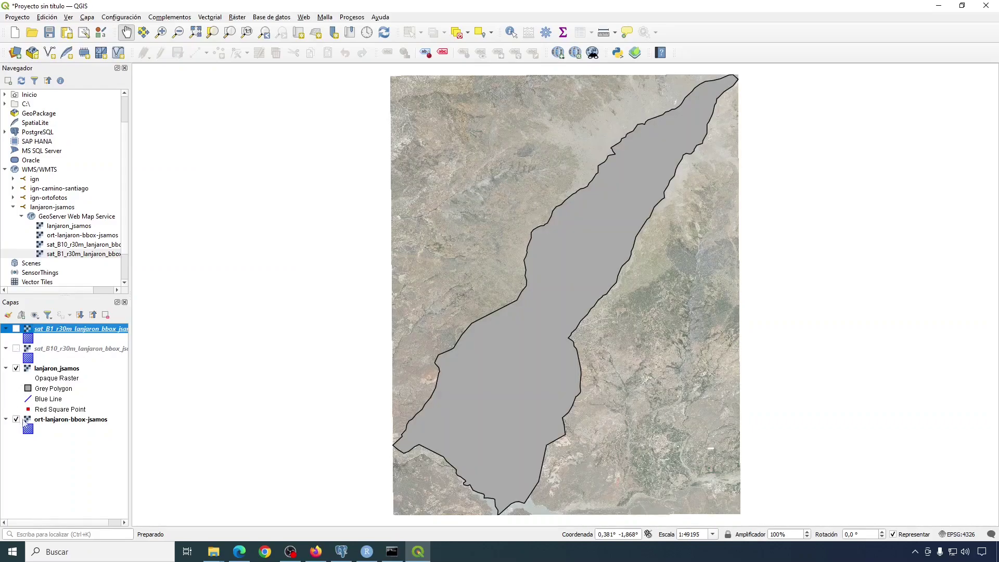
Hide the lanjaron_jsamos polygon and zoom the orthophoto to about 1:769 on Lanjarón's streets.
{"action": "left_click", "coordinate": [16, 368]}
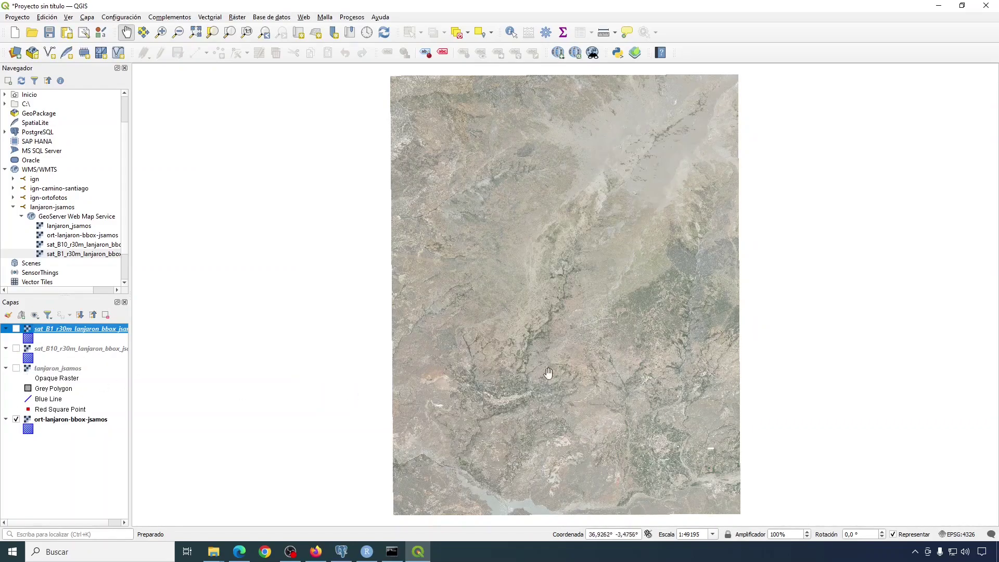
{"action": "scroll", "coordinate": [546, 370], "scroll_direction": "up", "scroll_amount": 2}
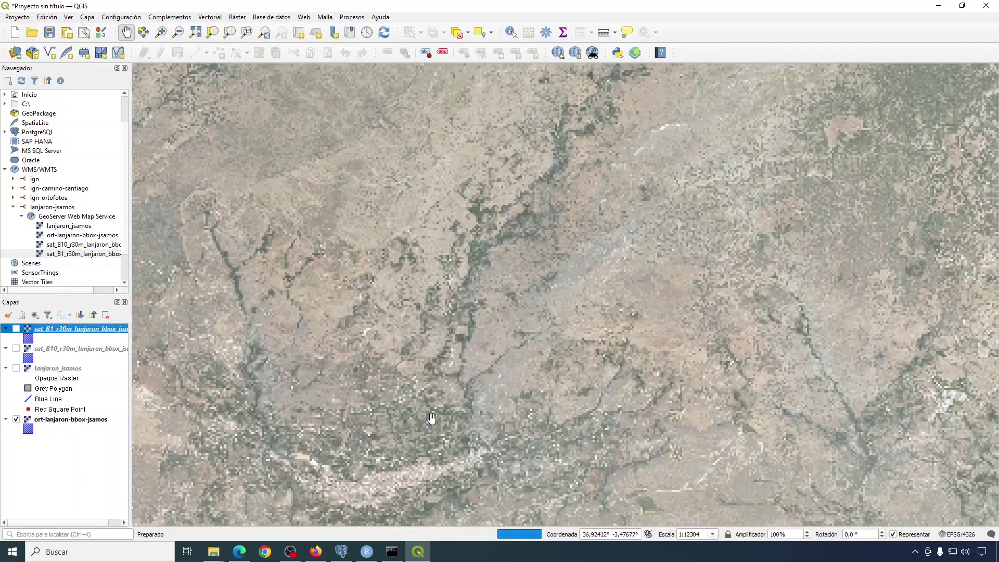
{"action": "left_click_drag", "start_coordinate": [435, 421], "coordinate": [461, 378]}
{"action": "scroll", "coordinate": [471, 363], "scroll_direction": "up", "scroll_amount": 2}
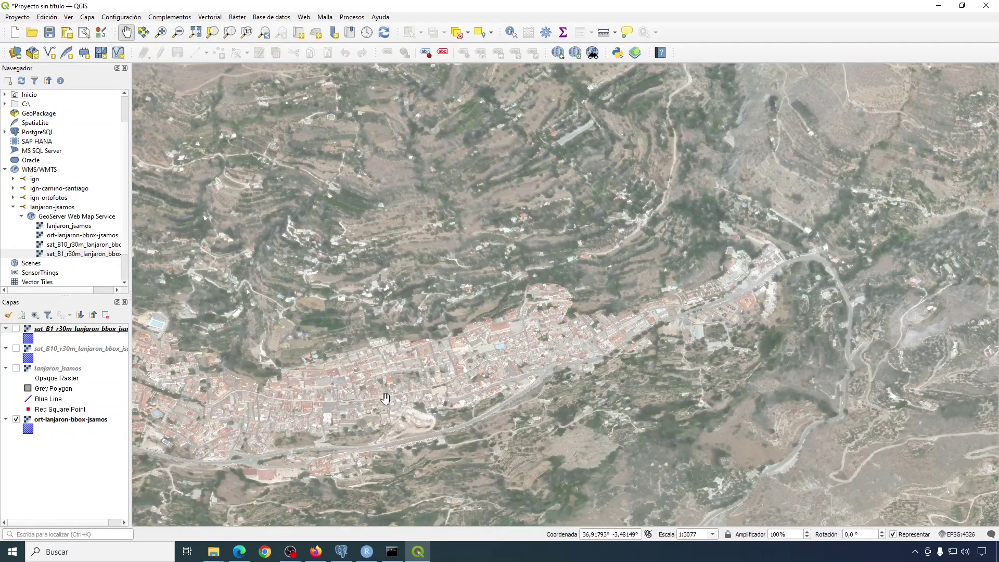
{"action": "scroll", "coordinate": [346, 409], "scroll_direction": "up", "scroll_amount": 1}
{"action": "scroll", "coordinate": [346, 408], "scroll_direction": "up", "scroll_amount": 1}
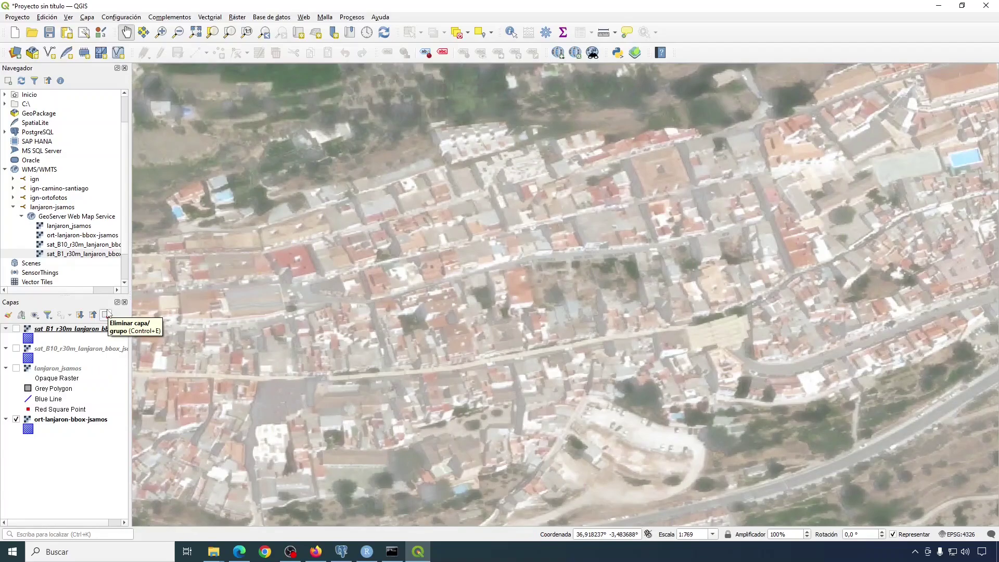
{"action": "key", "text": "alt+Tab"}
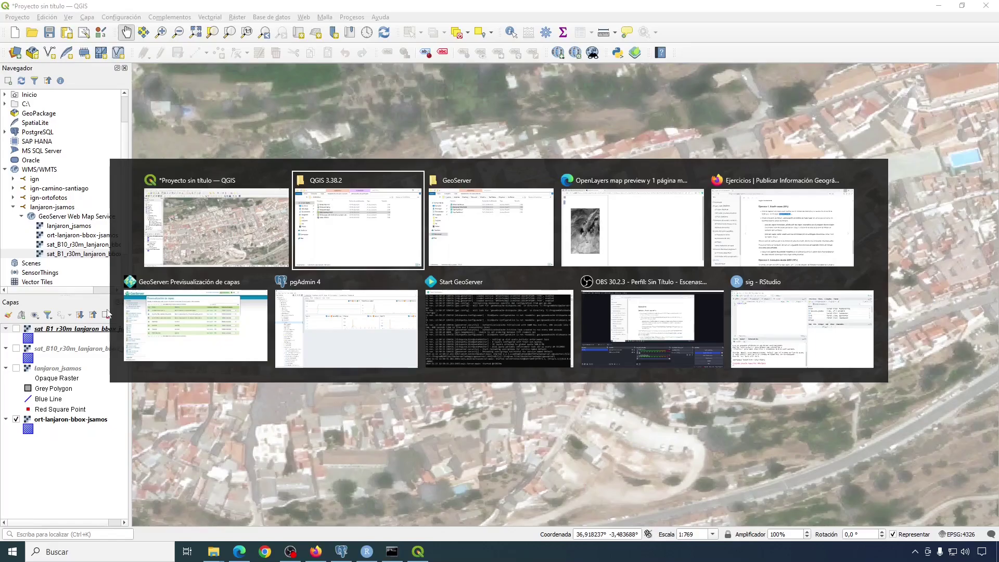
In Firefox, go to the course section 4.3 Capas showing the R GeoServer REST API example.
{"action": "key", "text": "alt+Tab"}
{"action": "key", "text": "alt+Tab"}
{"action": "key", "text": "alt+Tab"}
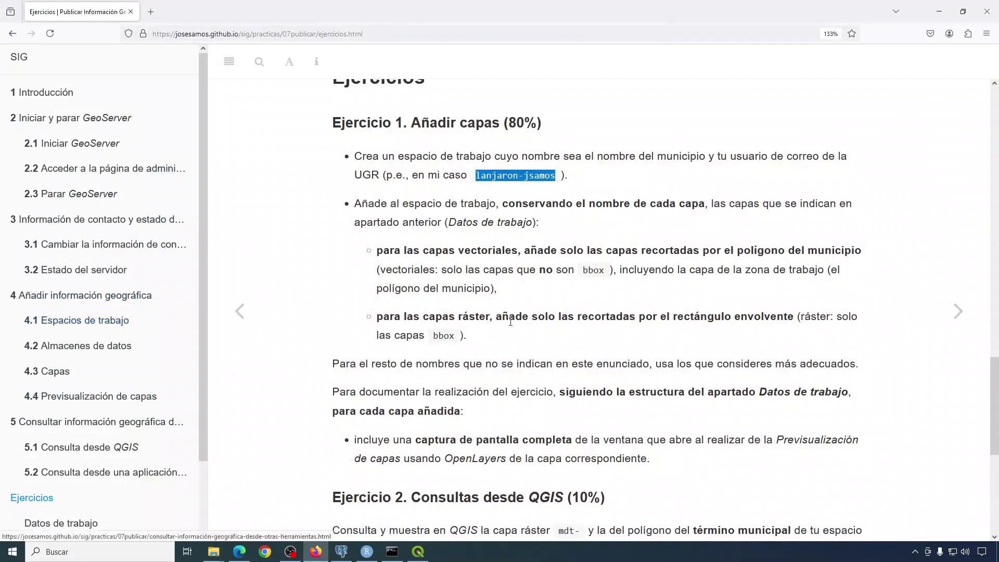
{"action": "scroll", "coordinate": [511, 322], "scroll_direction": "down", "scroll_amount": 5}
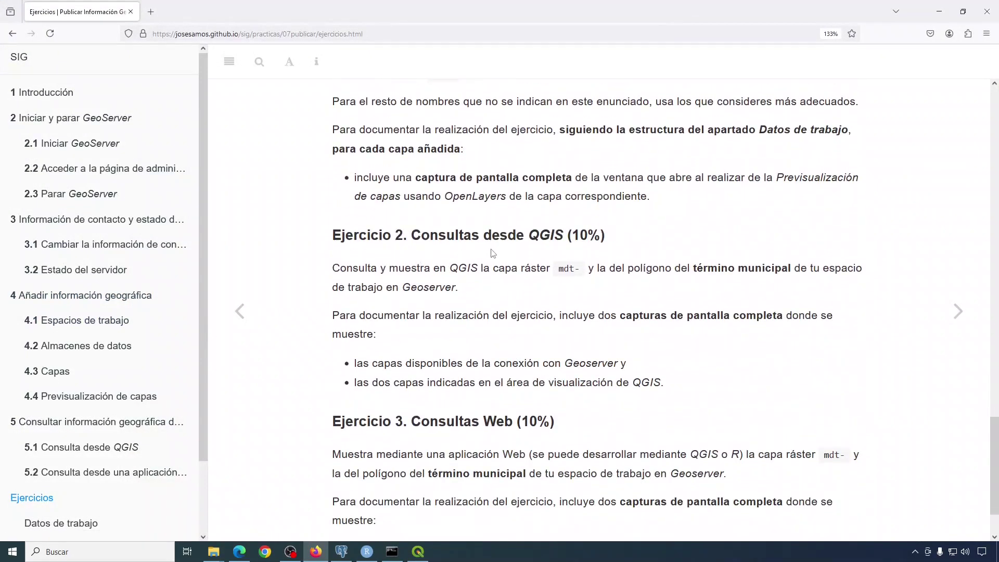
{"action": "scroll", "coordinate": [492, 261], "scroll_direction": "down", "scroll_amount": 1}
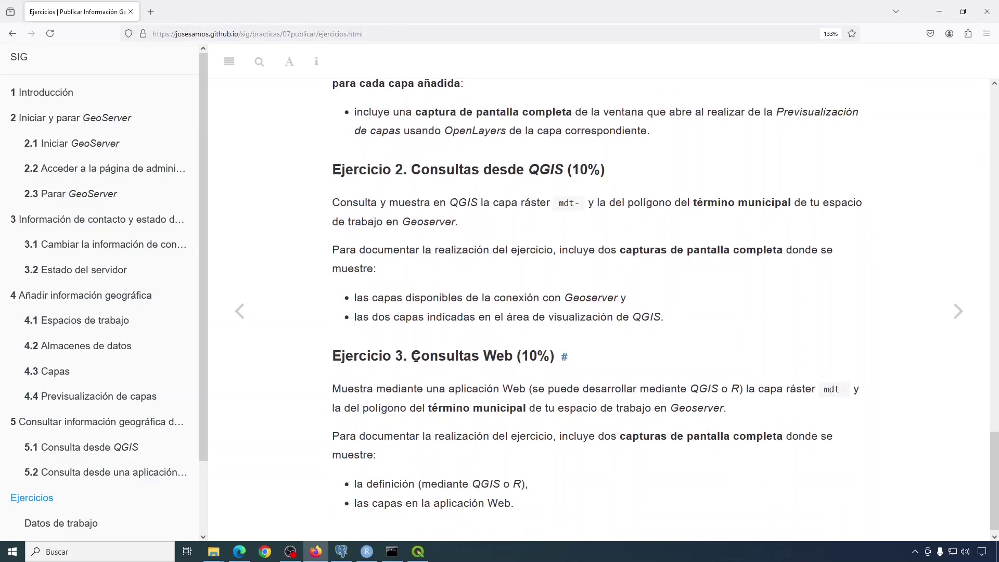
{"action": "left_click_drag", "start_coordinate": [416, 357], "coordinate": [513, 357]}
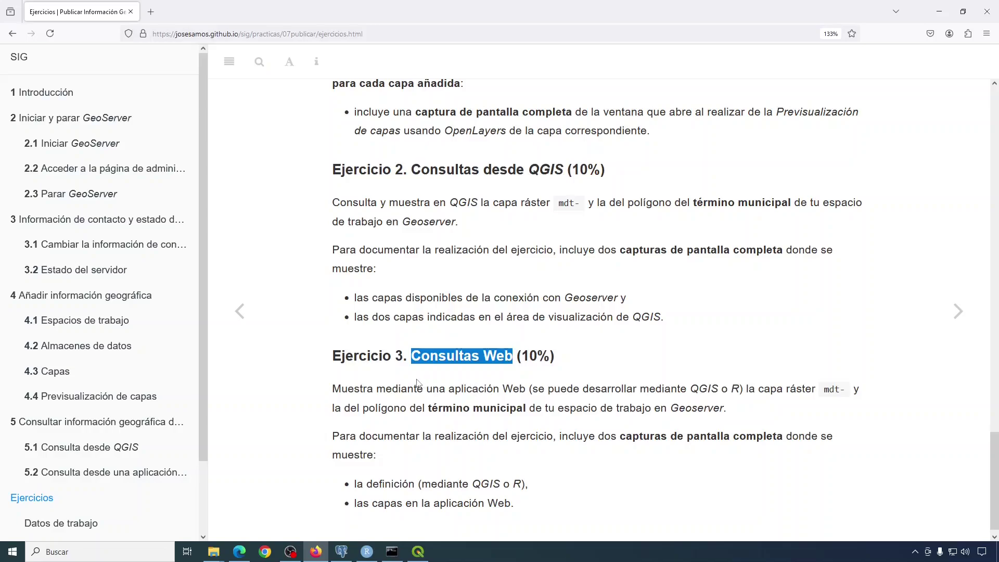
{"action": "scroll", "coordinate": [403, 383], "scroll_direction": "up", "scroll_amount": 3}
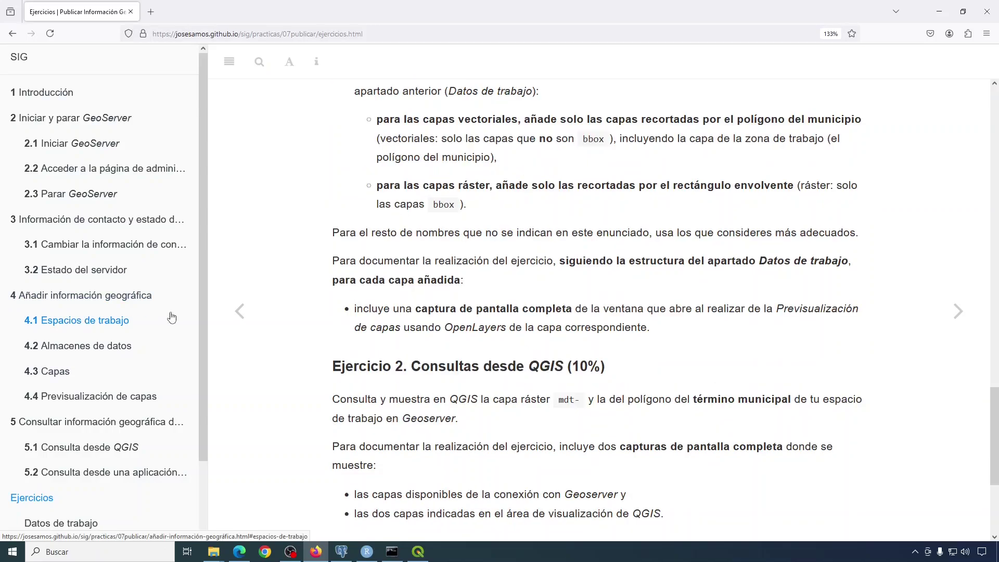
{"action": "left_click", "coordinate": [51, 373]}
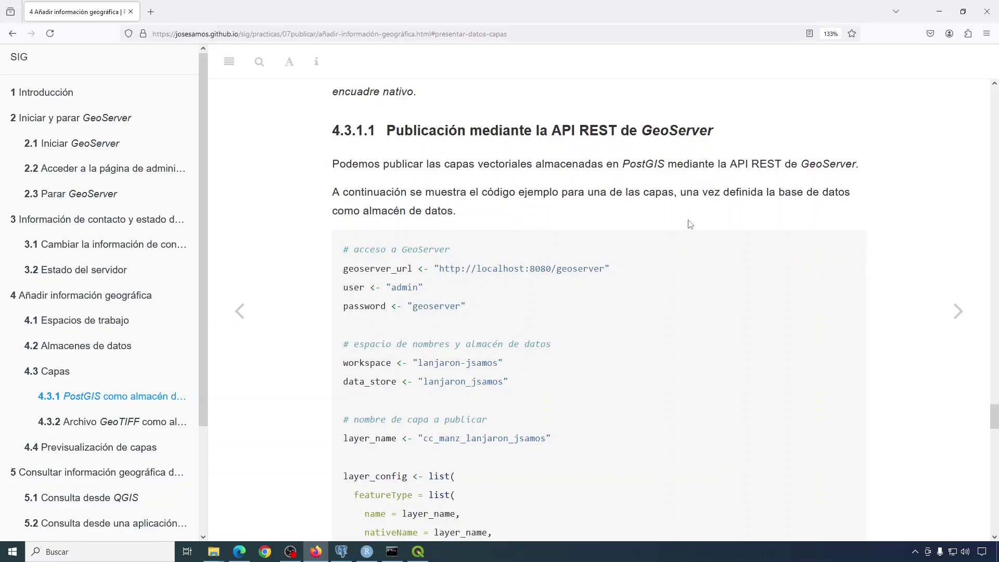
{"action": "mouse_move", "coordinate": [679, 263]}
Replace the library(sf) line in the Untitled1 RStudio script with the pasted GeoServer publishing code.
{"action": "left_click", "coordinate": [367, 553]}
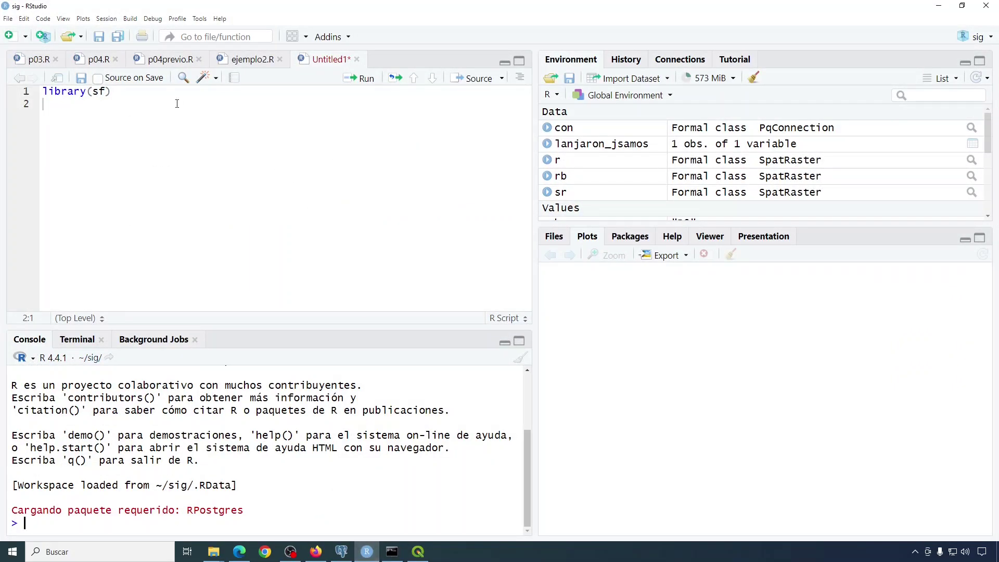
{"action": "left_click_drag", "start_coordinate": [119, 93], "coordinate": [14, 99]}
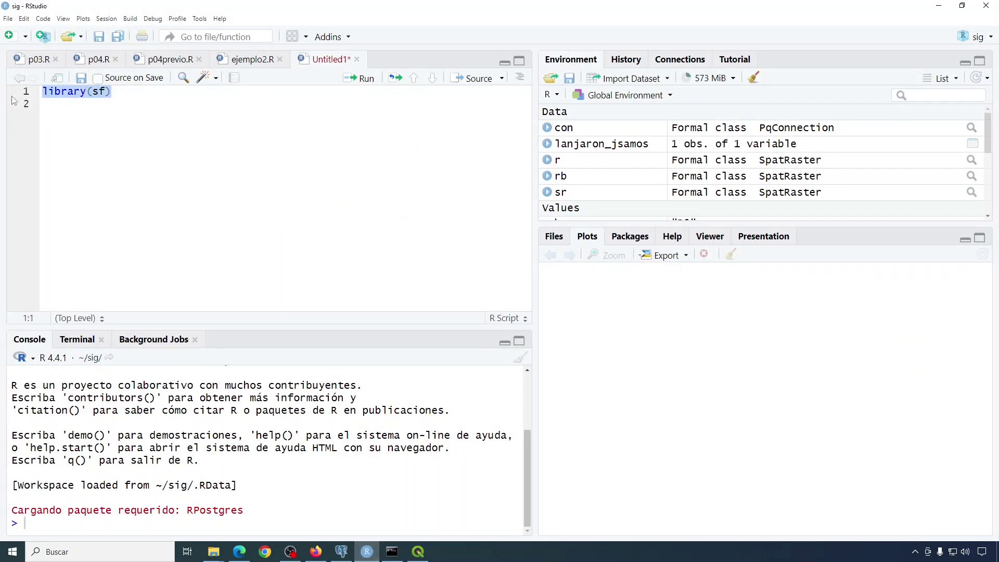
{"action": "key", "text": "ctrl+v"}
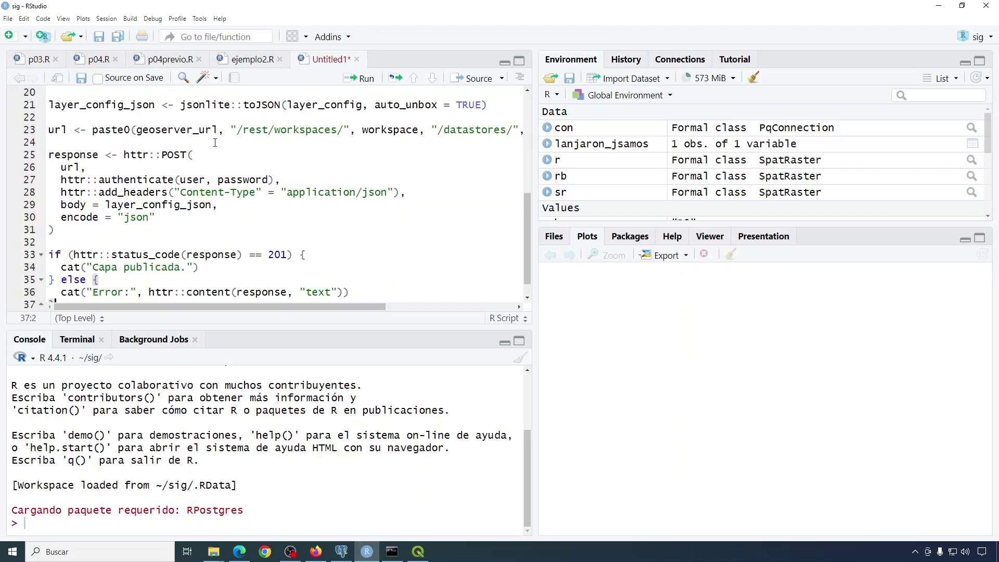
{"action": "scroll", "coordinate": [215, 141], "scroll_direction": "up", "scroll_amount": 6}
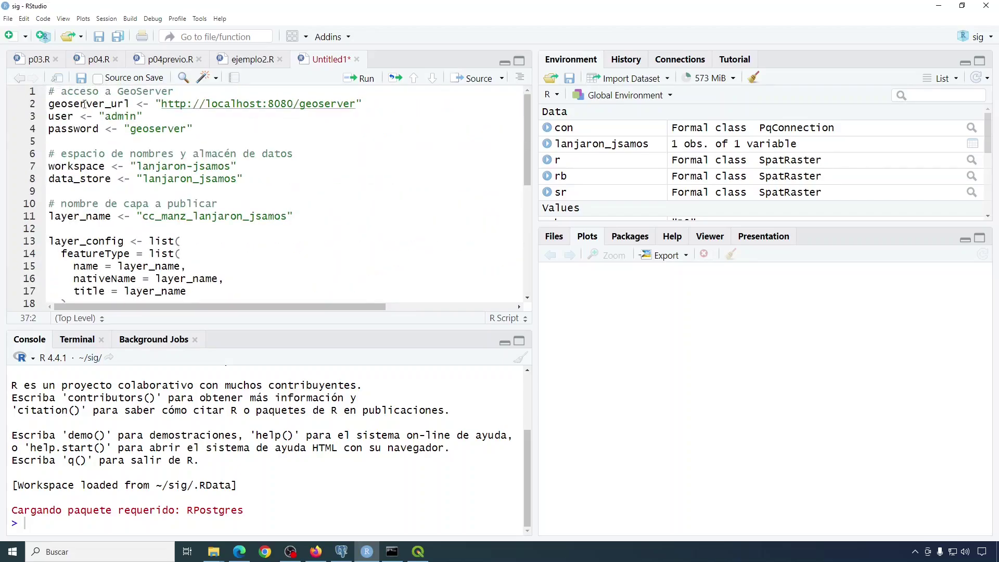
Highlight the geoserver_url, user name, password, workspace name and layer name values in the script.
{"action": "left_click", "coordinate": [80, 104]}
{"action": "double_click", "coordinate": [119, 117]}
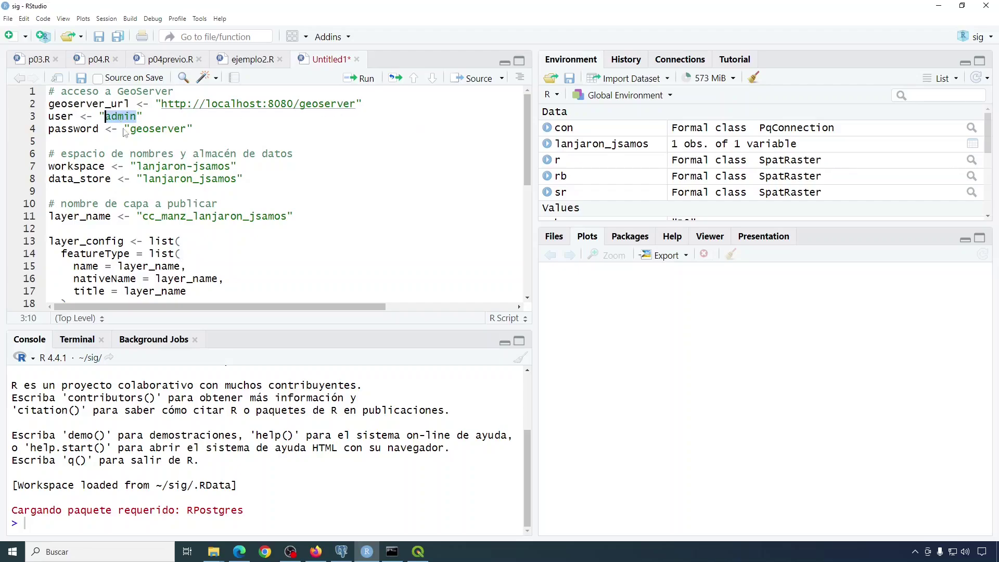
{"action": "double_click", "coordinate": [154, 130]}
{"action": "scroll", "coordinate": [218, 150], "scroll_direction": "down", "scroll_amount": 2}
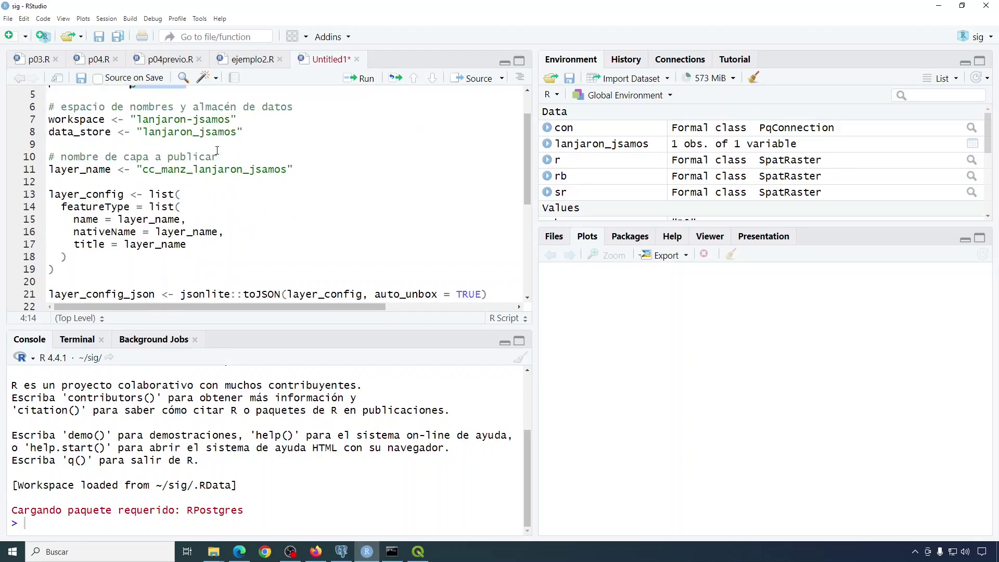
{"action": "mouse_move", "coordinate": [137, 119]}
{"action": "left_mouse_down"}
{"action": "mouse_move", "coordinate": [232, 120]}
{"action": "mouse_move", "coordinate": [219, 132]}
{"action": "mouse_move", "coordinate": [143, 132]}
{"action": "left_mouse_up"}
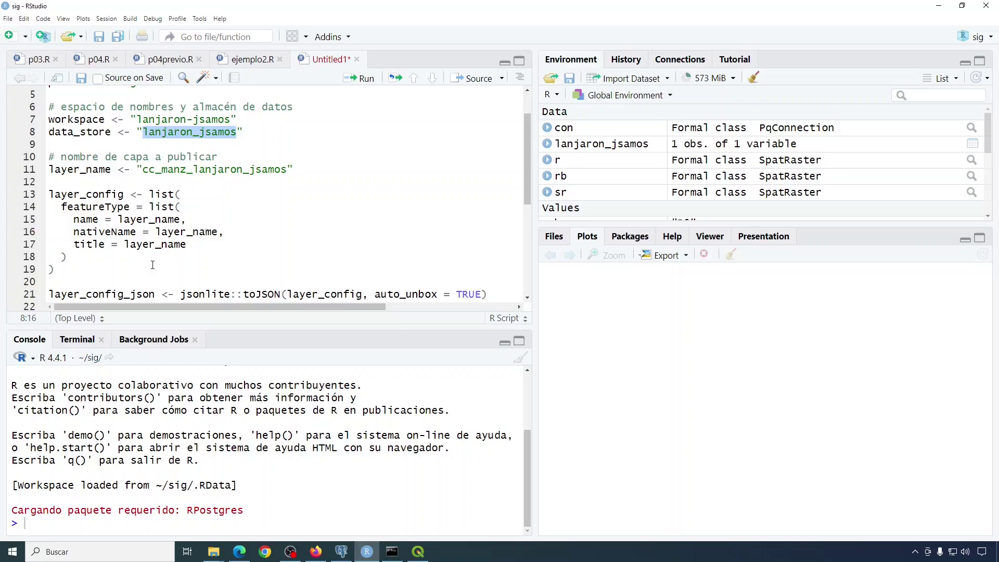
{"action": "double_click", "coordinate": [197, 171]}
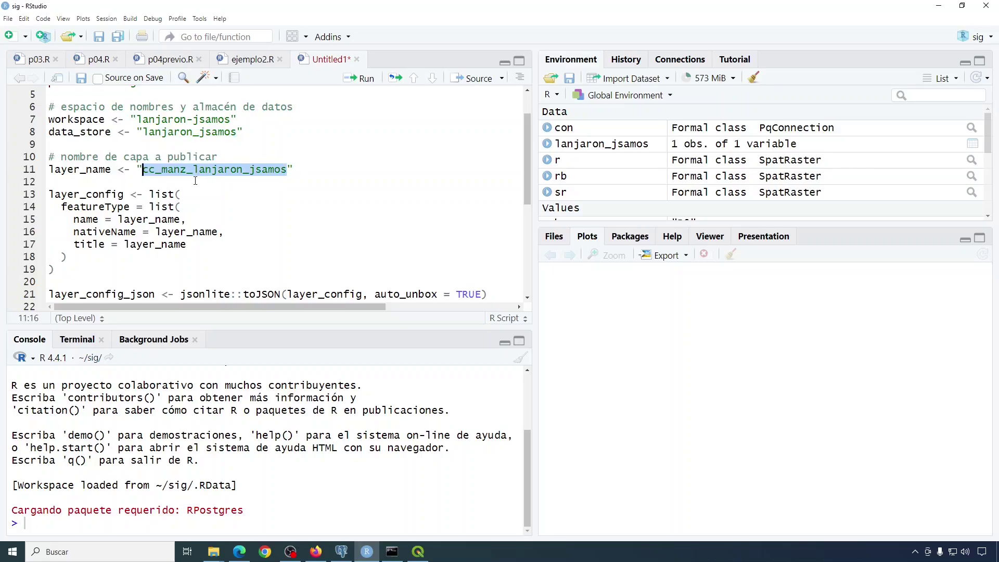
{"action": "scroll", "coordinate": [197, 178], "scroll_direction": "down", "scroll_amount": 1}
{"action": "scroll", "coordinate": [196, 181], "scroll_direction": "up", "scroll_amount": 1}
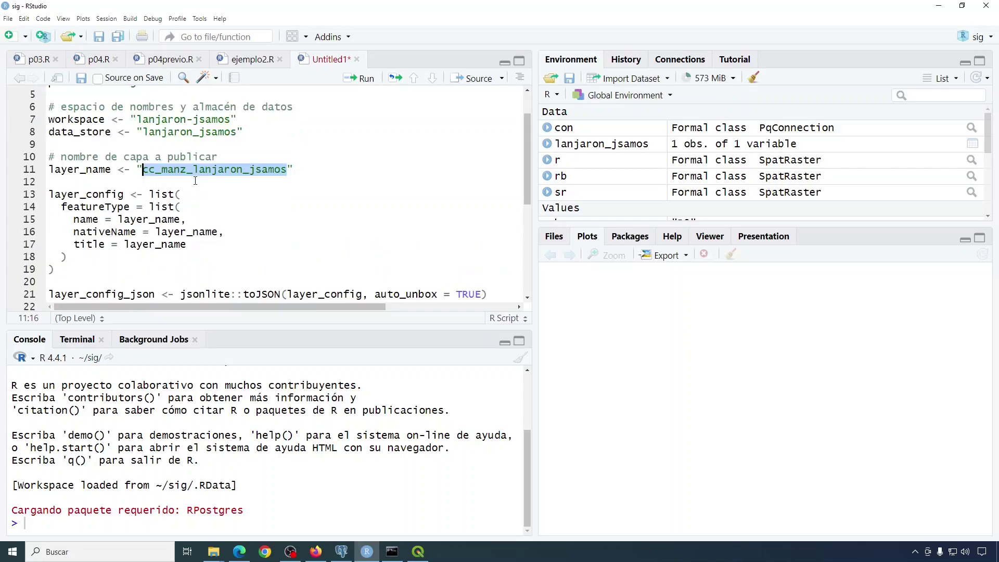
Highlight the layer_config variable and the httr::POST request that publishes the layer.
{"action": "left_click", "coordinate": [60, 194]}
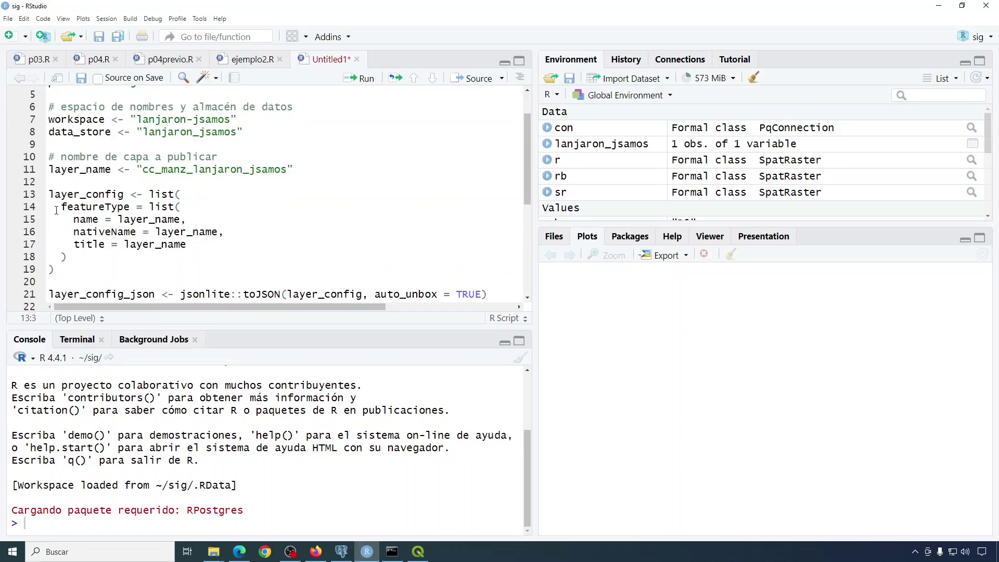
{"action": "double_click", "coordinate": [99, 195]}
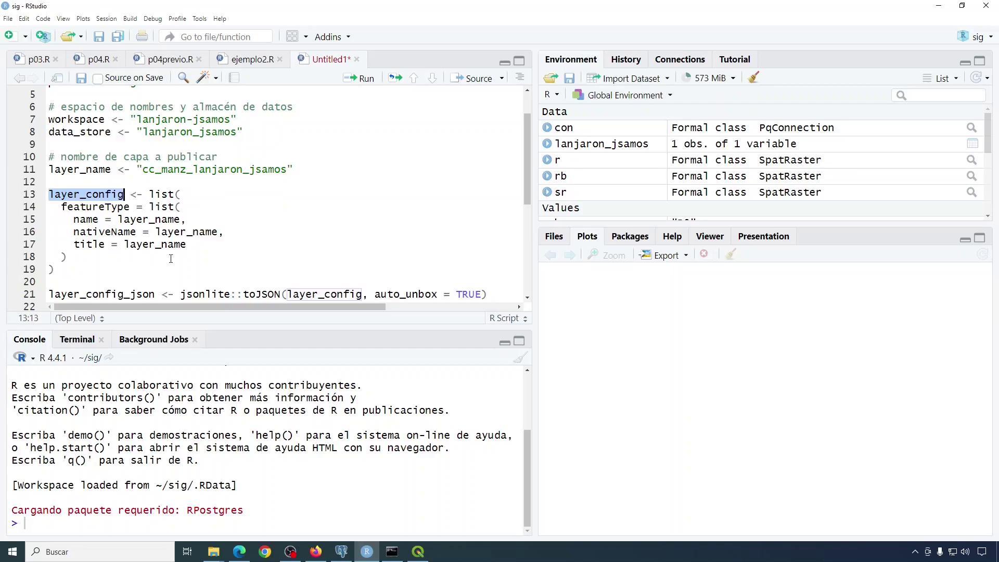
{"action": "scroll", "coordinate": [224, 241], "scroll_direction": "down", "scroll_amount": 5}
{"action": "left_click", "coordinate": [124, 166]}
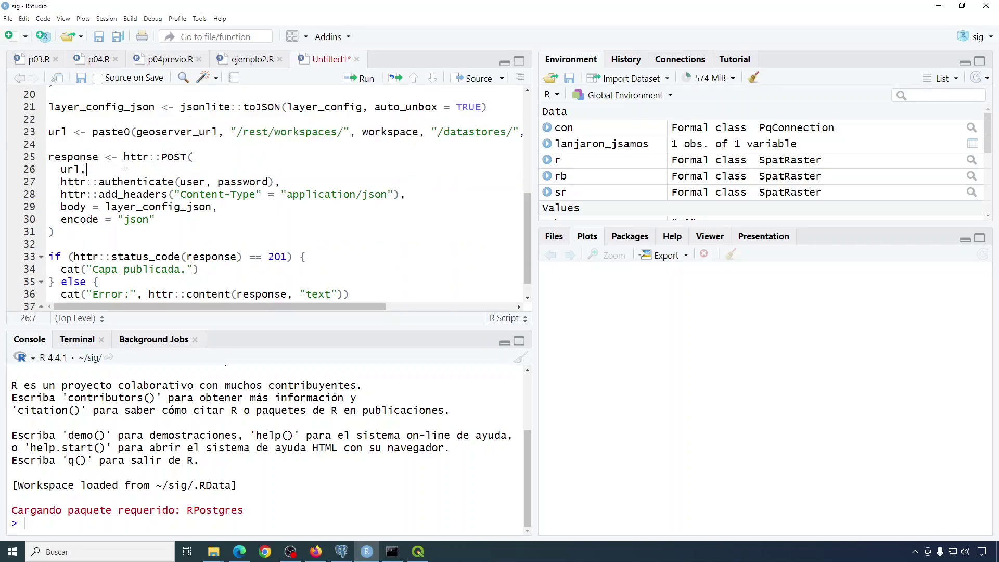
{"action": "left_click_drag", "start_coordinate": [125, 157], "coordinate": [189, 157]}
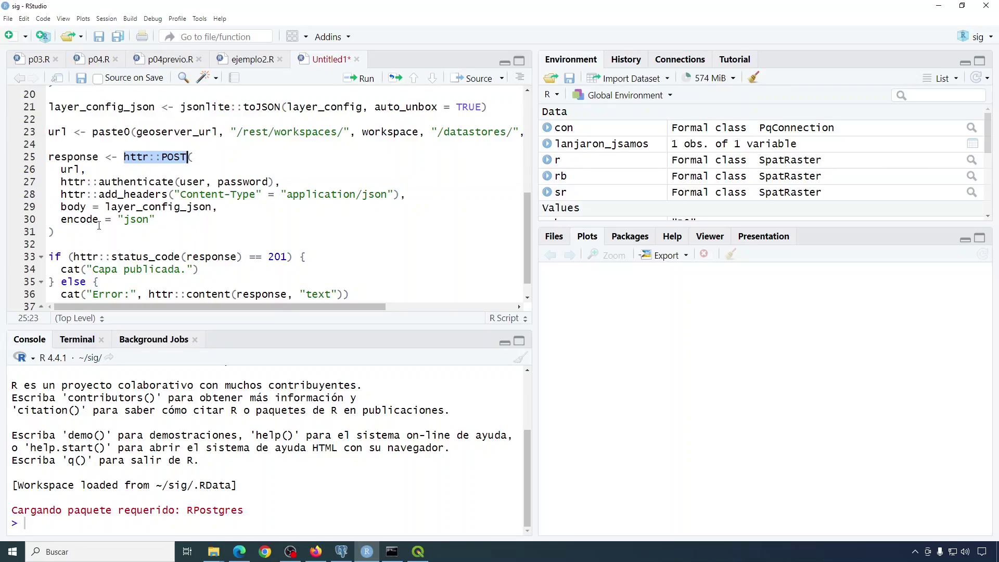
Copy the package name jsonlite from line 21 of the script and show the installed-packages list.
{"action": "scroll", "coordinate": [99, 225], "scroll_direction": "up", "scroll_amount": 6}
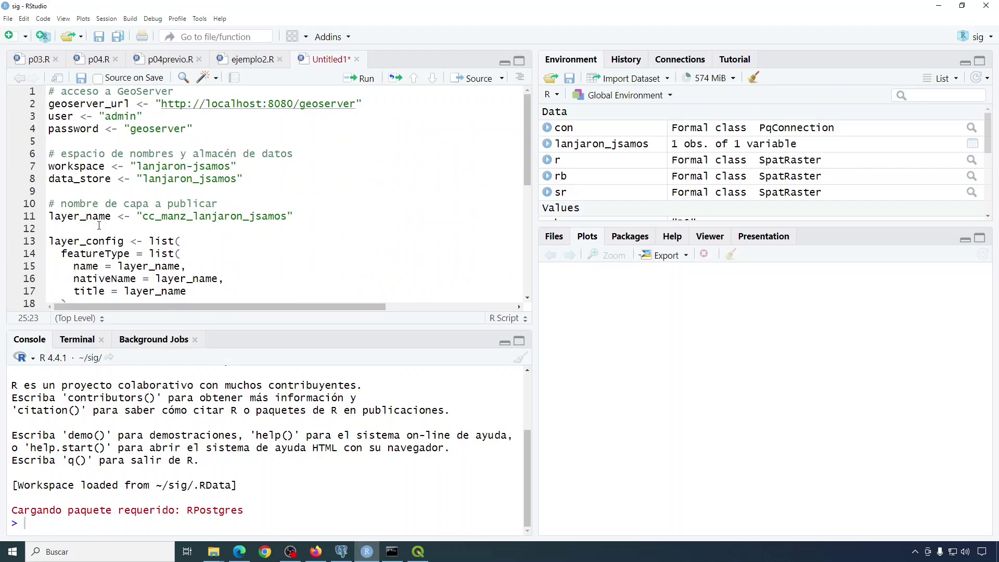
{"action": "scroll", "coordinate": [99, 226], "scroll_direction": "down", "scroll_amount": 5}
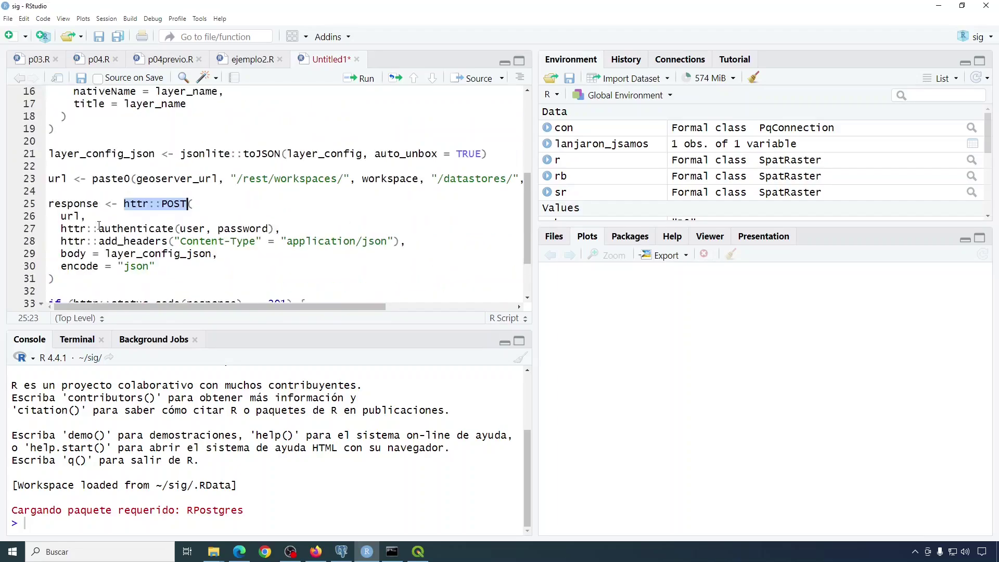
{"action": "double_click", "coordinate": [202, 154]}
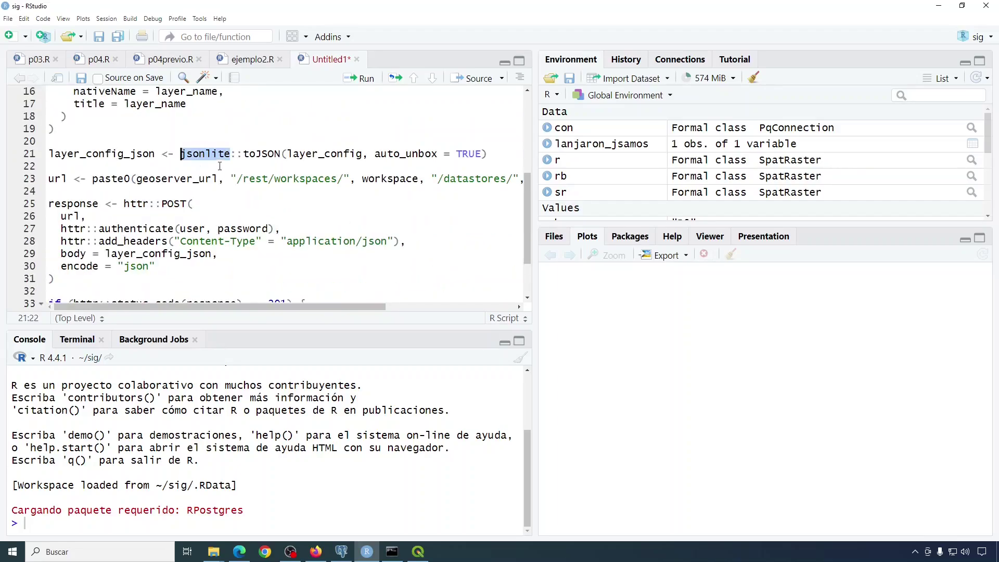
{"action": "right_click", "coordinate": [214, 159]}
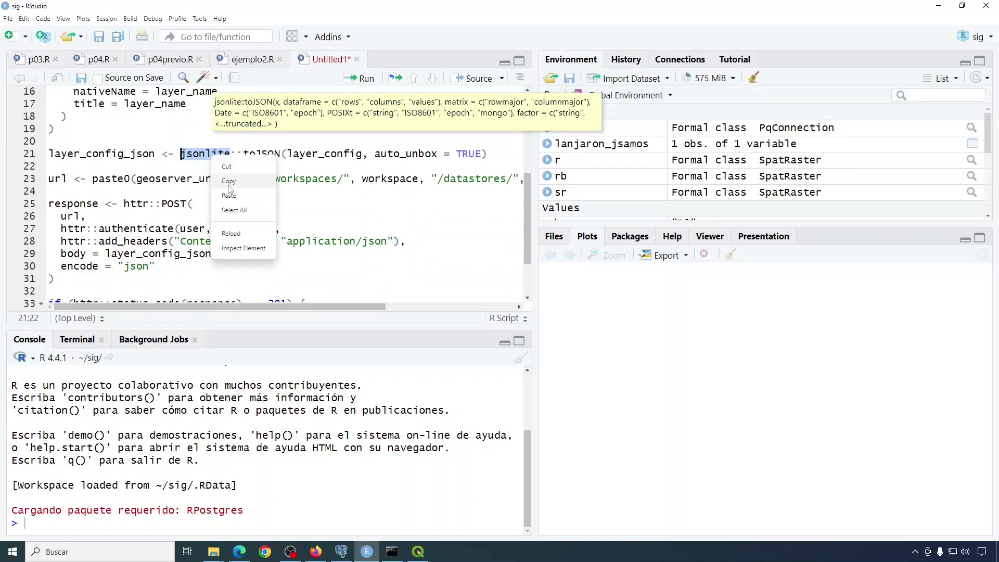
{"action": "left_click", "coordinate": [227, 184]}
{"action": "left_click", "coordinate": [627, 236]}
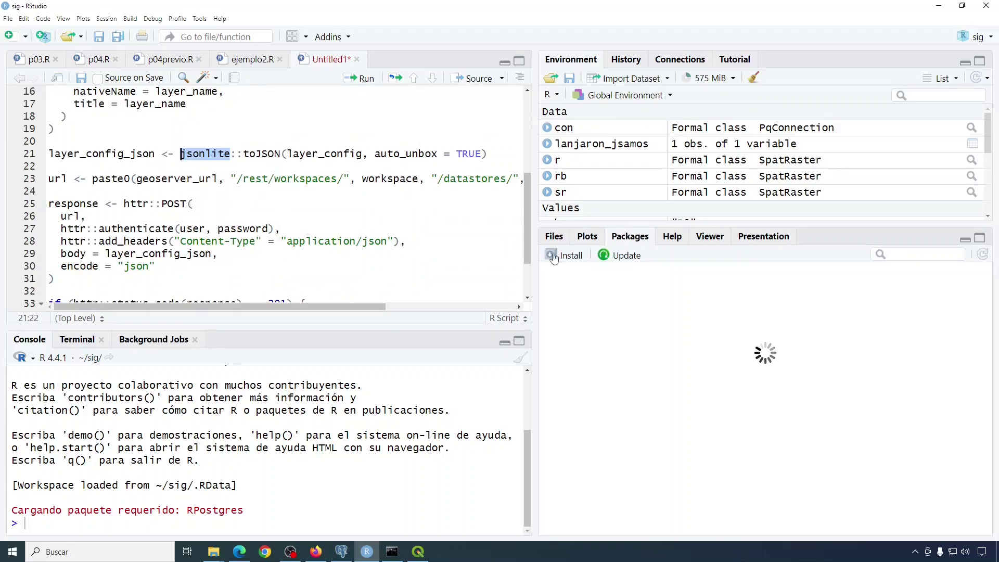
Install the jsonlite package from CRAN without restarting R.
{"action": "left_click", "coordinate": [558, 257]}
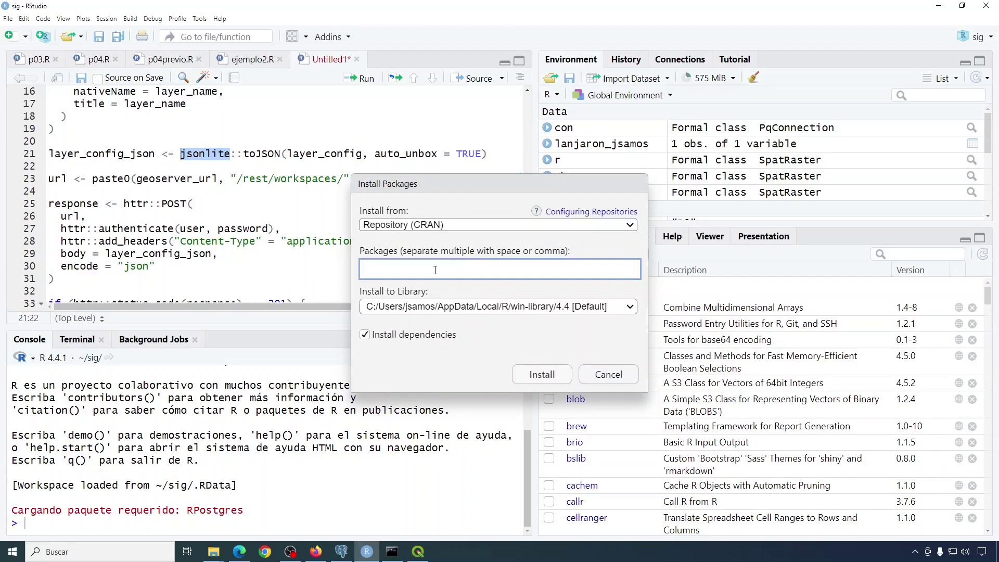
{"action": "key", "text": "ctrl+v"}
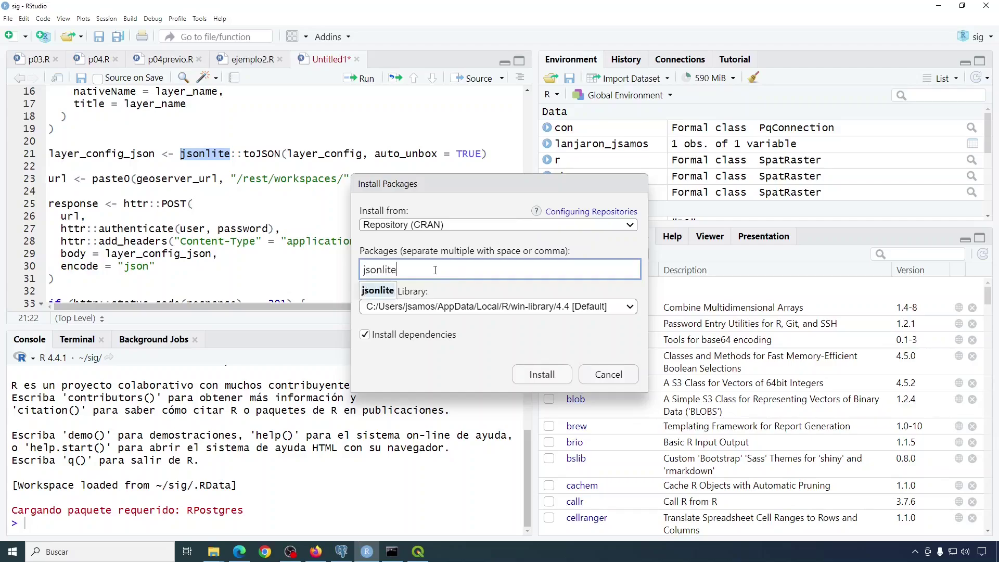
{"action": "left_click", "coordinate": [556, 377]}
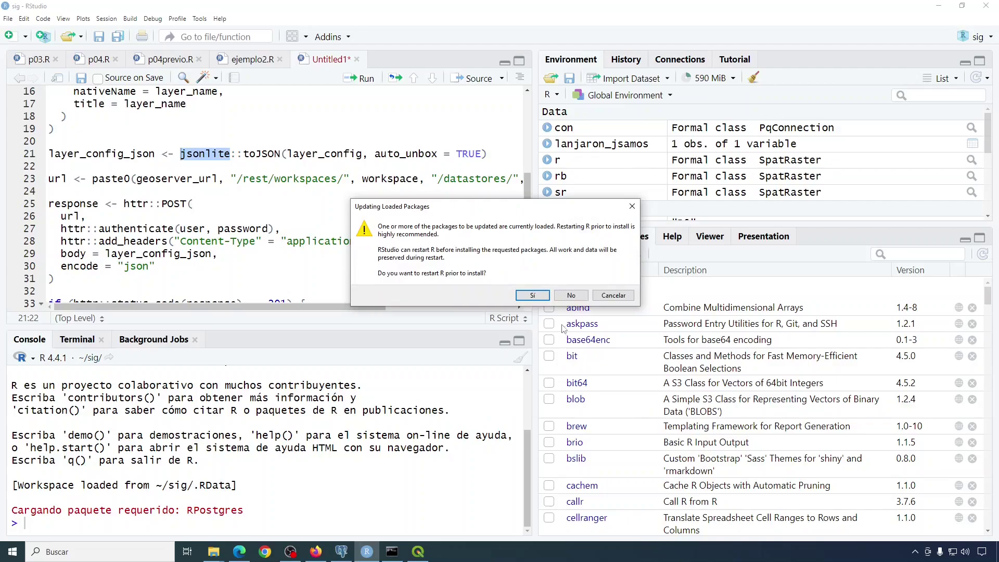
{"action": "left_click", "coordinate": [569, 296]}
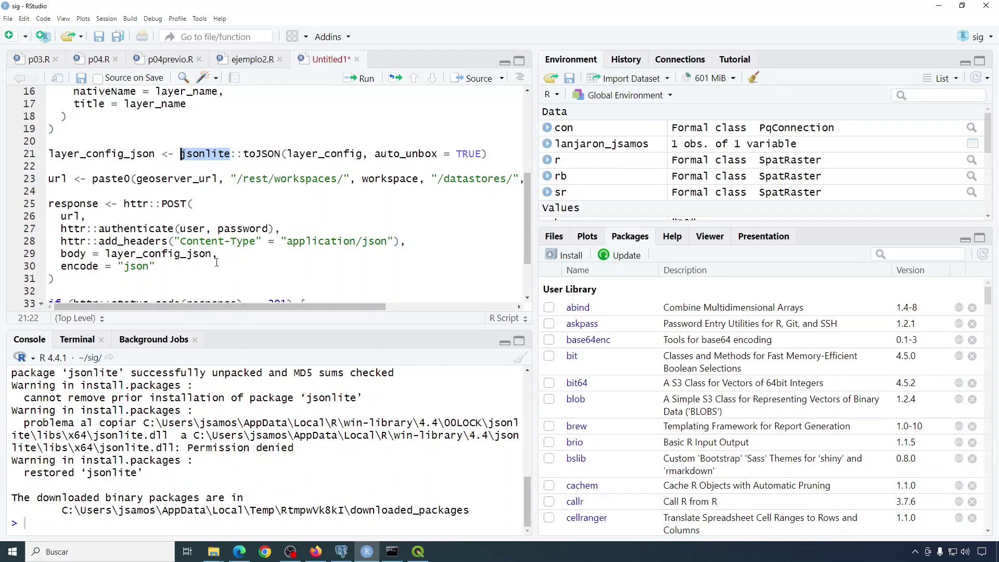
Copy httr from line 25 of the script and install it from CRAN.
{"action": "double_click", "coordinate": [135, 207]}
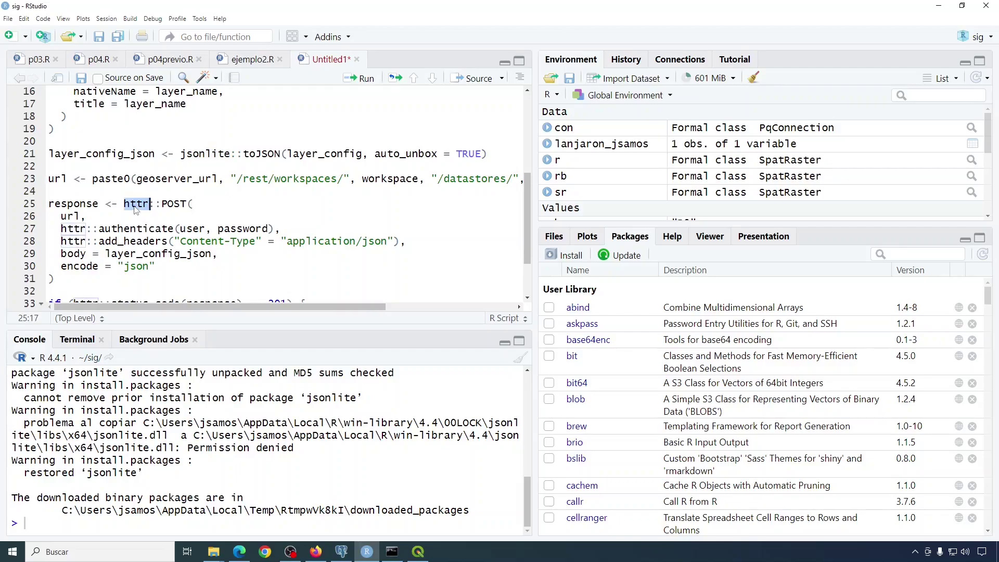
{"action": "right_click", "coordinate": [135, 211]}
{"action": "left_click", "coordinate": [152, 232]}
{"action": "left_click", "coordinate": [570, 255]}
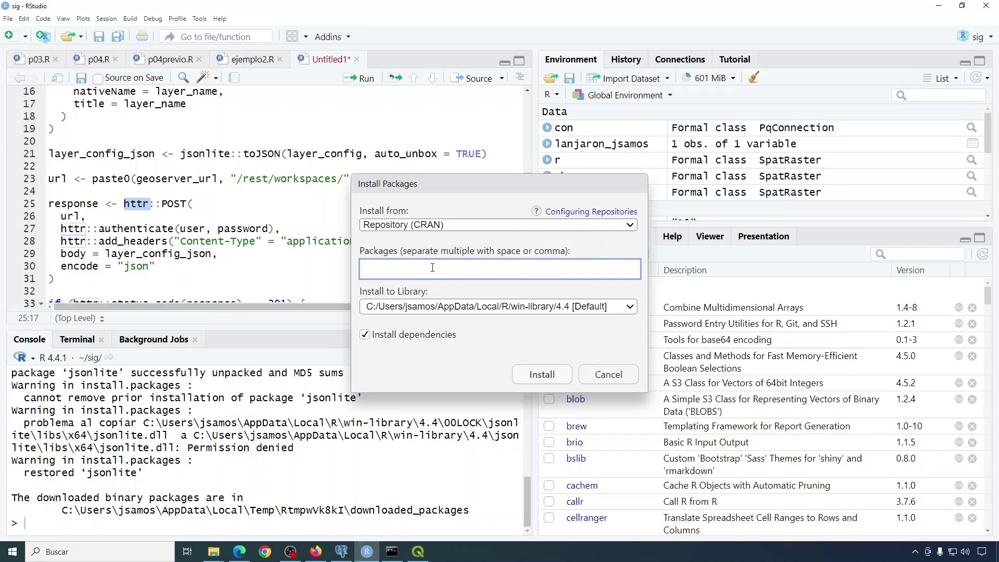
{"action": "key", "text": "ctrl+v"}
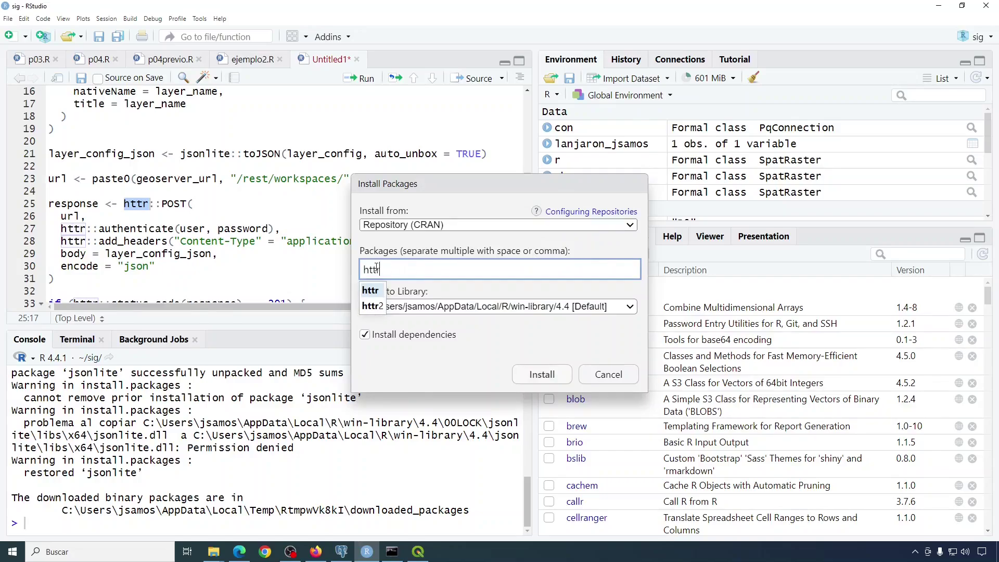
{"action": "left_click", "coordinate": [378, 298]}
{"action": "left_click", "coordinate": [525, 376]}
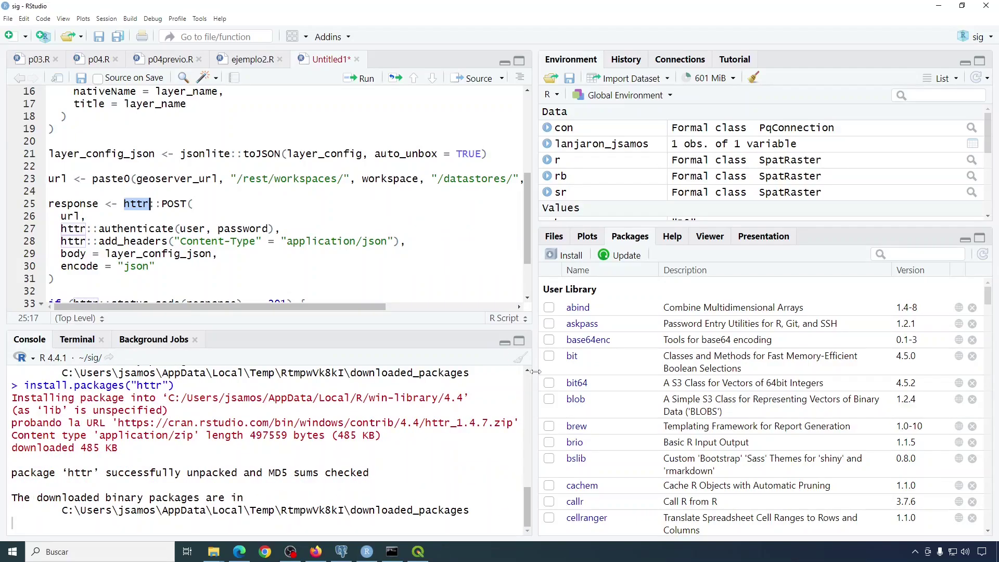
{"action": "scroll", "coordinate": [378, 250], "scroll_direction": "up", "scroll_amount": 2}
In GeoServer's Agregar nueva capa page, choose the lanjaron-jsamos:lanjaron_jsamos store to list its resources.
{"action": "left_click", "coordinate": [239, 552]}
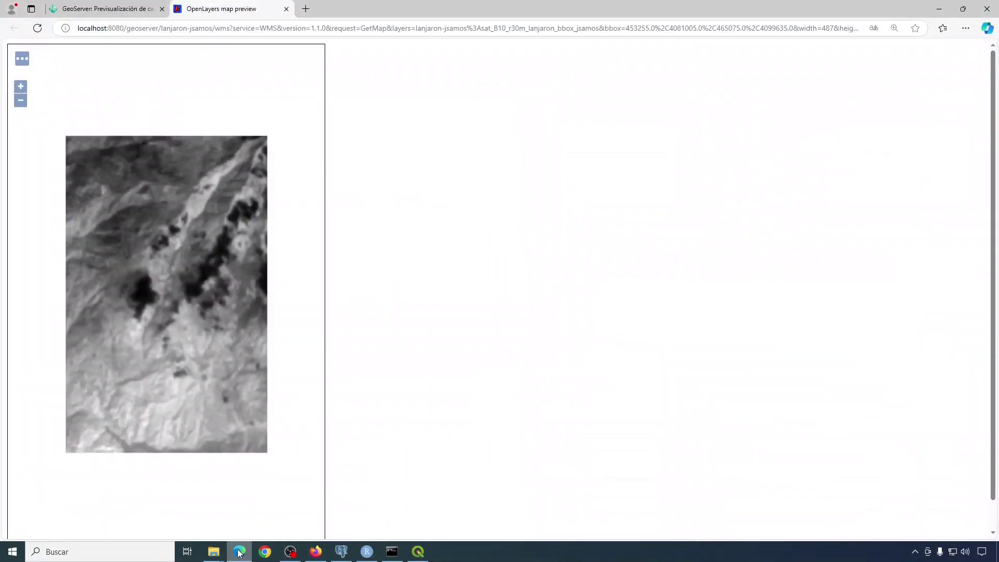
{"action": "left_click", "coordinate": [107, 14]}
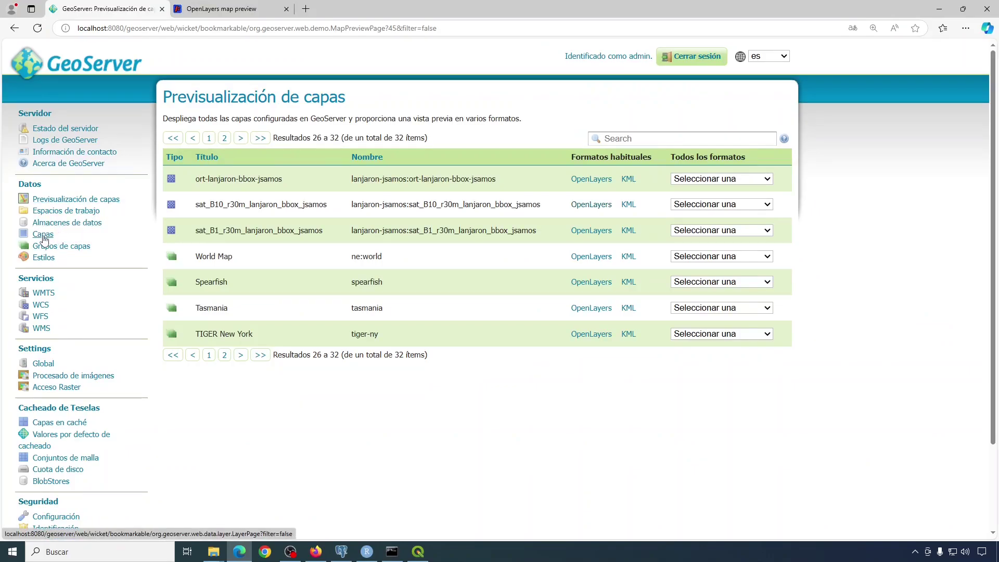
{"action": "left_click", "coordinate": [44, 235]}
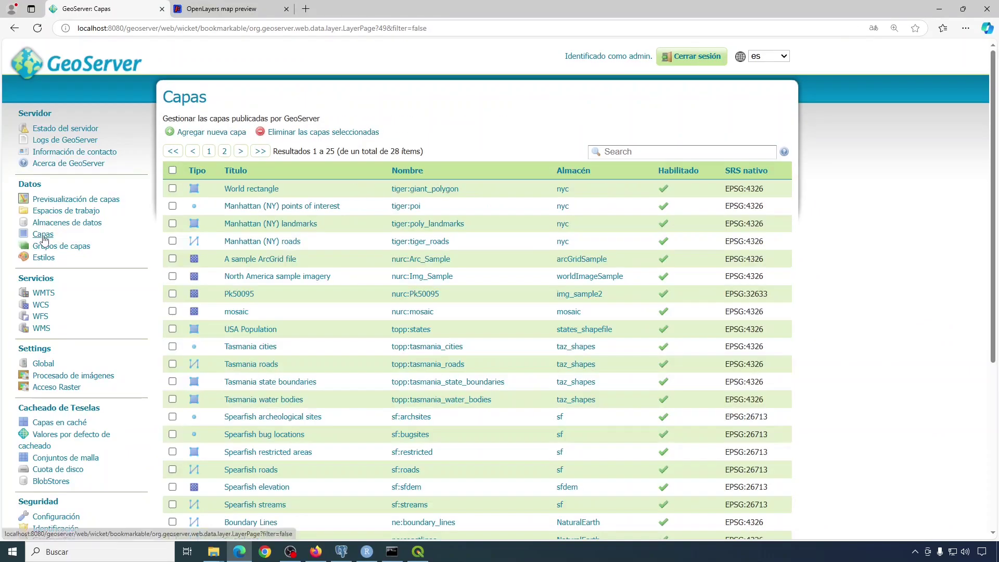
{"action": "left_click", "coordinate": [225, 134]}
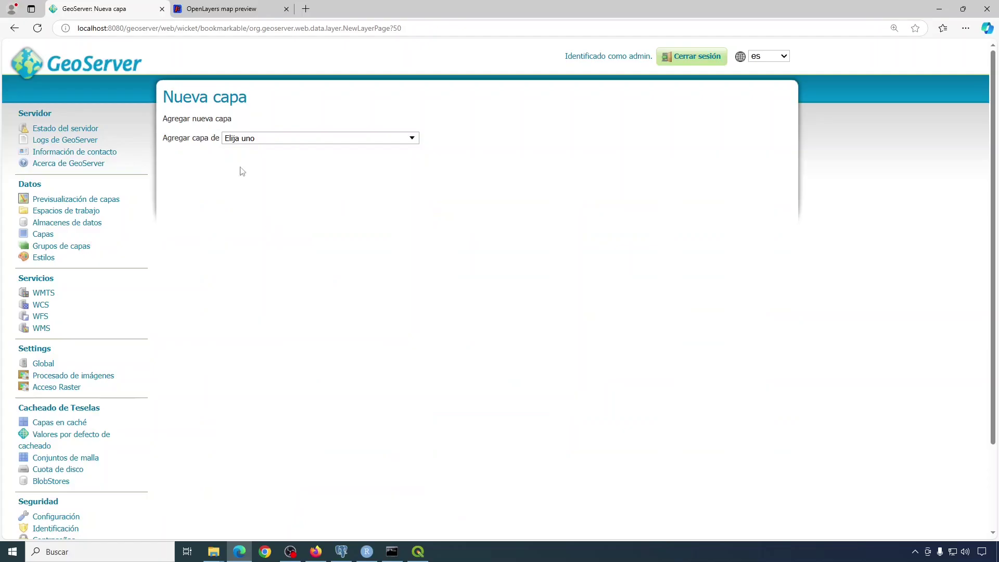
{"action": "left_click", "coordinate": [283, 140]}
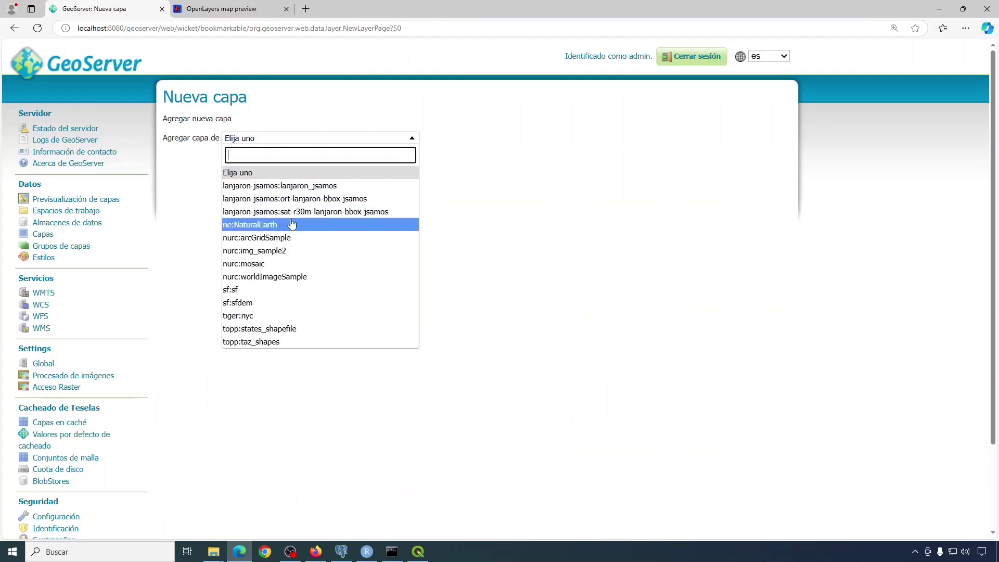
{"action": "left_click", "coordinate": [291, 186]}
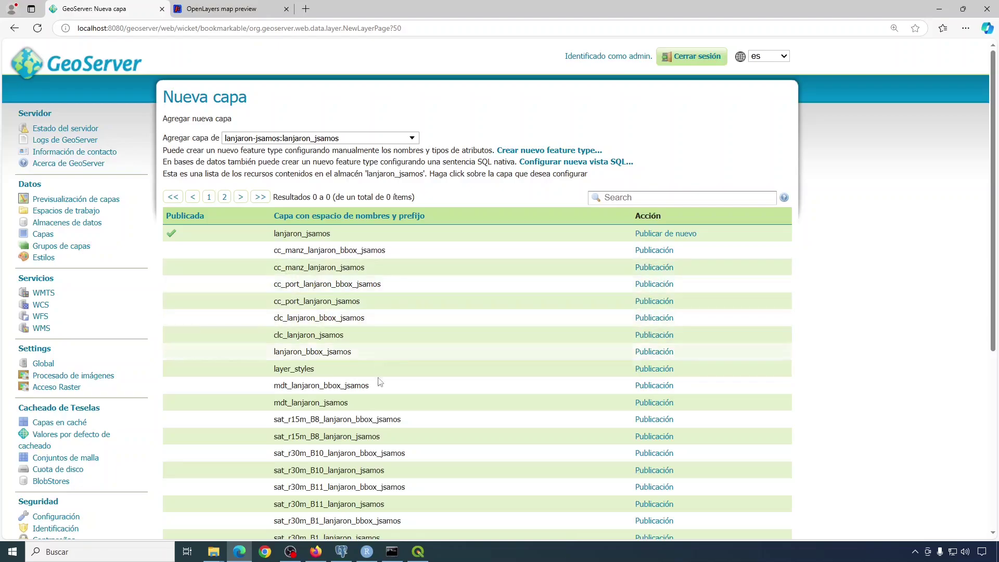
Run the geoserver_url, user, password, workspace and data_store assignments in the R script.
{"action": "left_click", "coordinate": [367, 552]}
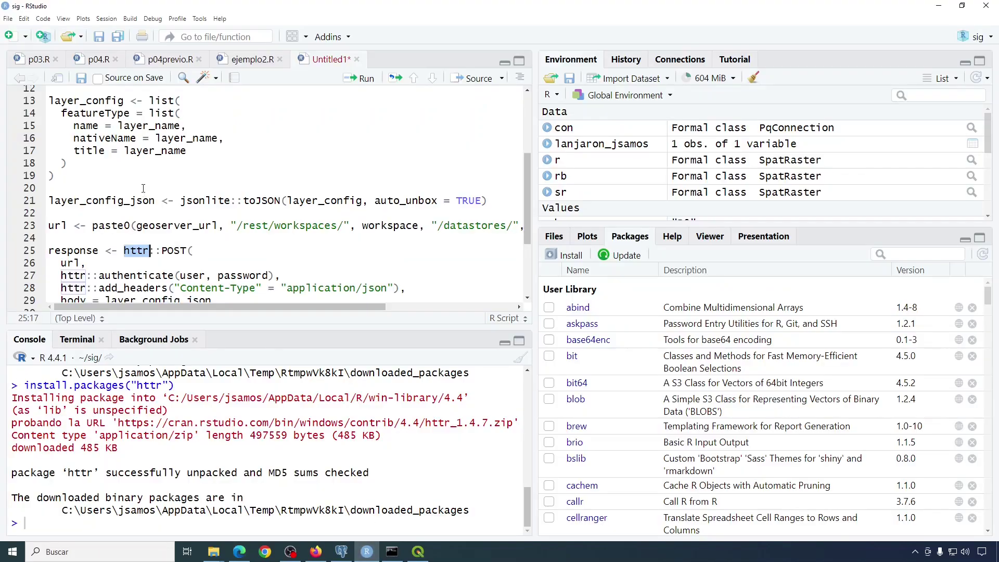
{"action": "scroll", "coordinate": [144, 182], "scroll_direction": "up", "scroll_amount": 4}
{"action": "left_click", "coordinate": [46, 103]}
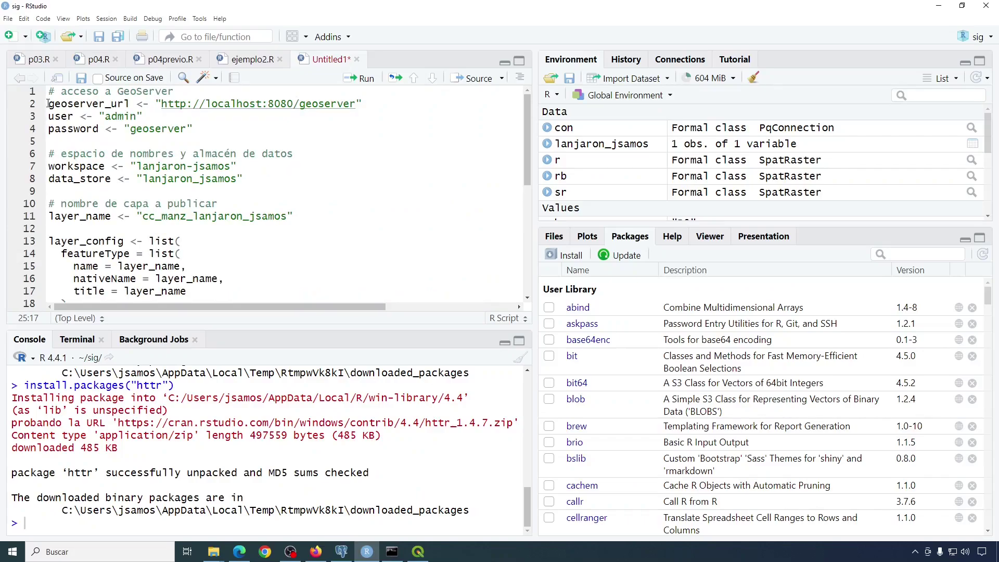
{"action": "left_click", "coordinate": [365, 83]}
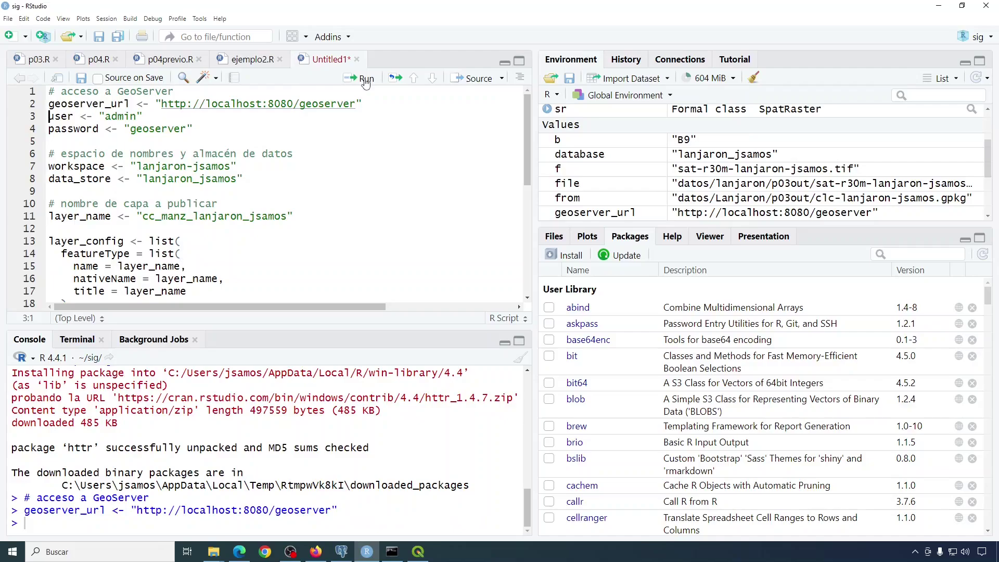
{"action": "left_click", "coordinate": [366, 83]}
{"action": "left_click", "coordinate": [366, 83]}
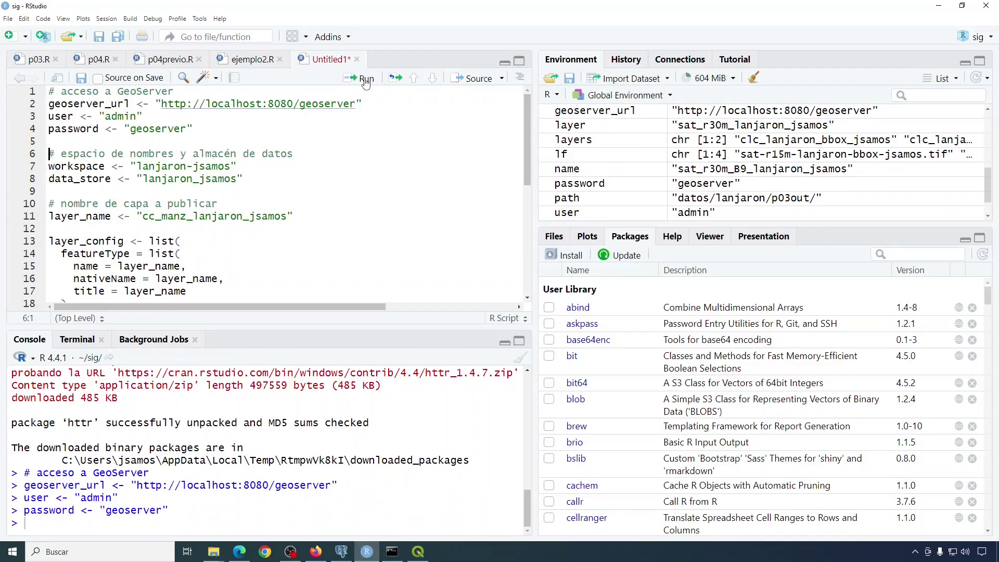
{"action": "left_click", "coordinate": [365, 83]}
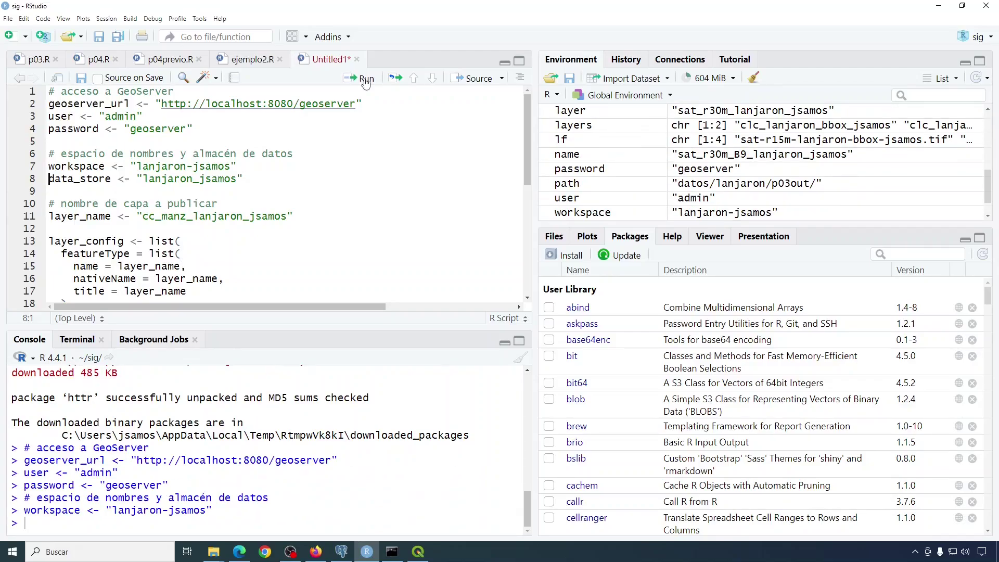
{"action": "left_click", "coordinate": [365, 83]}
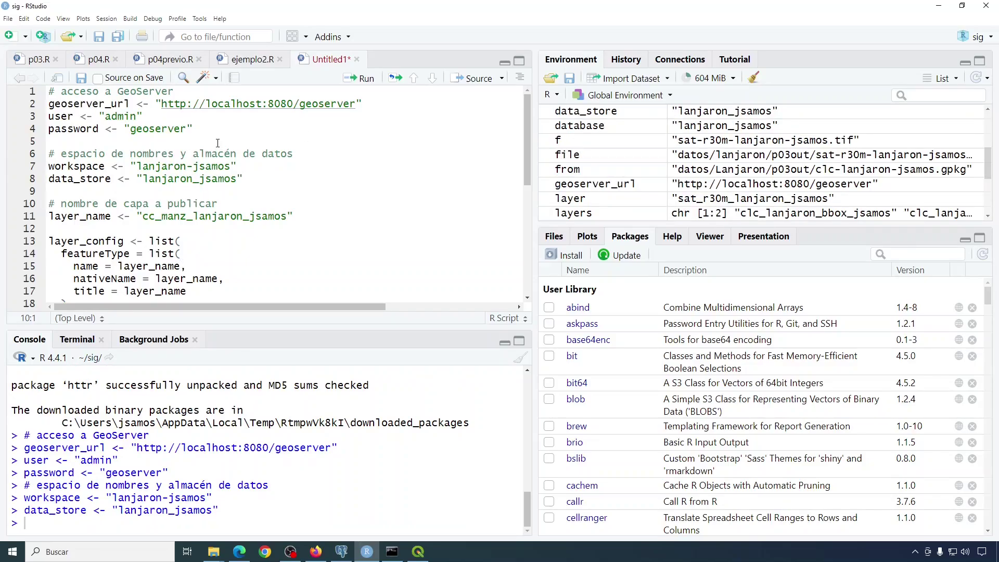
Run the layer name, layer configuration and POST request lines until the console prints 'Capa publicada.'.
{"action": "double_click", "coordinate": [183, 215]}
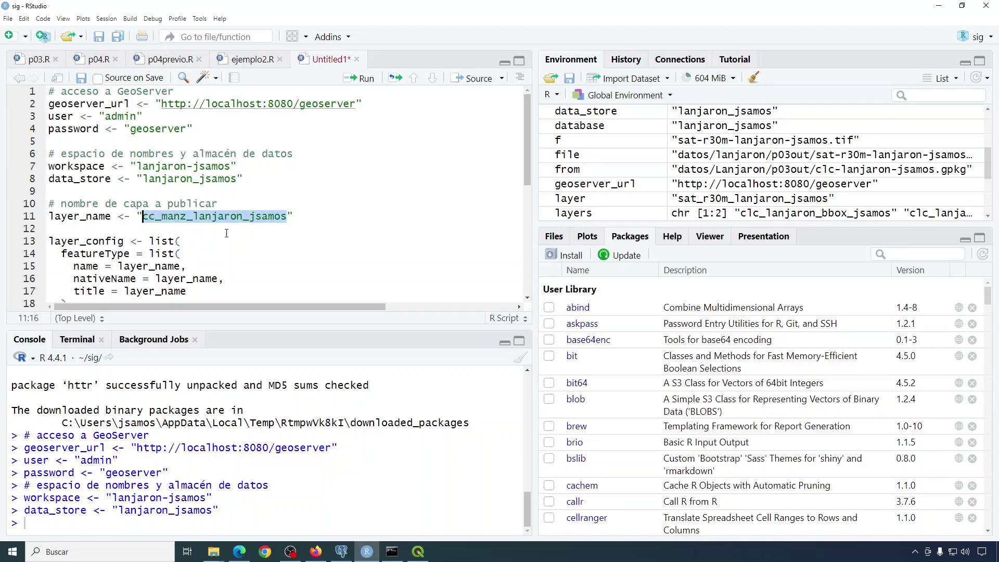
{"action": "left_click", "coordinate": [62, 217]}
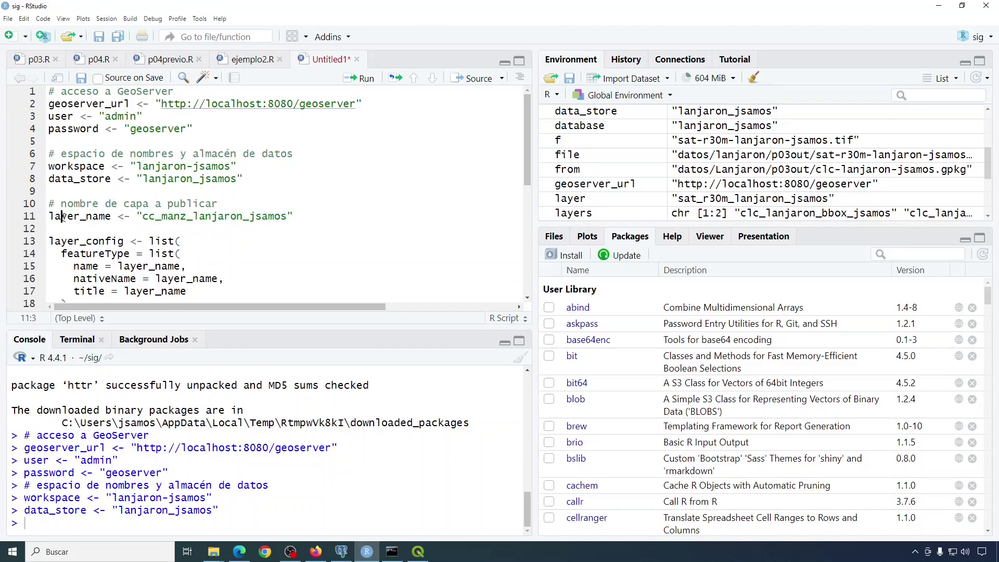
{"action": "left_click", "coordinate": [363, 78]}
{"action": "scroll", "coordinate": [216, 188], "scroll_direction": "down", "scroll_amount": 2}
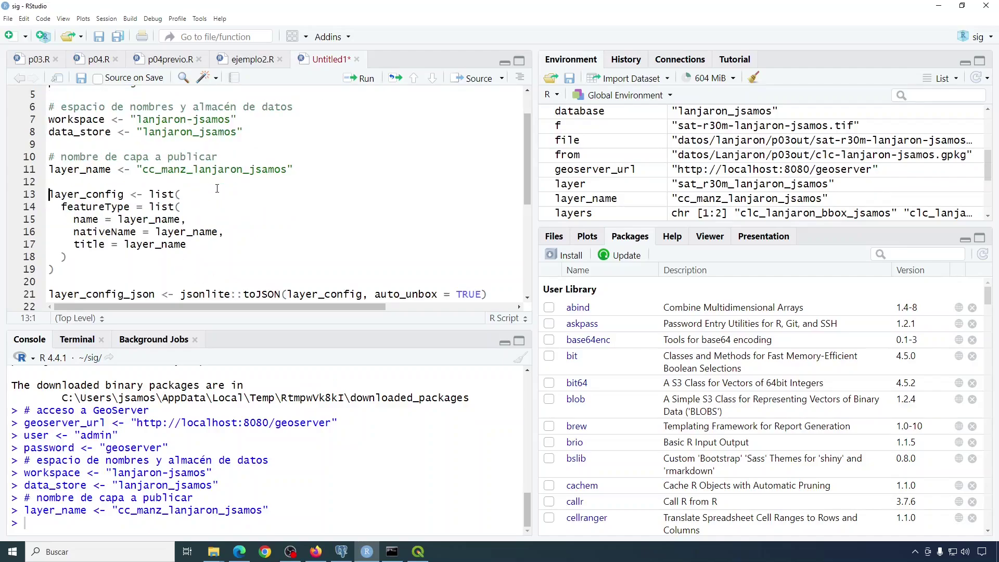
{"action": "left_click", "coordinate": [363, 80]}
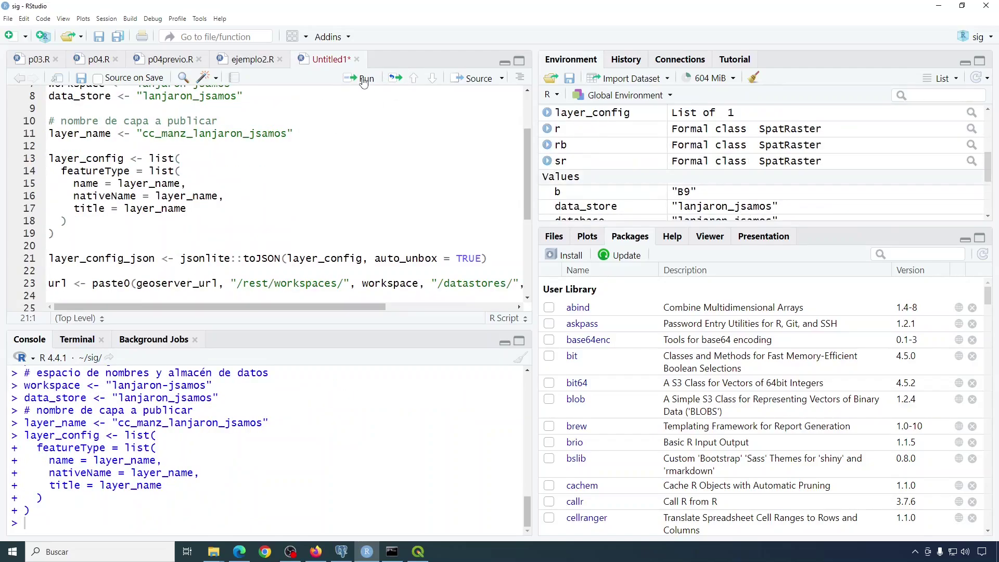
{"action": "left_click", "coordinate": [363, 81]}
{"action": "left_click", "coordinate": [363, 81]}
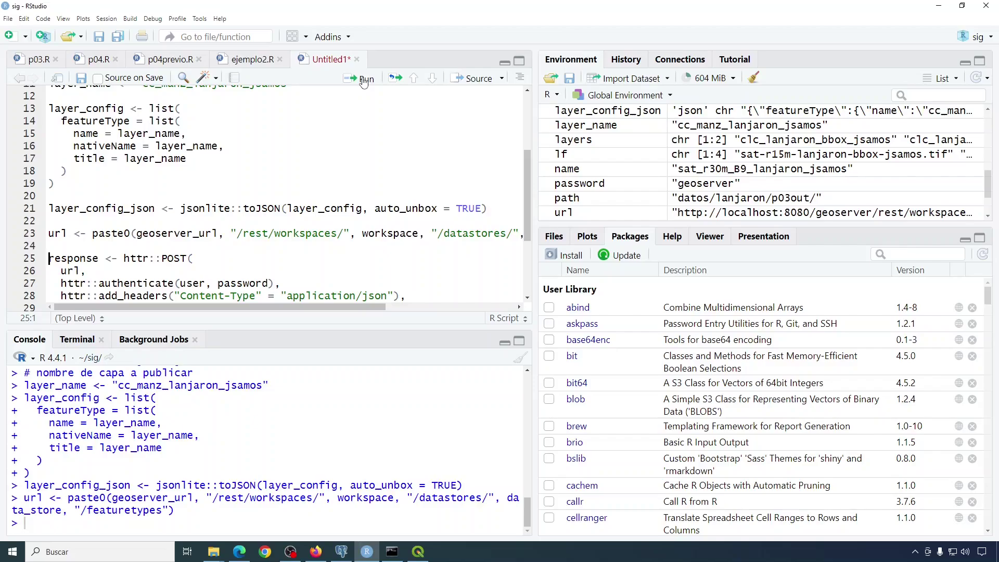
{"action": "left_click", "coordinate": [363, 81]}
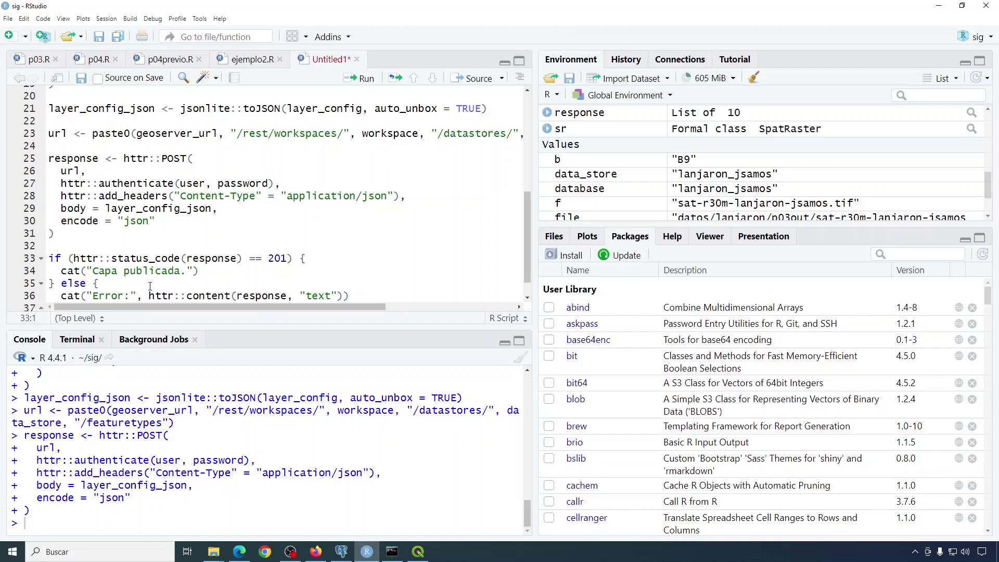
{"action": "left_click", "coordinate": [366, 82]}
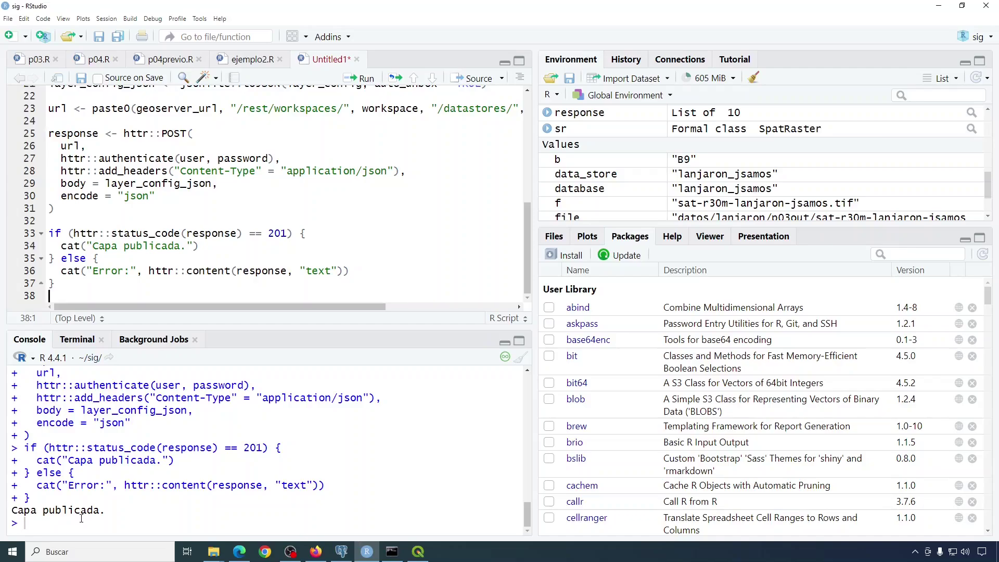
{"action": "key", "text": "alt+Tab"}
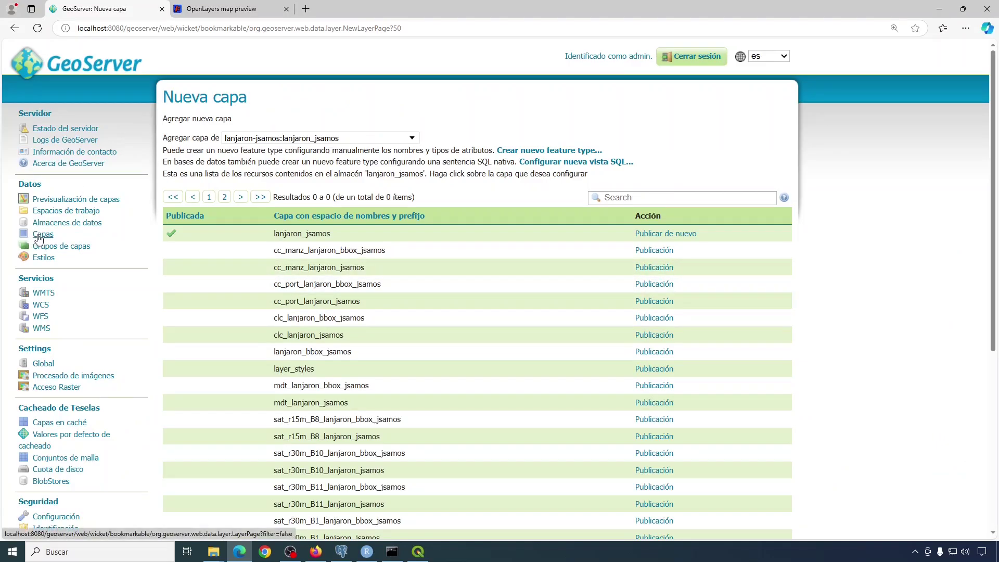
Confirm cc_manz_lanjaron_jsamos shows as published in the lanjaron-jsamos:lanjaron_jsamos store, then open Previsualización de capas.
{"action": "left_click", "coordinate": [38, 235]}
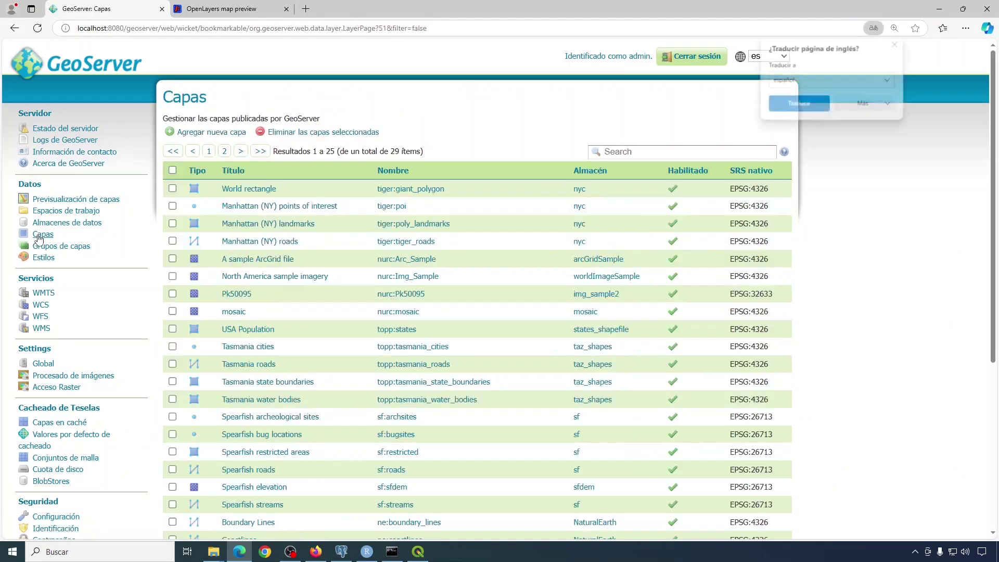
{"action": "left_click", "coordinate": [224, 133]}
{"action": "left_click", "coordinate": [283, 138]}
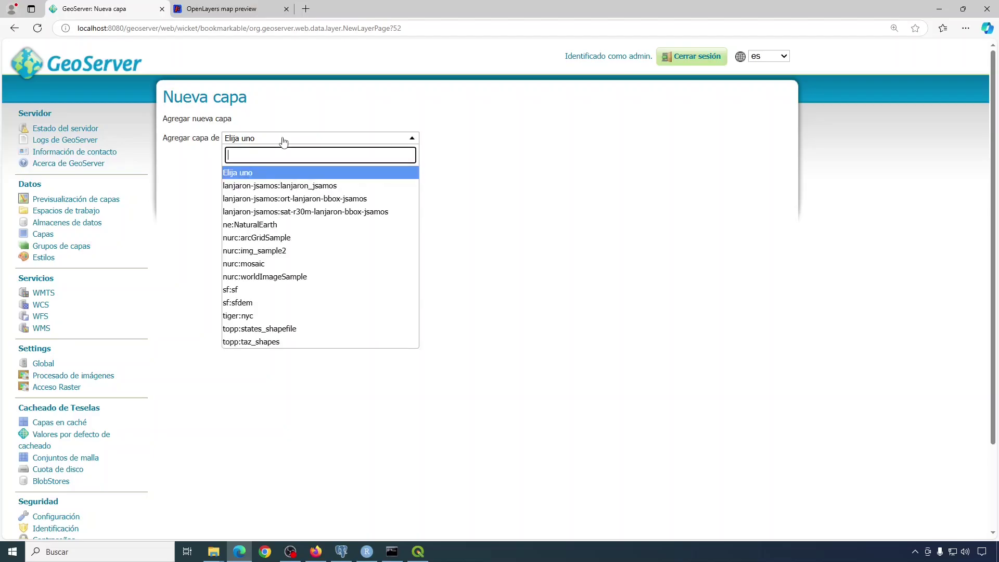
{"action": "left_click", "coordinate": [290, 188]}
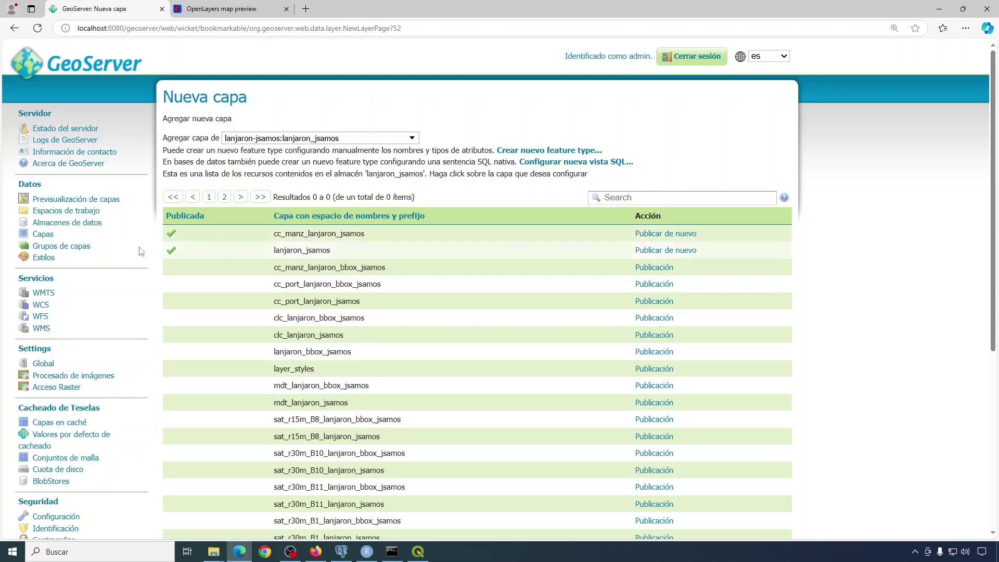
{"action": "left_click", "coordinate": [71, 200]}
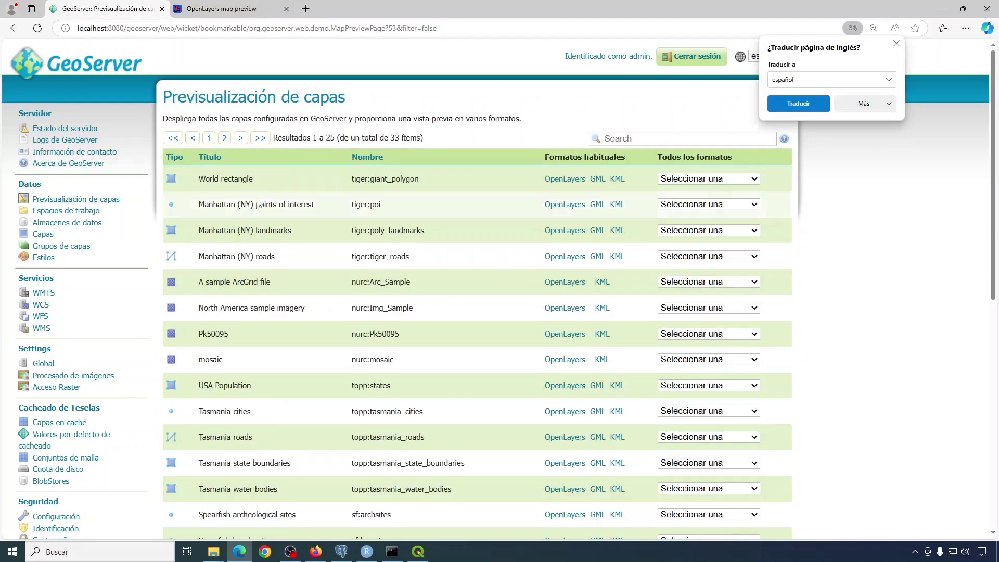
Find cc_manz_lanjaron_jsamos in the layer preview table and preview it as an OpenLayers map.
{"action": "scroll", "coordinate": [270, 184], "scroll_direction": "down", "scroll_amount": 3}
{"action": "scroll", "coordinate": [270, 183], "scroll_direction": "down", "scroll_amount": 6}
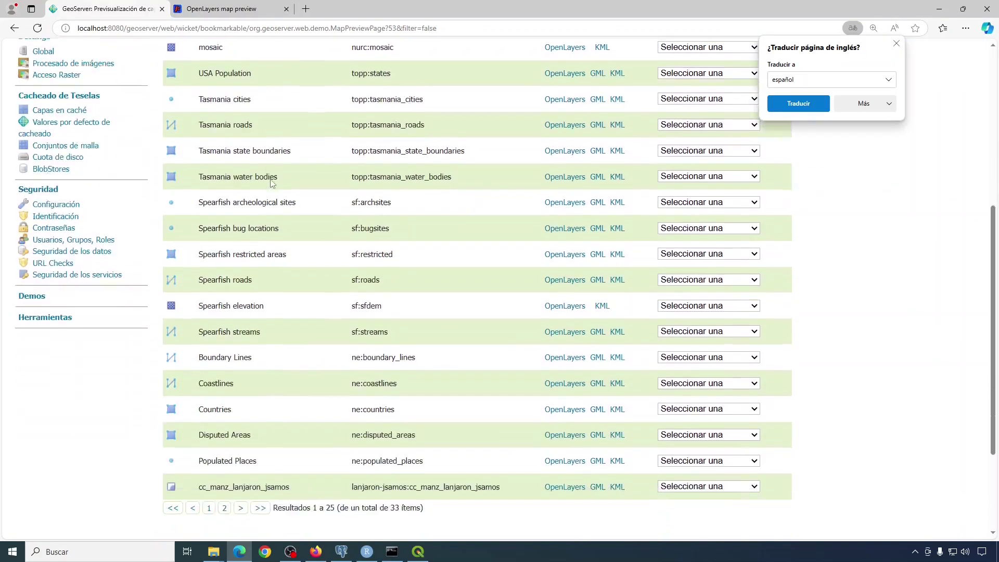
{"action": "left_click", "coordinate": [261, 405]}
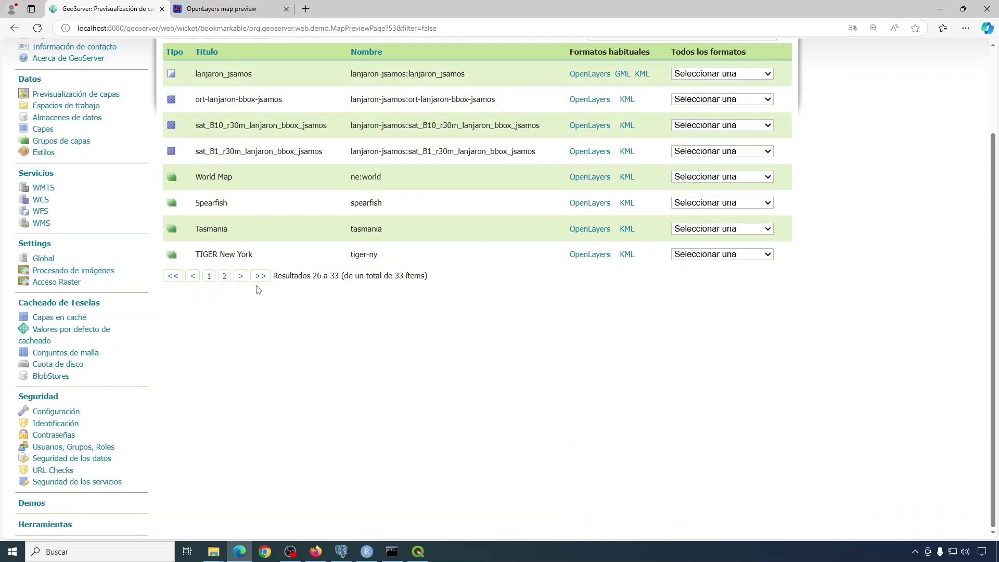
{"action": "left_click", "coordinate": [192, 276]}
{"action": "scroll", "coordinate": [531, 394], "scroll_direction": "down", "scroll_amount": 7}
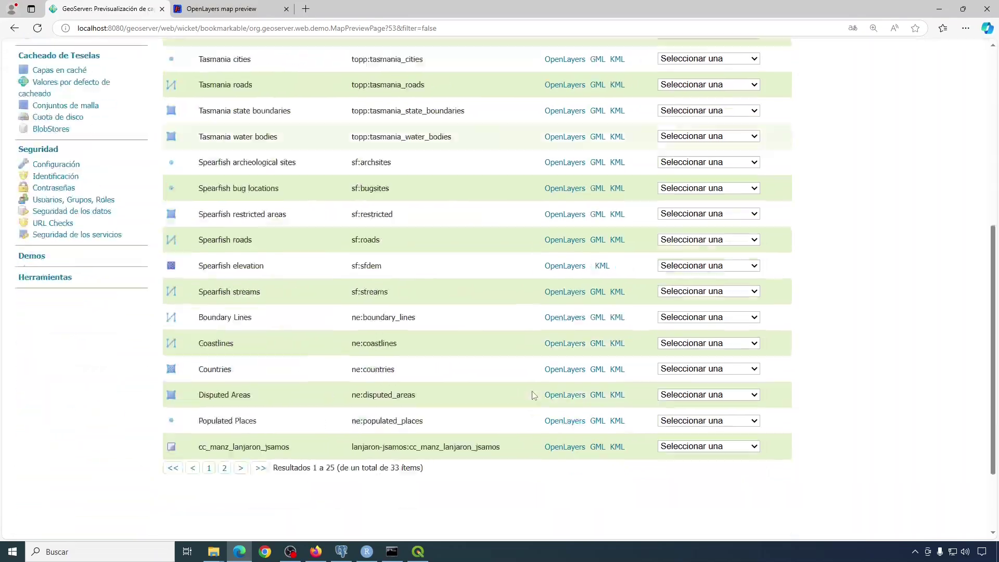
{"action": "left_click", "coordinate": [560, 344]}
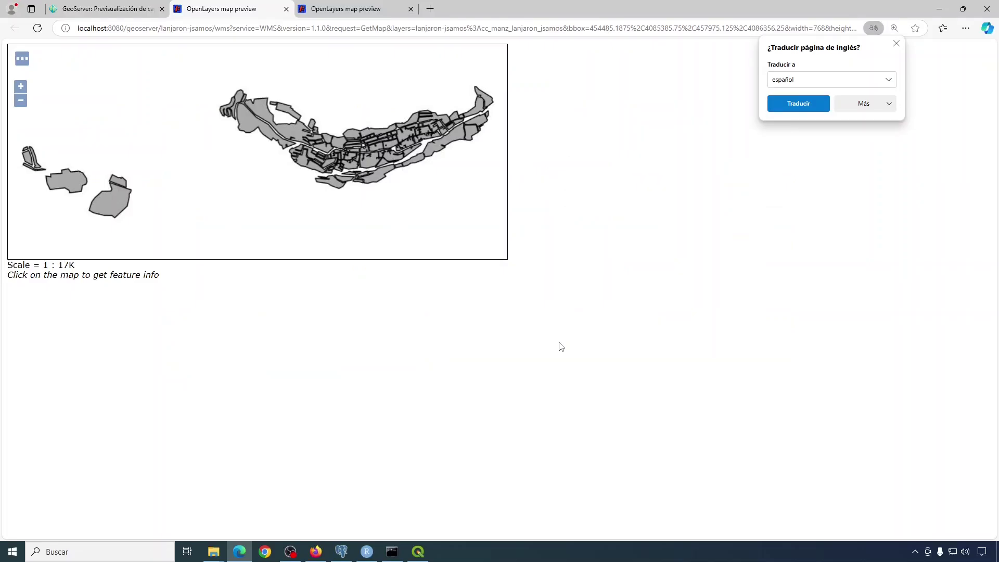
Close the raster and vector map preview tabs.
{"action": "left_click", "coordinate": [382, 8]}
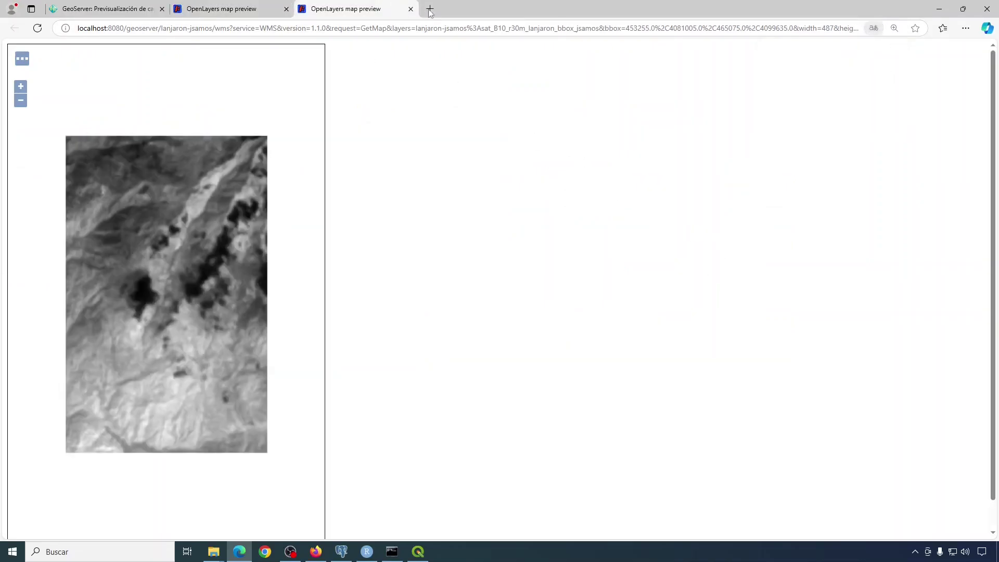
{"action": "left_click", "coordinate": [411, 9]}
{"action": "left_click", "coordinate": [286, 9]}
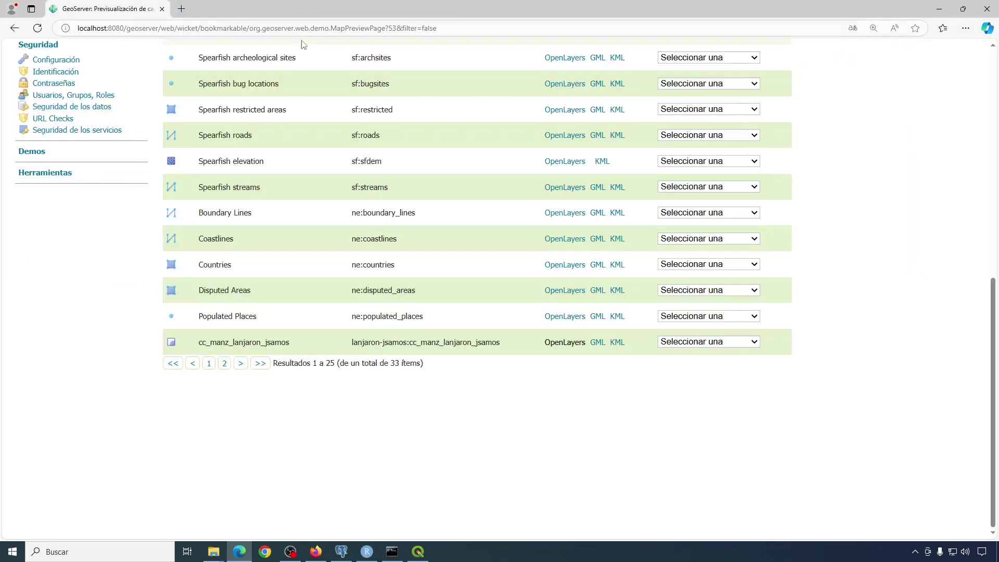
{"action": "key", "text": "alt+Tab"}
{"action": "key", "text": "alt+Tab"}
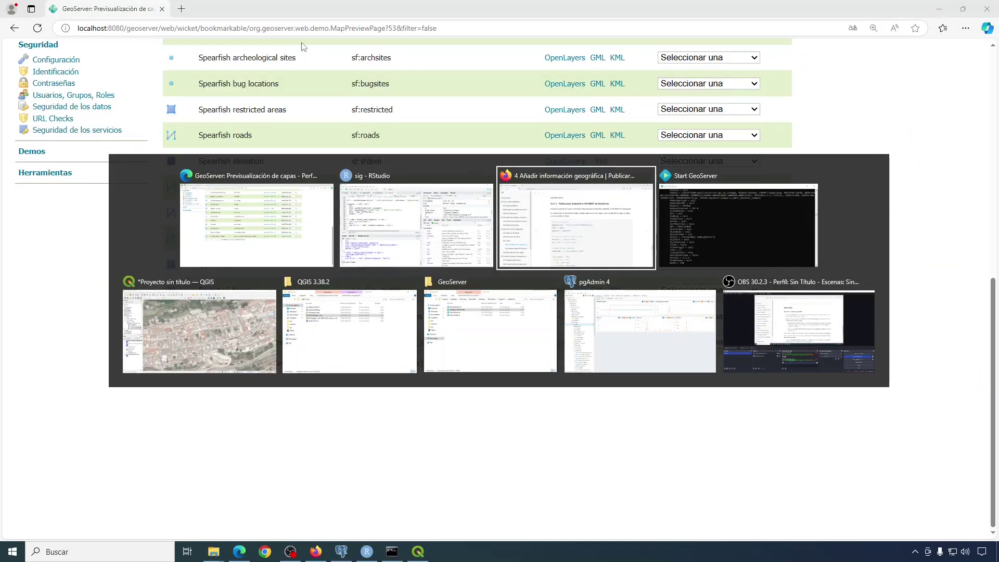
Scroll the tutorial's table of contents in Firefox and open the Ejercicios page.
{"action": "scroll", "coordinate": [469, 198], "scroll_direction": "down", "scroll_amount": 3}
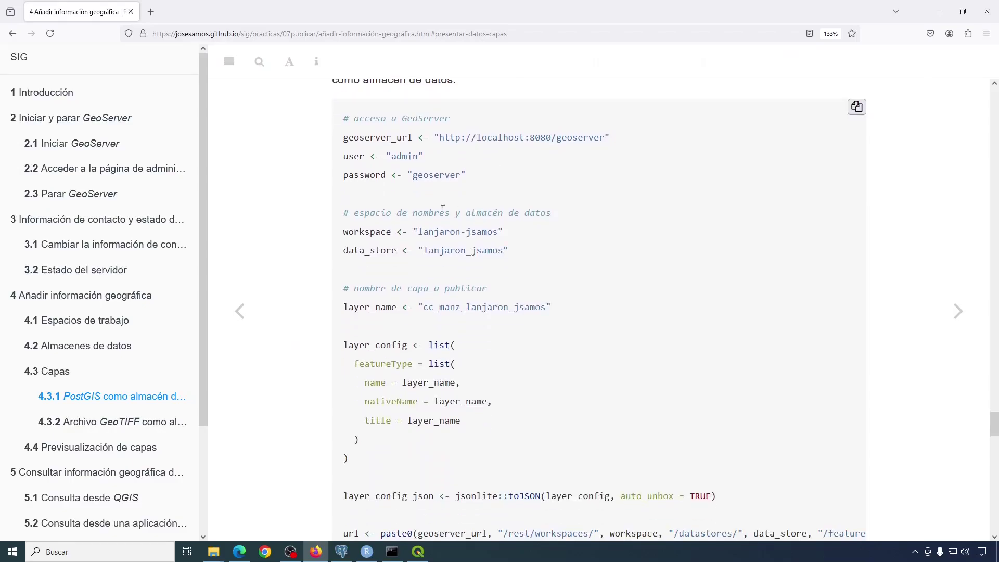
{"action": "scroll", "coordinate": [140, 260], "scroll_direction": "down", "scroll_amount": 3}
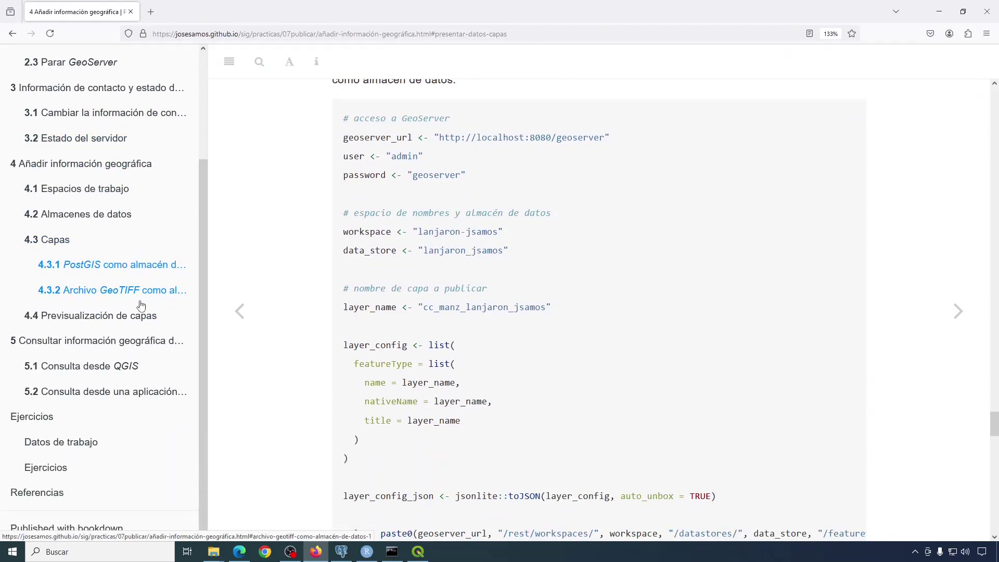
{"action": "scroll", "coordinate": [142, 306], "scroll_direction": "up", "scroll_amount": 3}
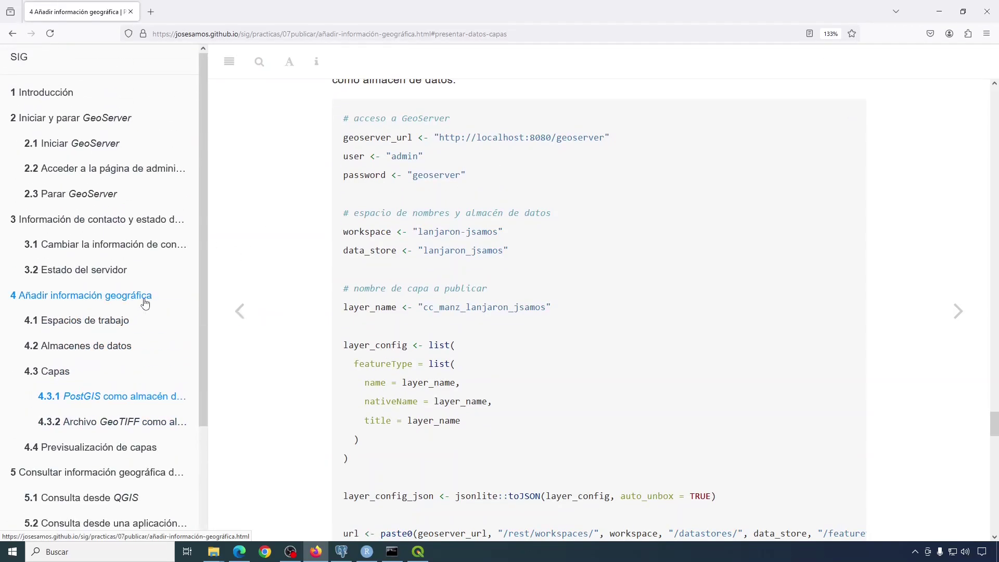
{"action": "scroll", "coordinate": [145, 303], "scroll_direction": "down", "scroll_amount": 3}
{"action": "left_click", "coordinate": [23, 416]}
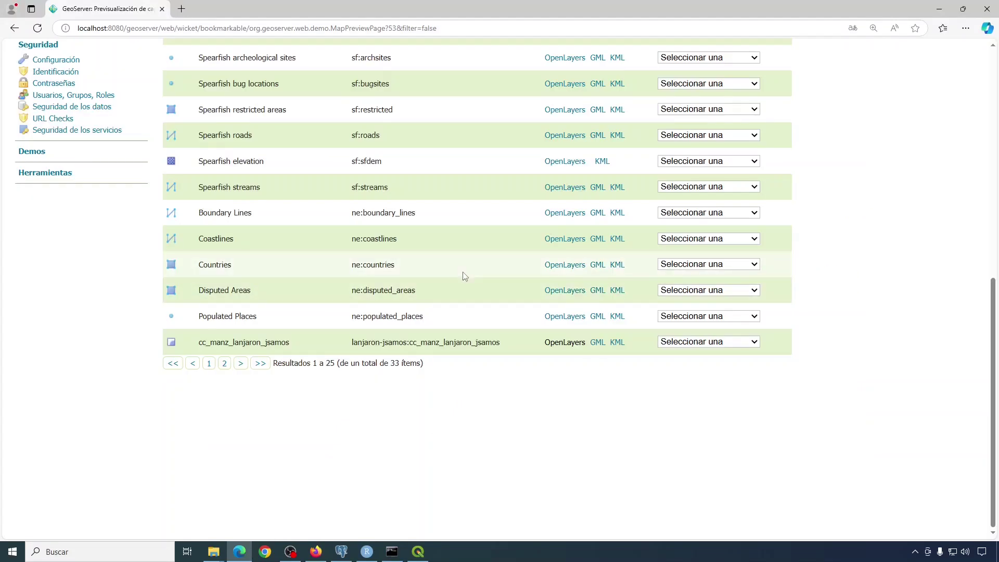
{"action": "scroll", "coordinate": [463, 276], "scroll_direction": "up", "scroll_amount": 10}
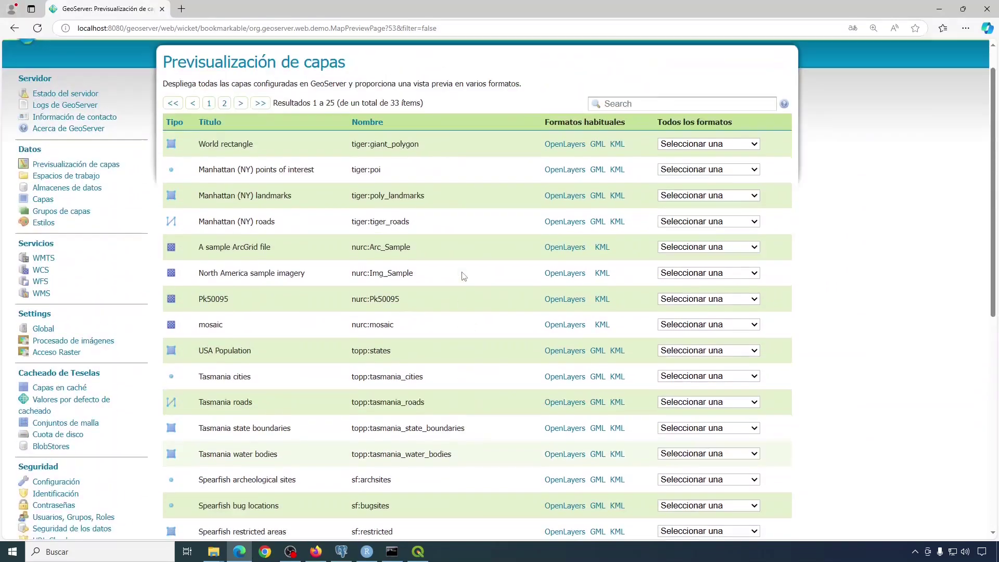
Log out of the GeoServer admin and shut the server down with the Stop GeoServer shortcut.
{"action": "scroll", "coordinate": [464, 276], "scroll_direction": "up", "scroll_amount": 1}
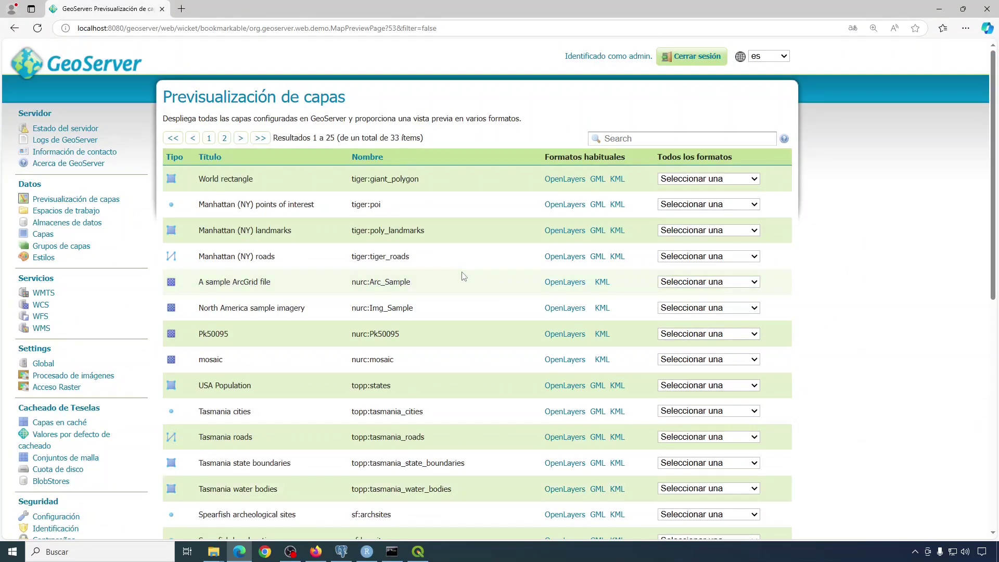
{"action": "left_click", "coordinate": [692, 59]}
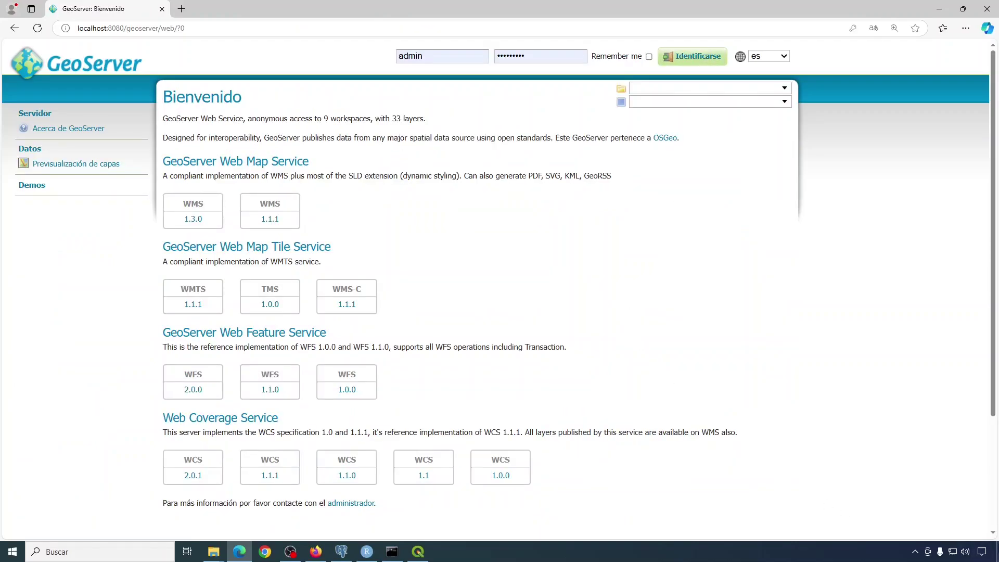
{"action": "left_click", "coordinate": [997, 547]}
{"action": "double_click", "coordinate": [22, 280]}
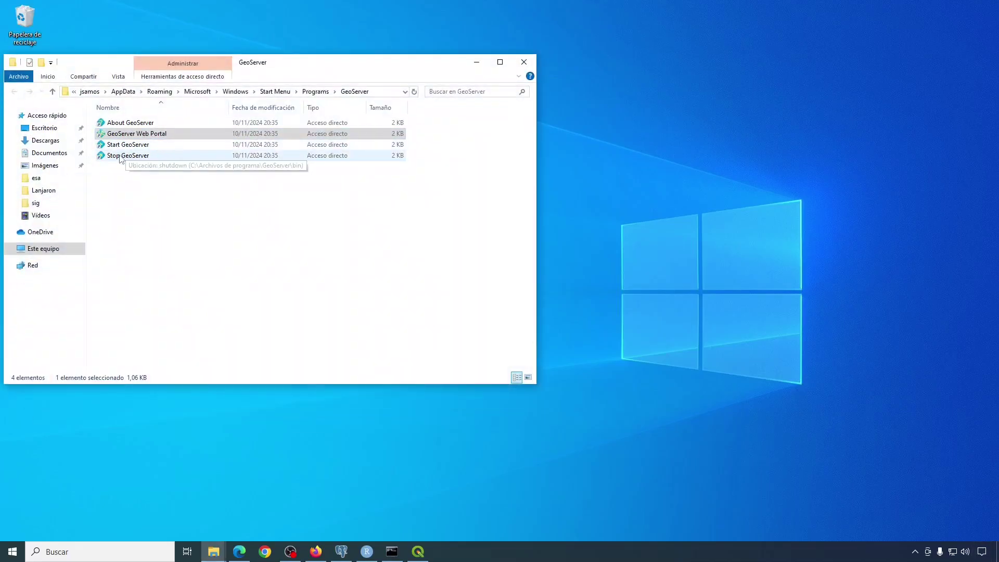
{"action": "left_click", "coordinate": [120, 155]}
{"action": "double_click", "coordinate": [120, 156]}
{"action": "key", "text": "Return"}
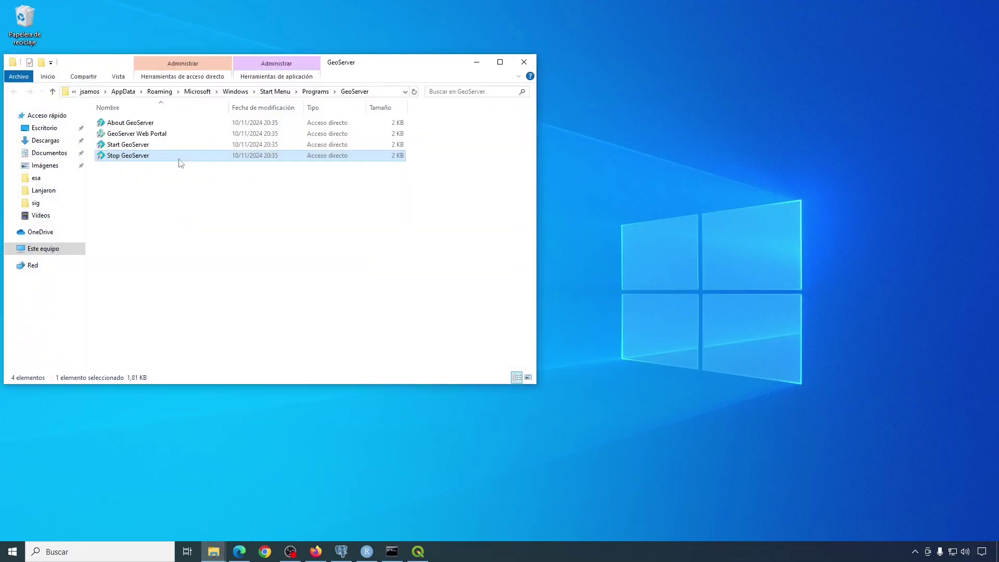
{"action": "key", "text": "alt+Tab"}
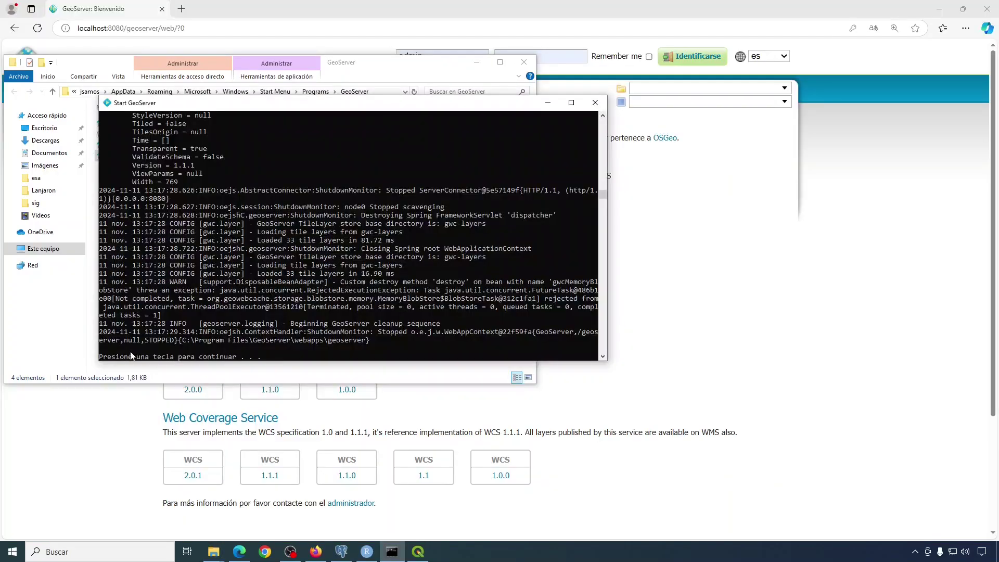